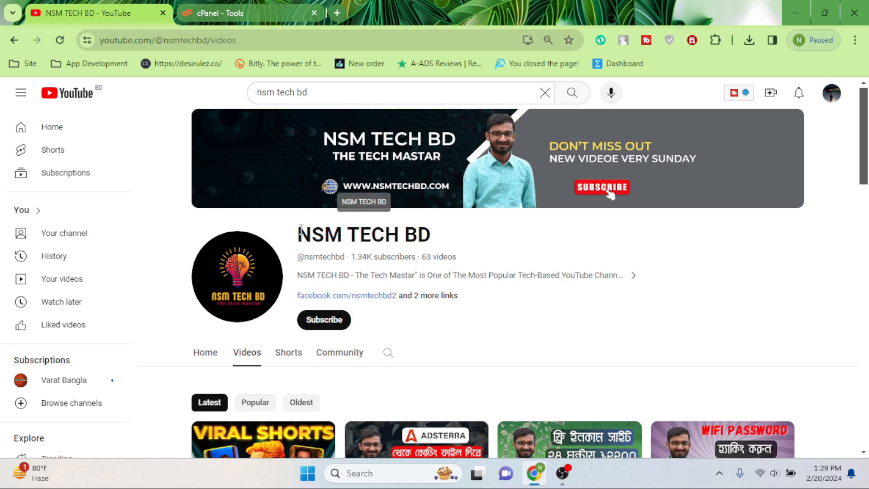
Step: Leave the NSM TECH BD channel's Videos page and switch to the cPanel - Tools page
left_click_drag(300, 232, 631, 244)
left_click(592, 254)
scroll(594, 256, "down", 6)
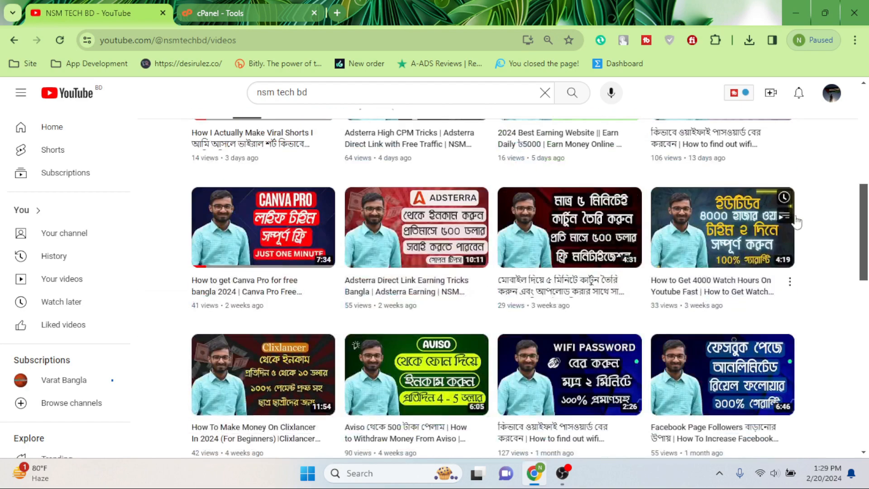
scroll(794, 221, "up", 6)
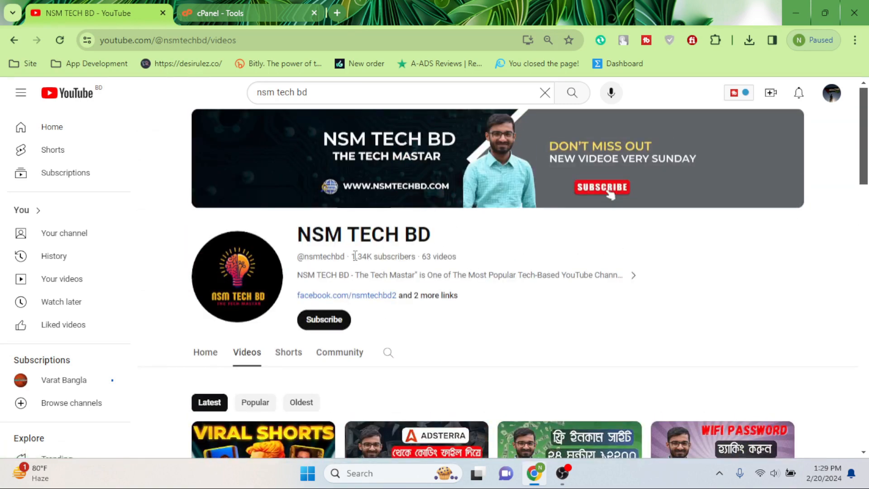
left_click(254, 15)
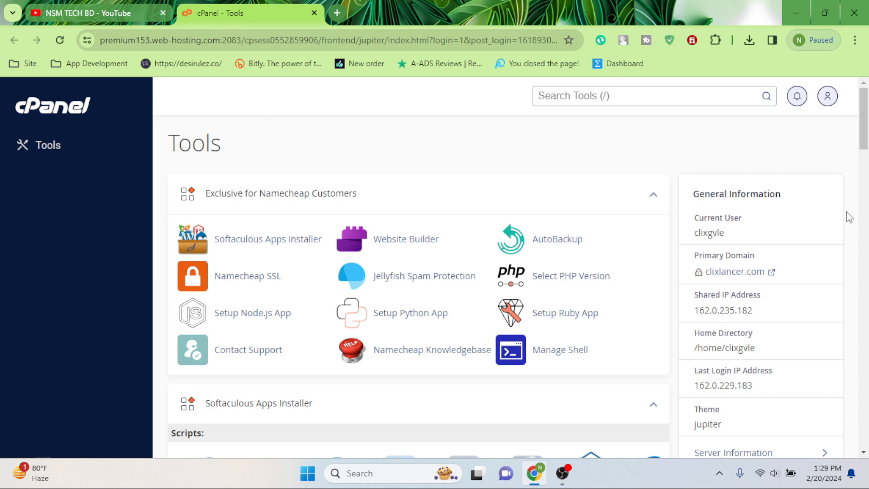
Step: Launch File Manager from the Files section of the cPanel Tools page
scroll(243, 140, "down", 5)
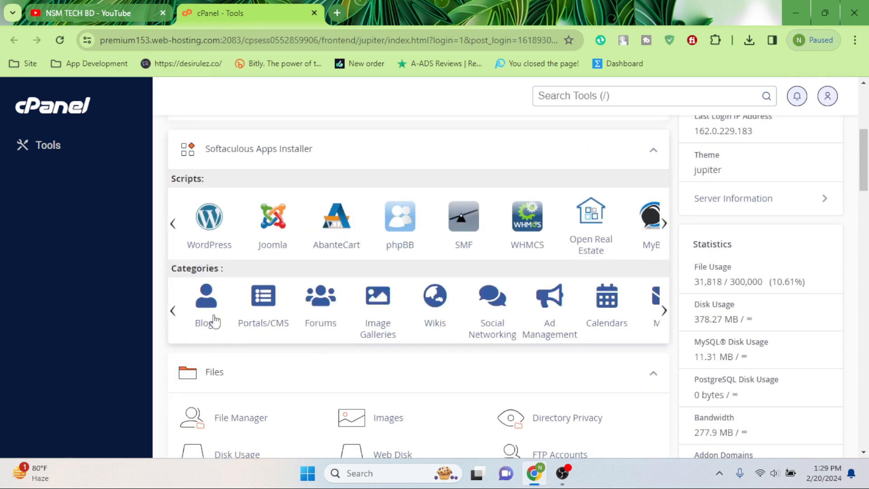
scroll(235, 247, "down", 4)
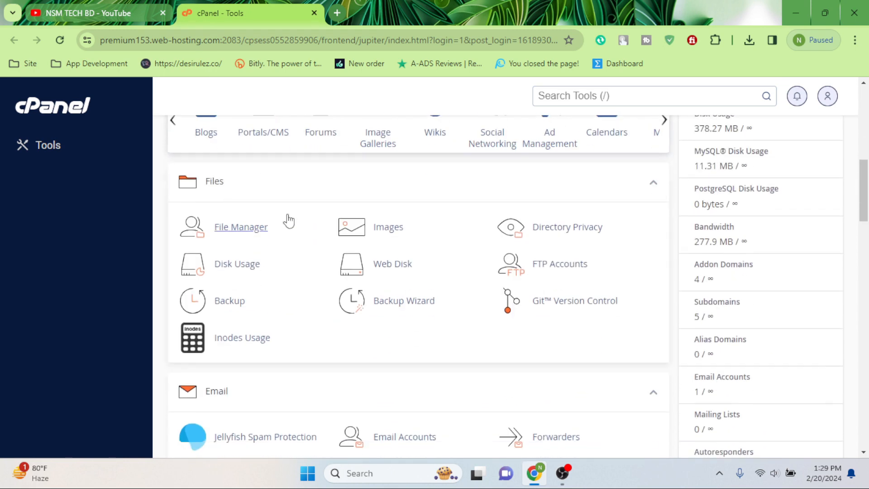
left_click(240, 230)
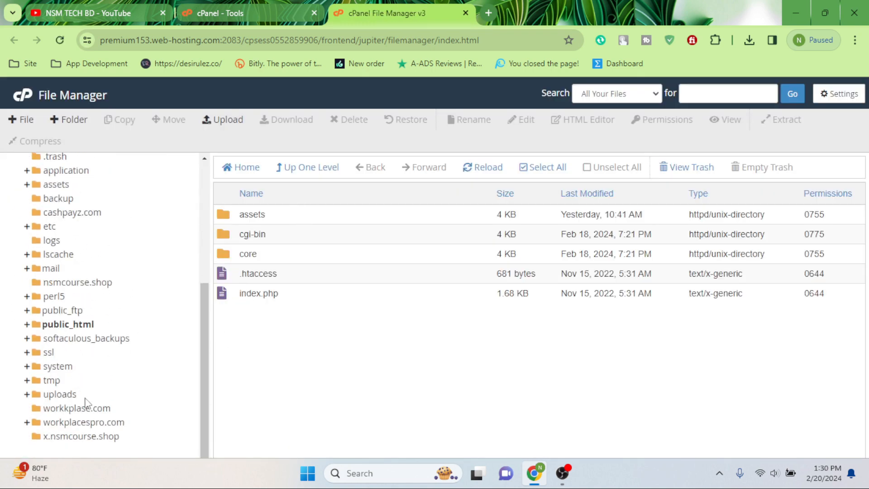
Step: Open the empty nsmcourse.shop folder from the folder tree and go to its Upload page
scroll(134, 169, "up", 5)
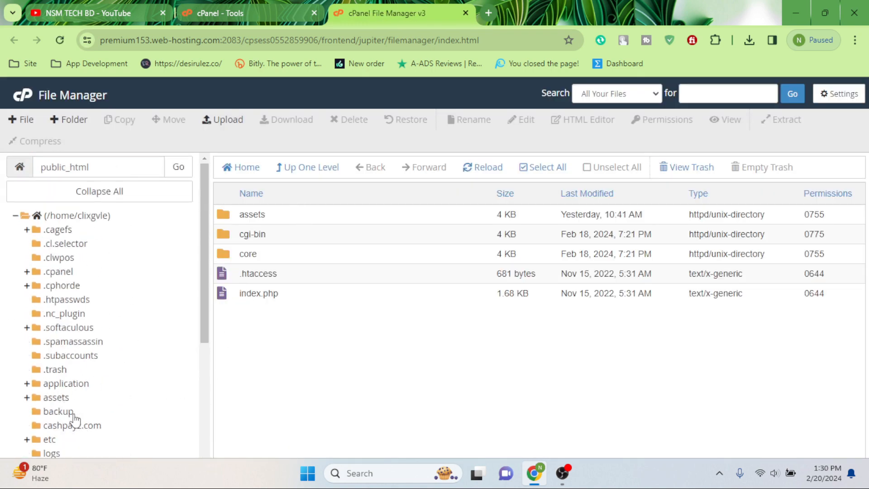
scroll(72, 412, "down", 5)
left_click(94, 283)
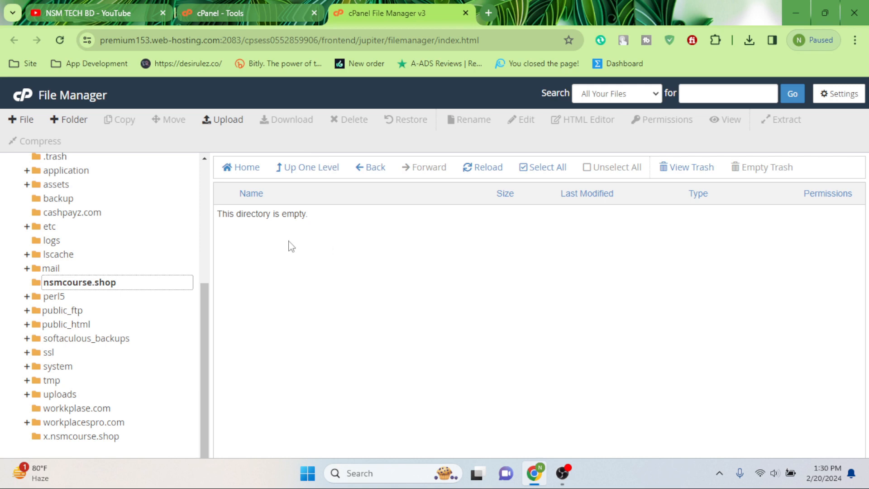
left_click_drag(242, 213, 450, 225)
left_click(447, 282)
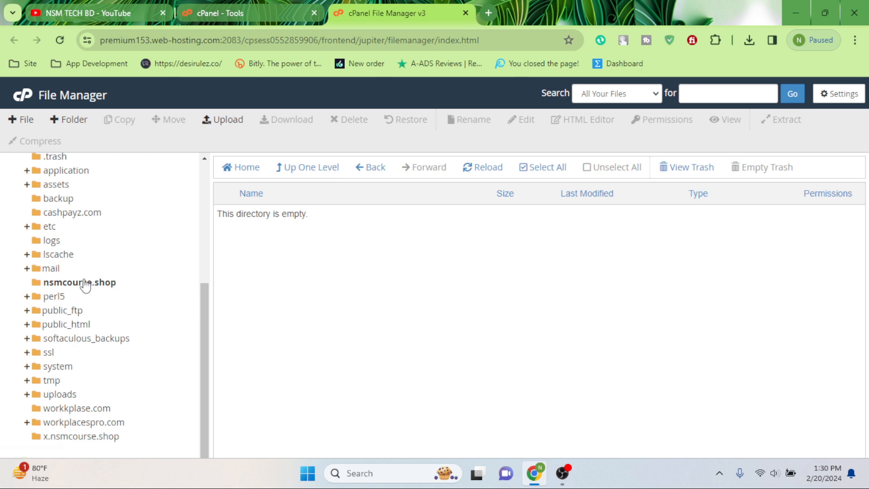
left_click(85, 283)
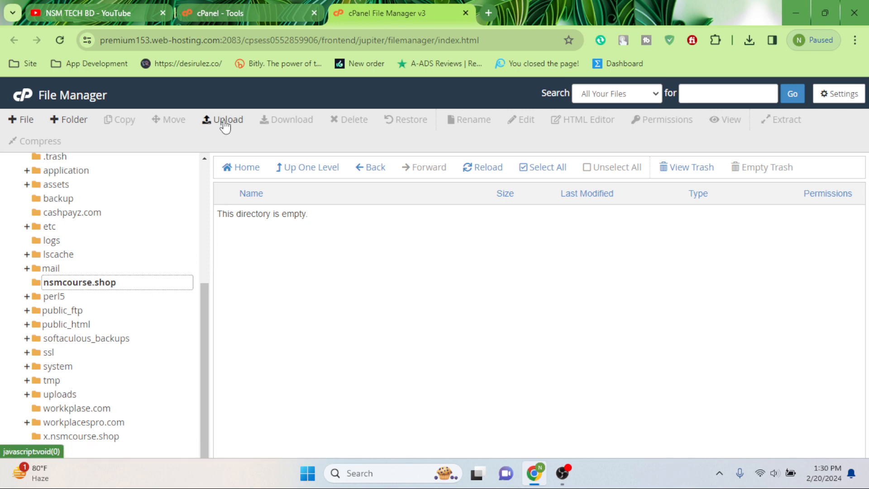
left_click(225, 120)
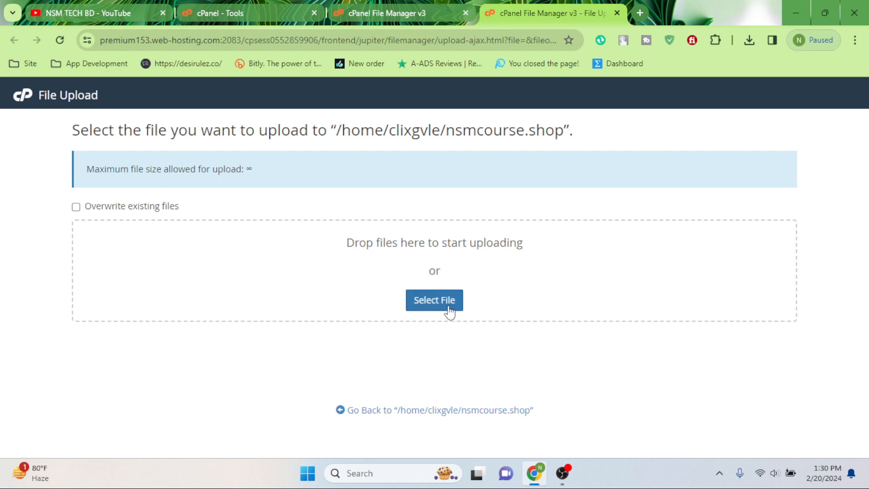
Step: Upload Files.zip from Downloads > ptcLAB > ptcLAB v3.8 into nsmcourse.shop
left_click(431, 309)
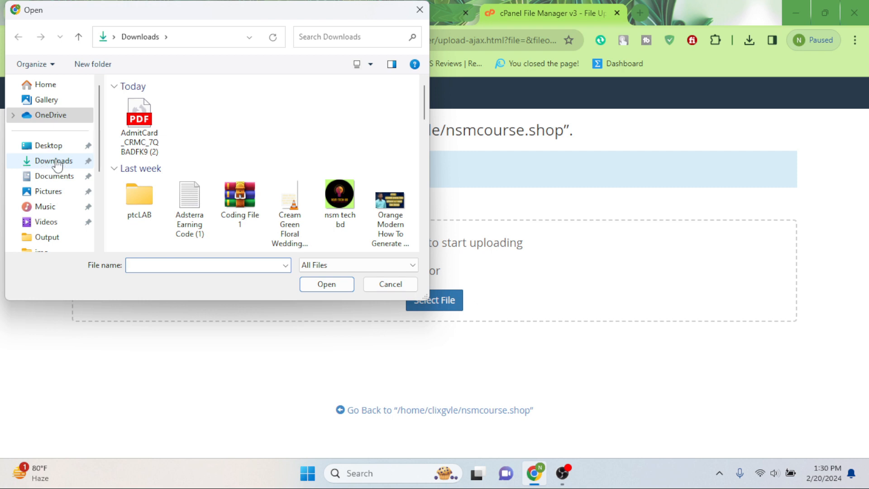
left_click(56, 164)
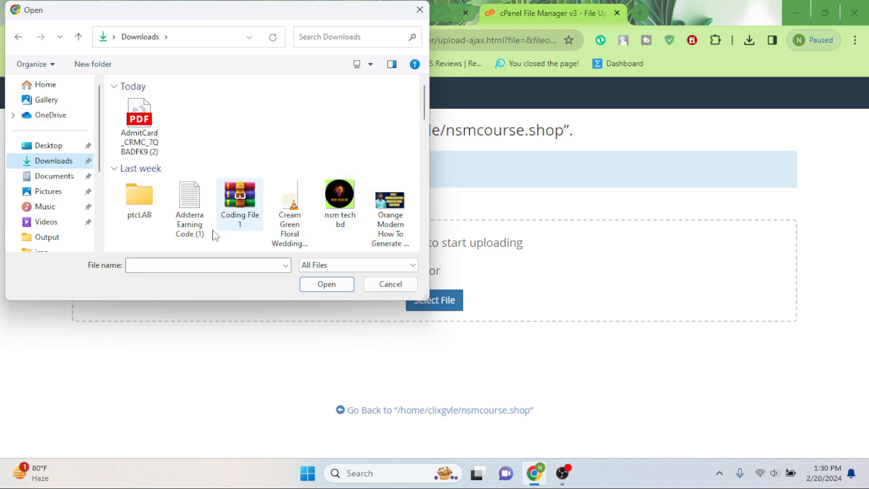
double_click(135, 209)
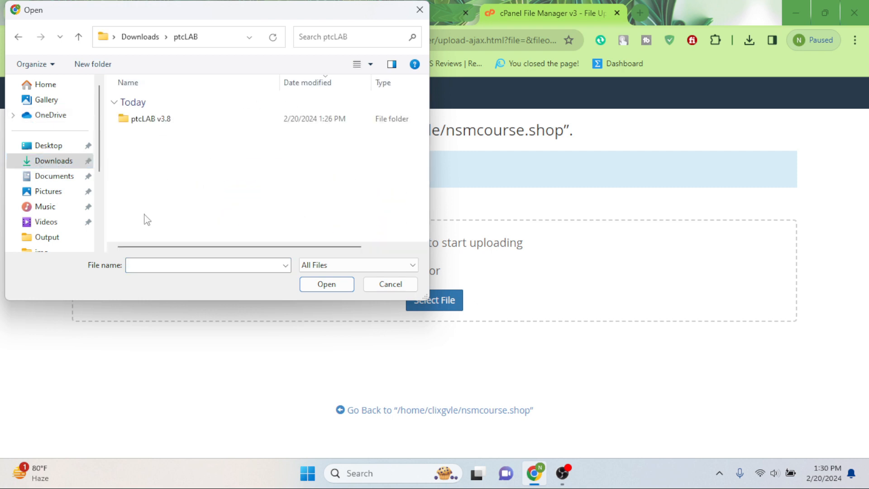
double_click(139, 123)
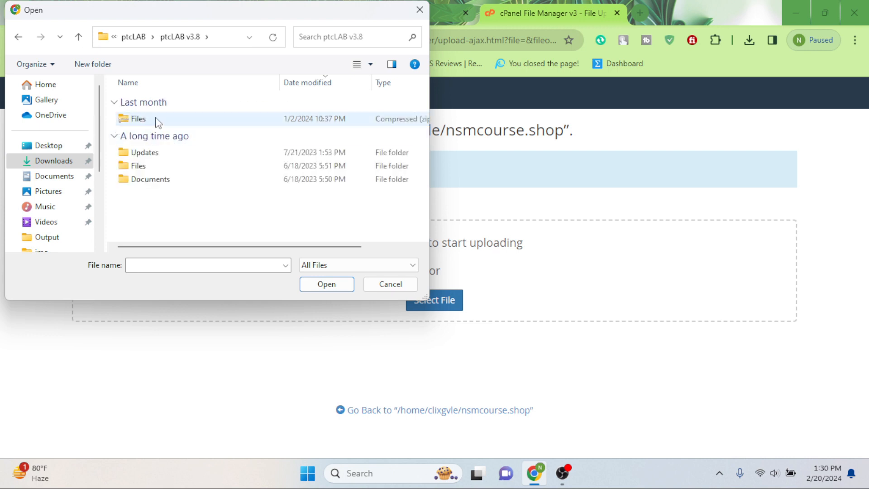
left_click(158, 120)
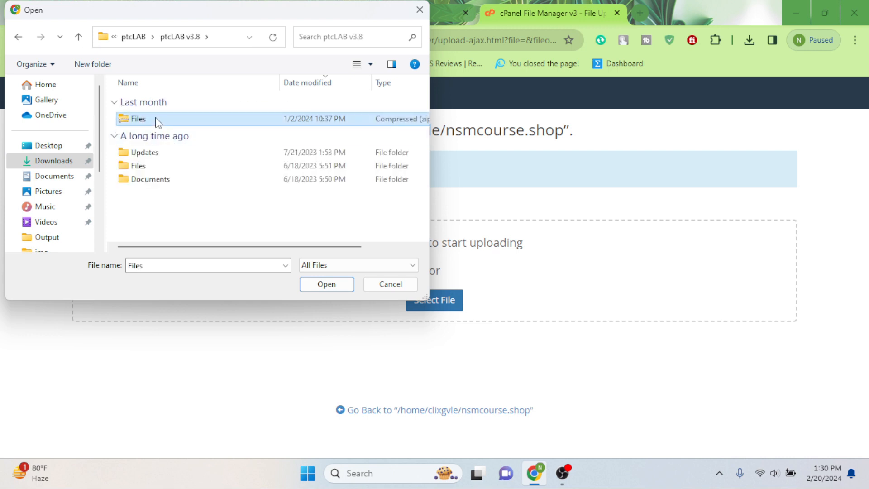
left_click(316, 290)
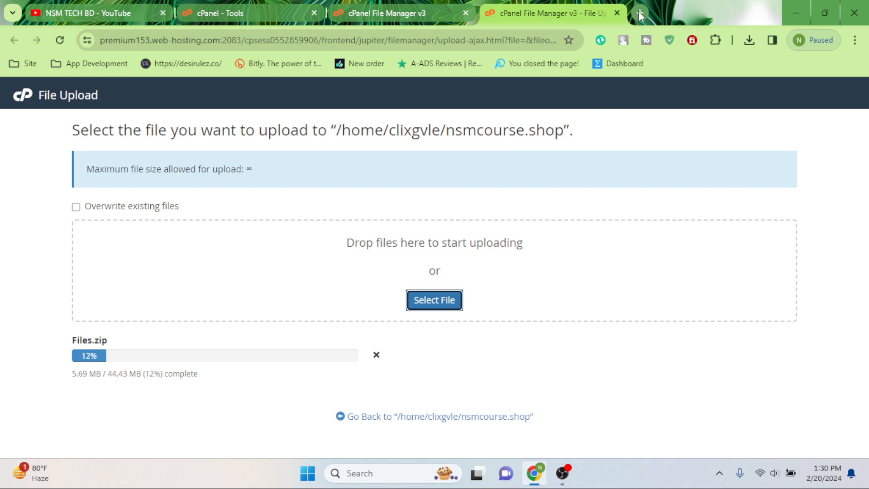
Step: Load the NSM TECH BD blog in a new browser tab and search it for 'ptc'
left_click(639, 13)
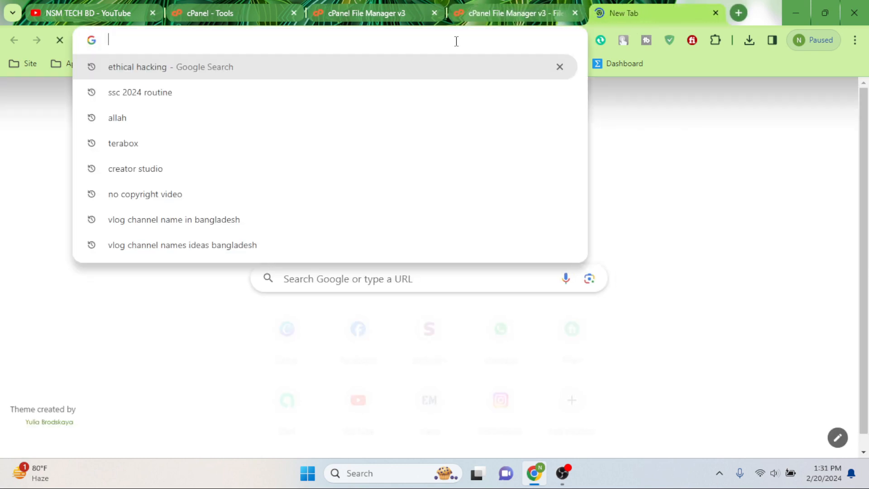
type("nsmtech24bd.blogspot.com")
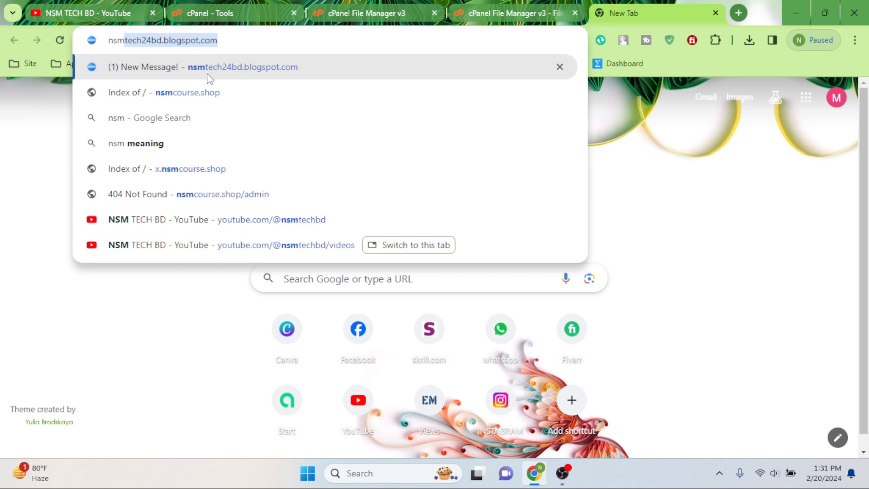
key("Right")
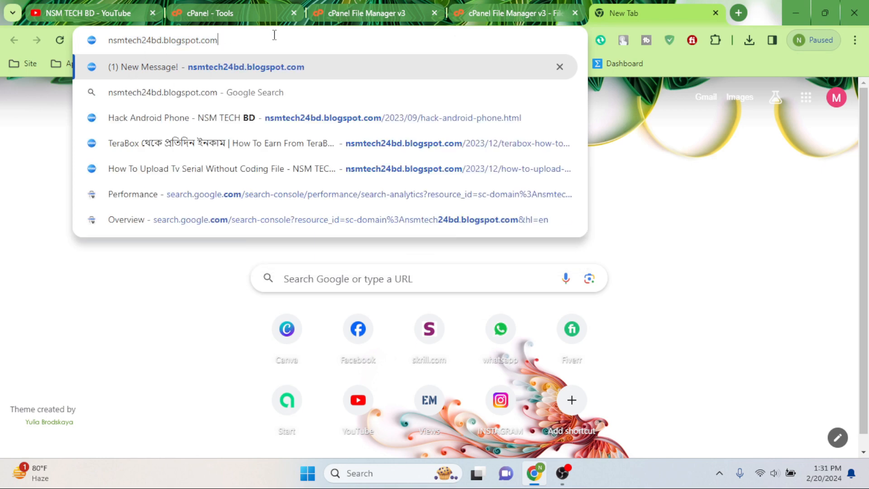
key("Return")
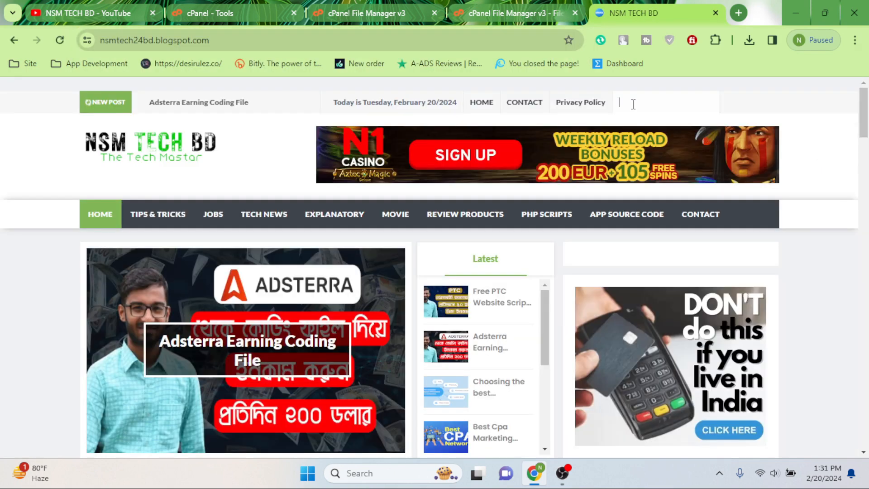
left_click(633, 104)
type("ptc")
key("Return")
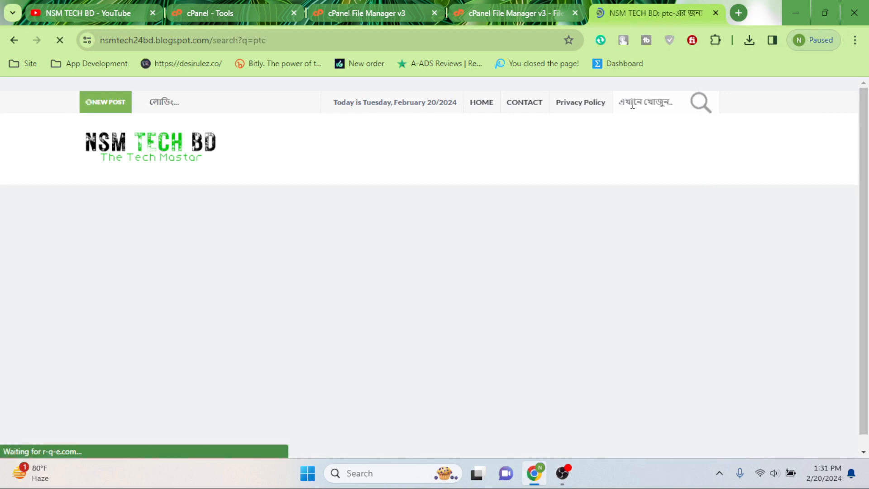
Step: Open the Free PTC Website Script post and scroll to its Download Now link, dismissing an ad popup
scroll(276, 243, "down", 1)
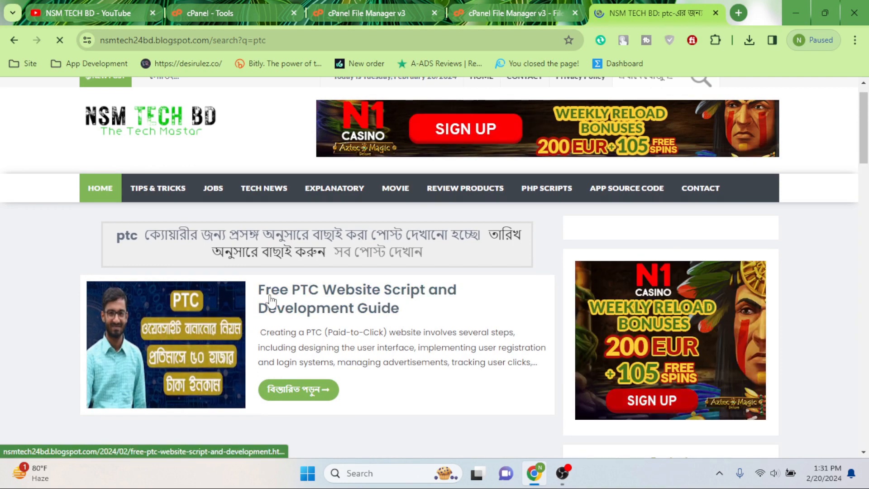
left_click(319, 308)
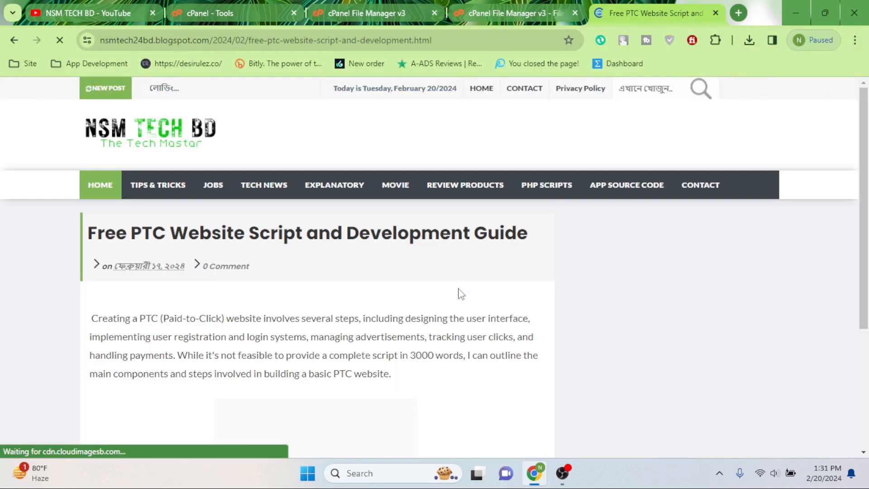
scroll(319, 226, "down", 12)
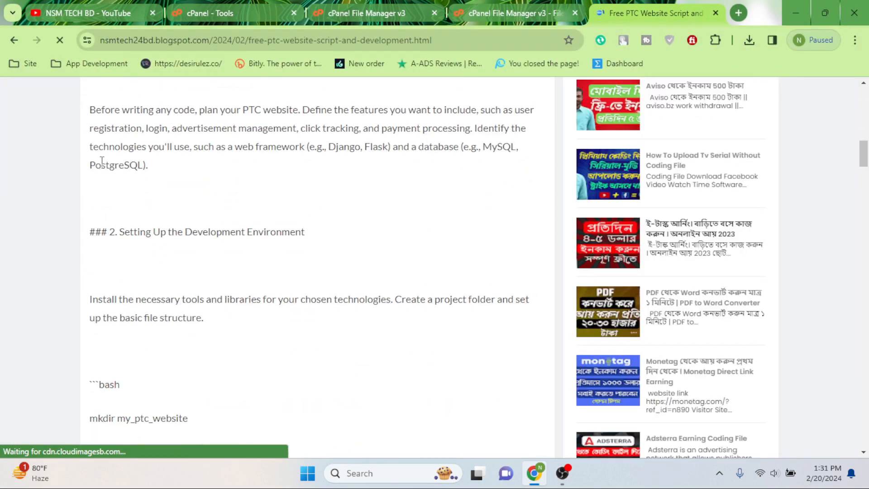
scroll(131, 231, "down", 5)
scroll(190, 244, "down", 5)
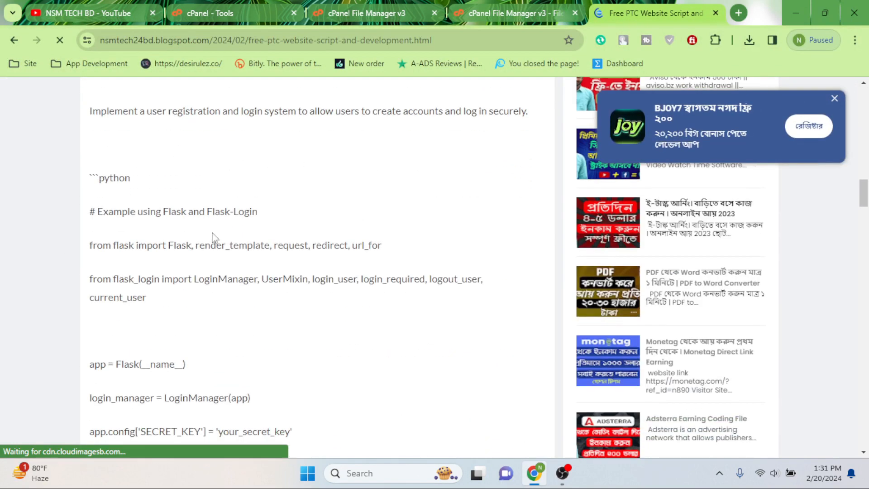
scroll(221, 285, "down", 5)
left_click(143, 229)
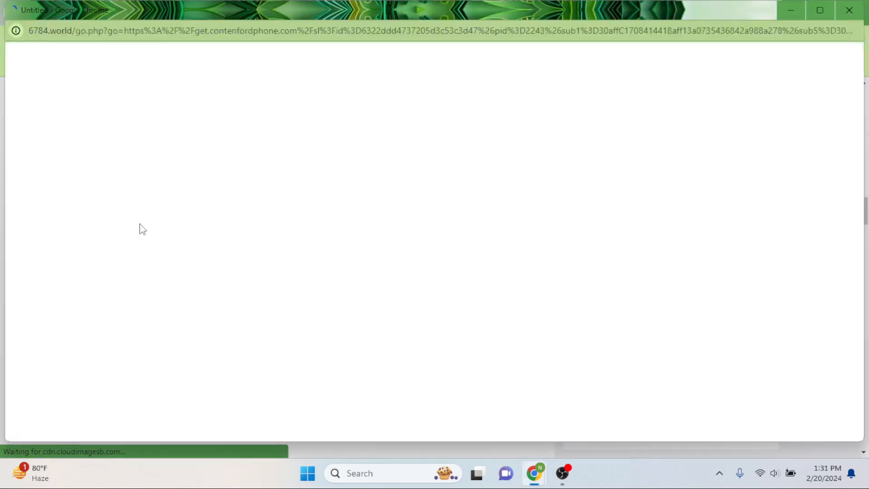
left_click(849, 10)
scroll(199, 236, "down", 5)
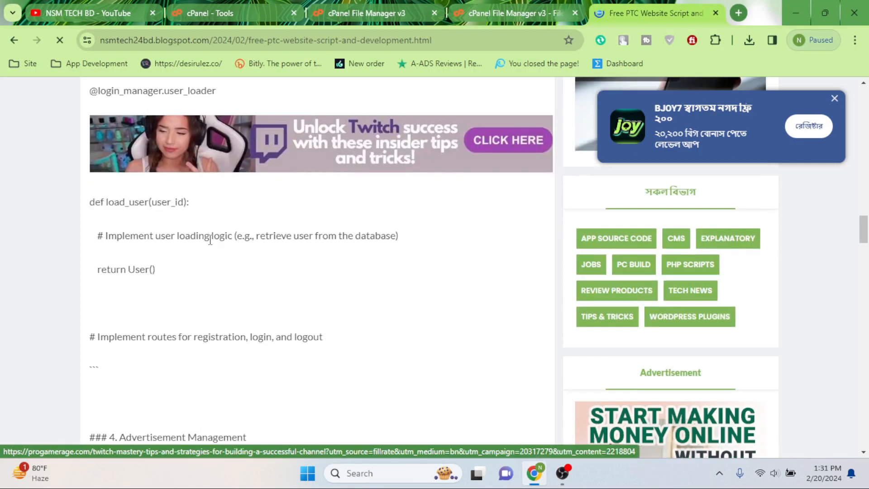
scroll(194, 244, "down", 15)
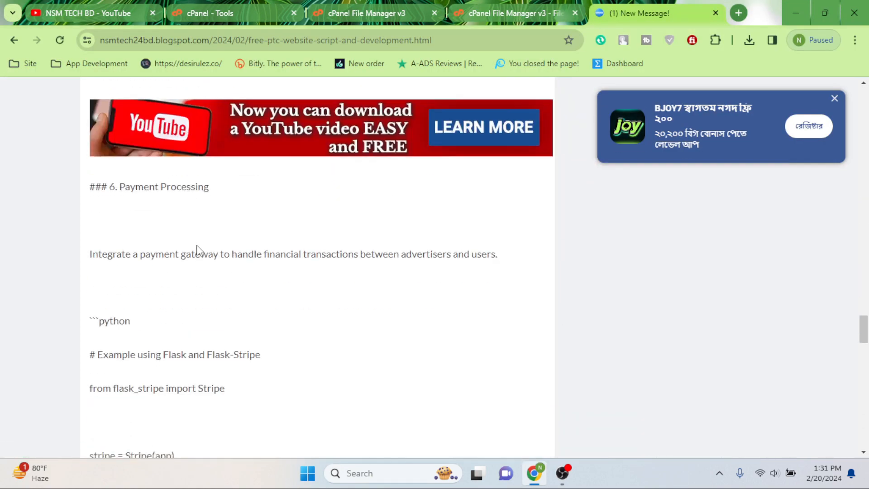
scroll(201, 250, "down", 10)
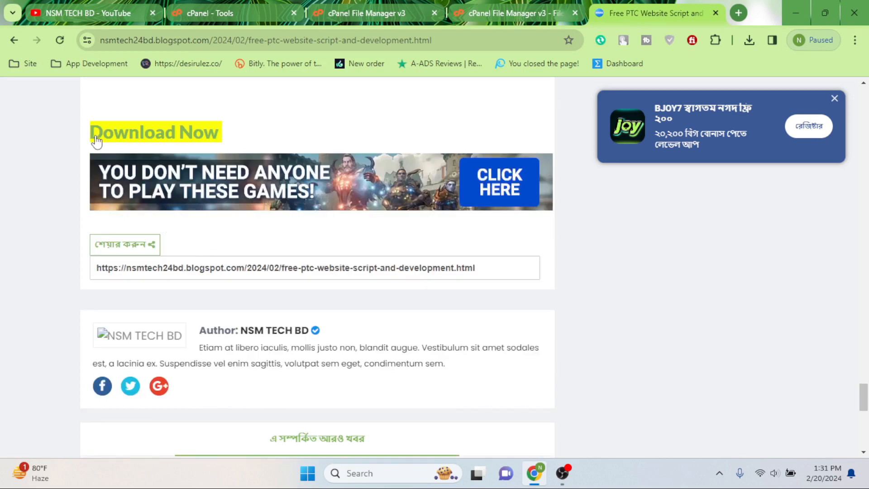
Step: View and select ptcLAB.zip on the TeraBox share, then close it and the blog post
left_click(167, 141)
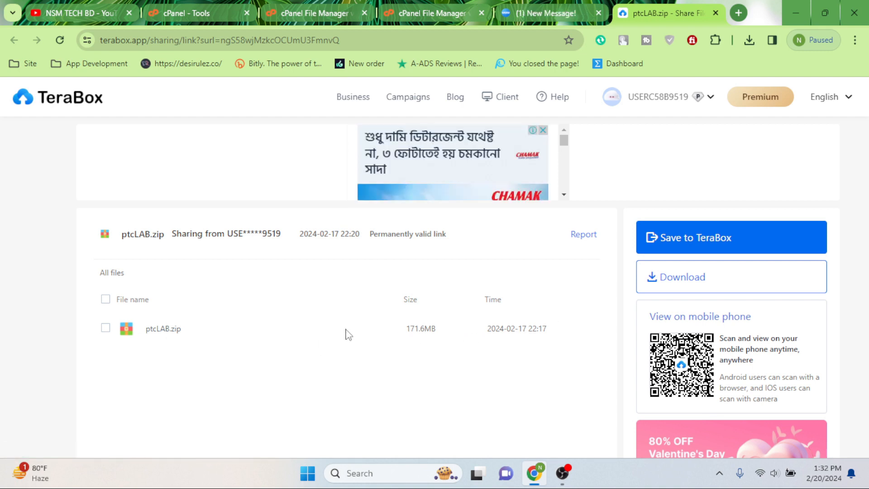
left_click(105, 329)
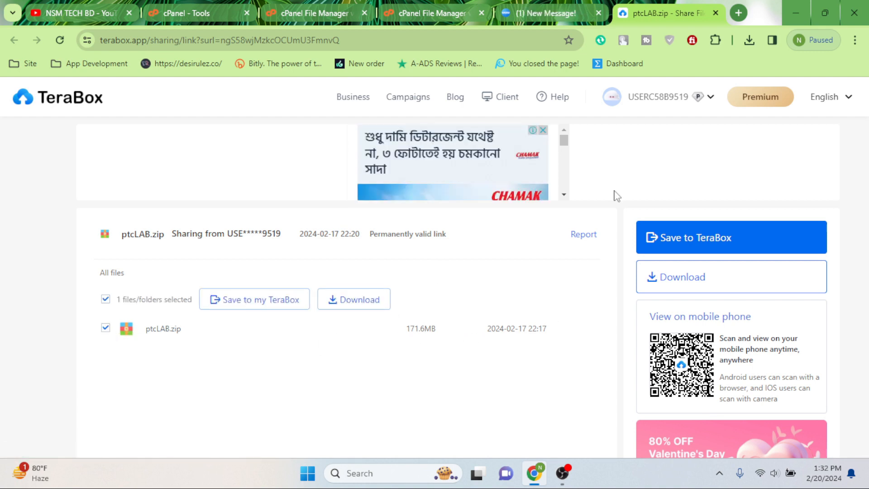
left_click(715, 13)
left_click(716, 13)
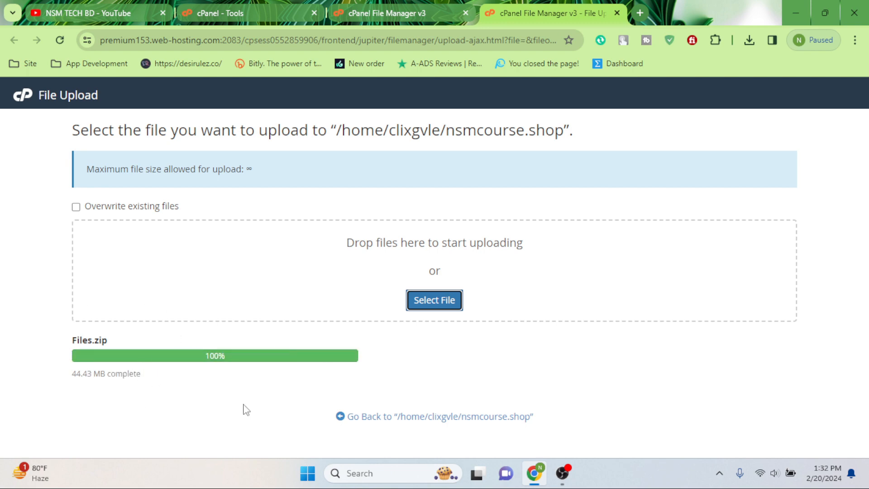
Step: Extract Files.zip into /nsmcourse.shop and dismiss the extraction results
left_click(392, 425)
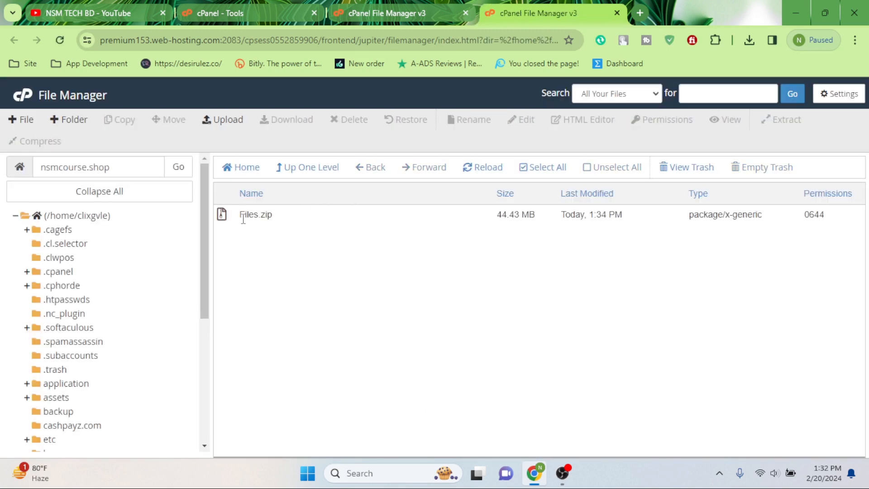
left_click(248, 212)
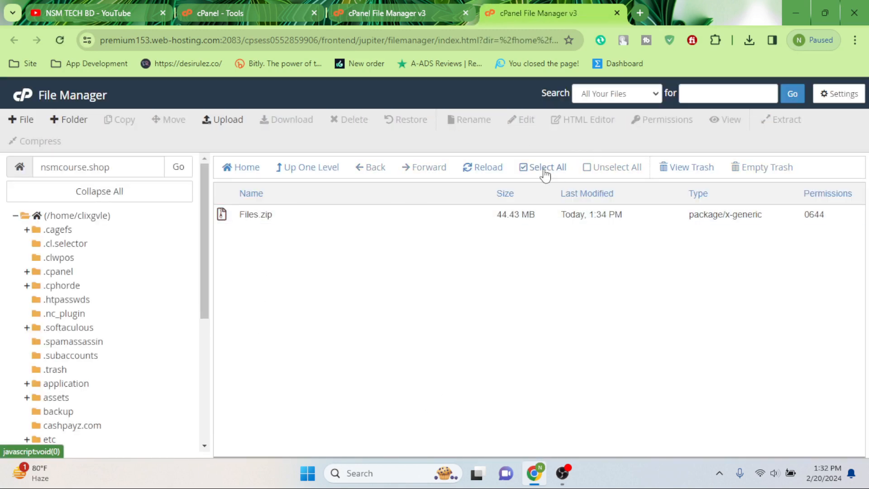
left_click(555, 169)
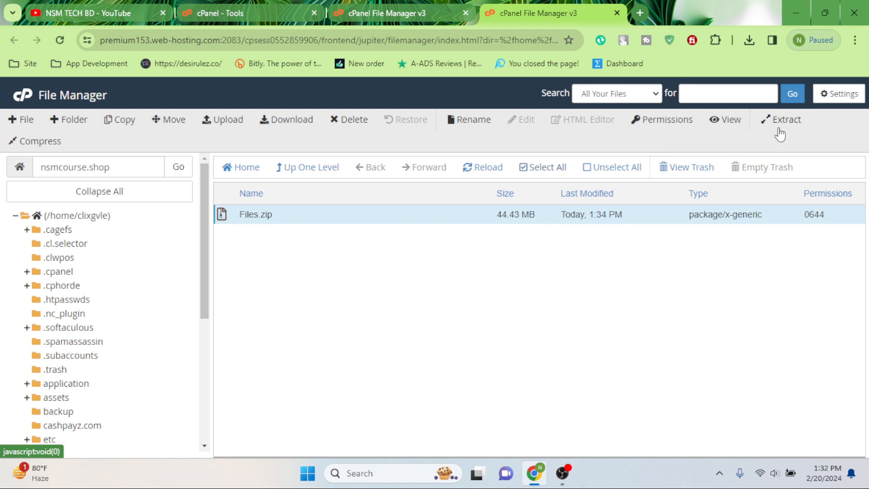
right_click(257, 214)
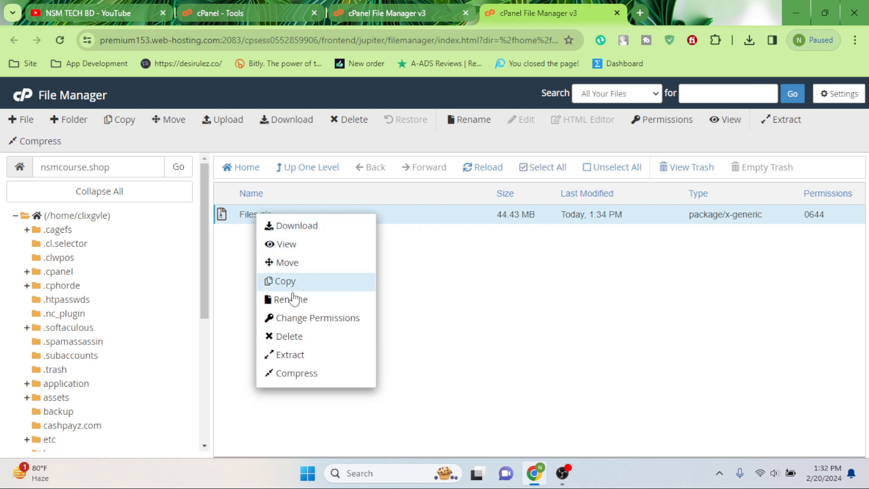
left_click(289, 355)
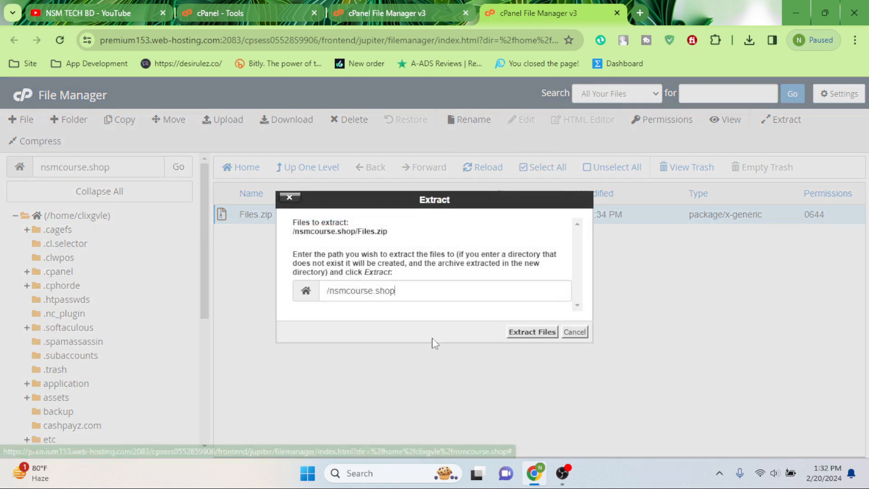
left_click(549, 334)
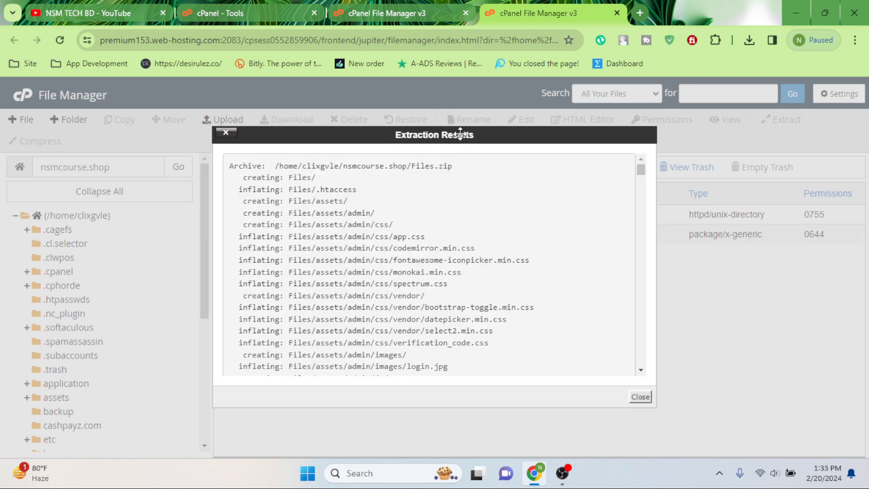
left_click(640, 398)
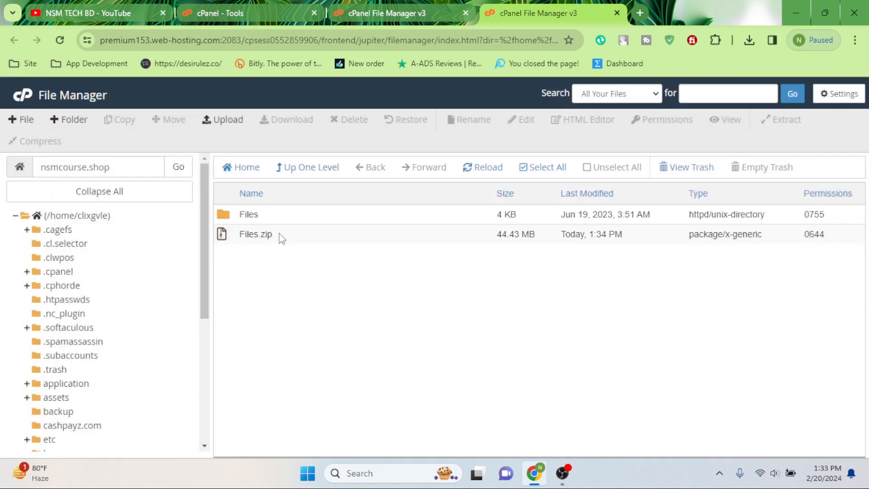
left_click(261, 234)
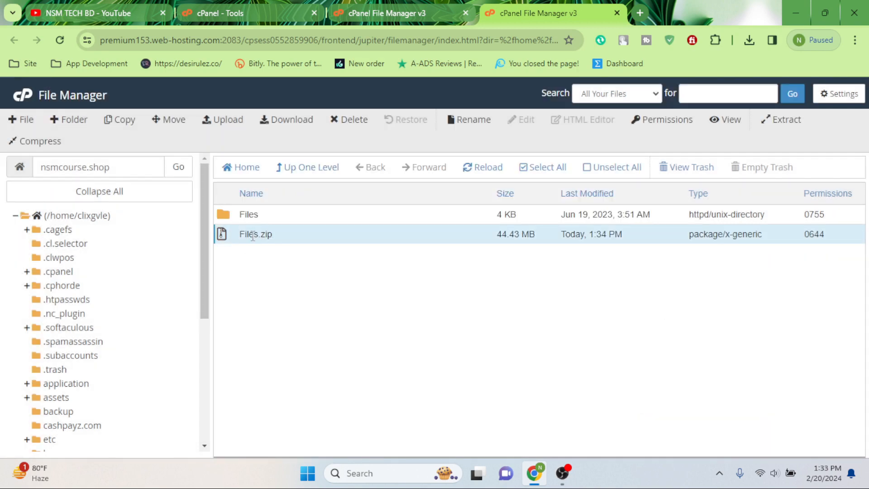
Step: Move Files.zip to the trash, then open the Files folder and select all its items
double_click(258, 234)
left_click(257, 276)
left_click(225, 235)
left_click(351, 119)
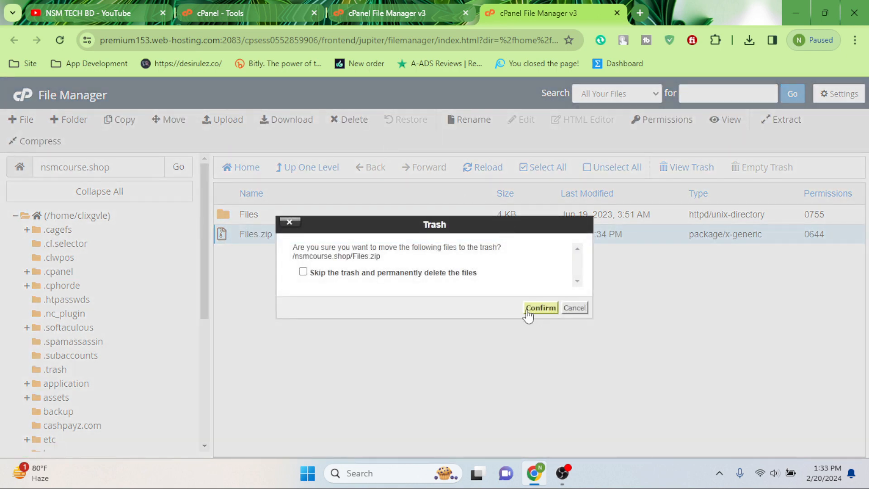
left_click(528, 311)
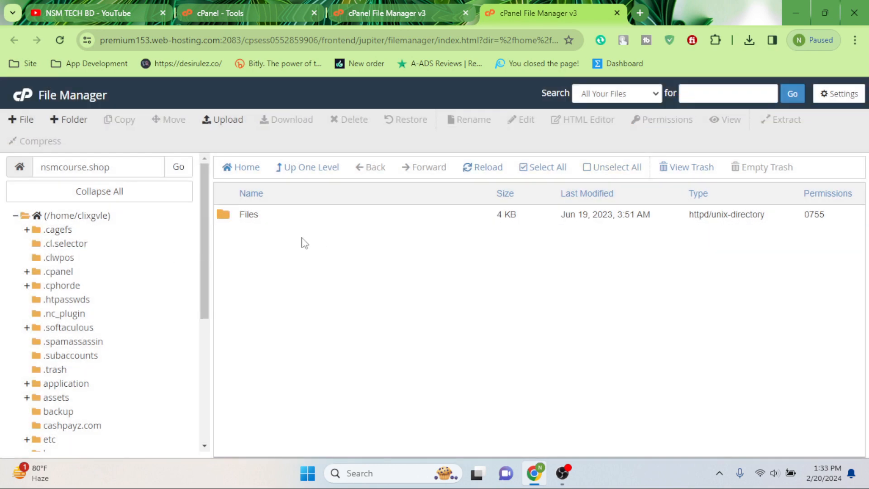
double_click(230, 219)
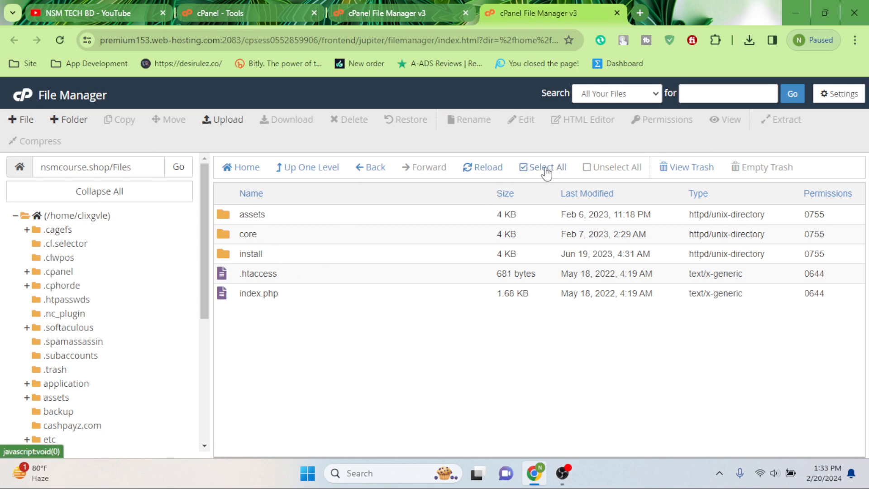
left_click(545, 173)
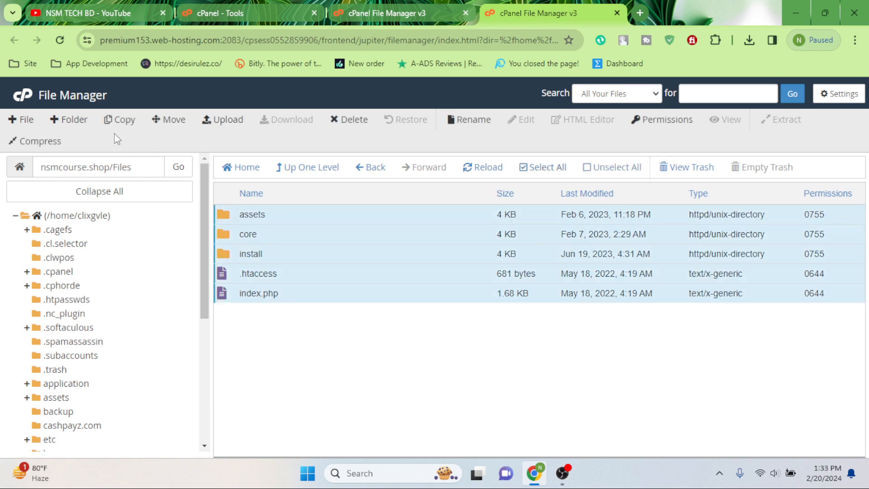
Step: Move all Files folder contents to /nsmcourse.shop by removing /Files from the destination path
left_click(170, 122)
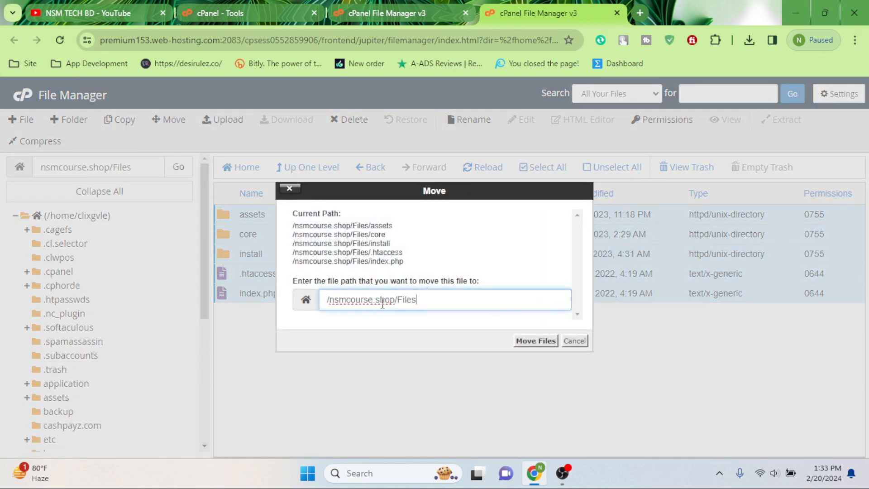
left_click_drag(397, 301, 433, 301)
key("BackSpace")
key("BackSpace")
left_click(524, 345)
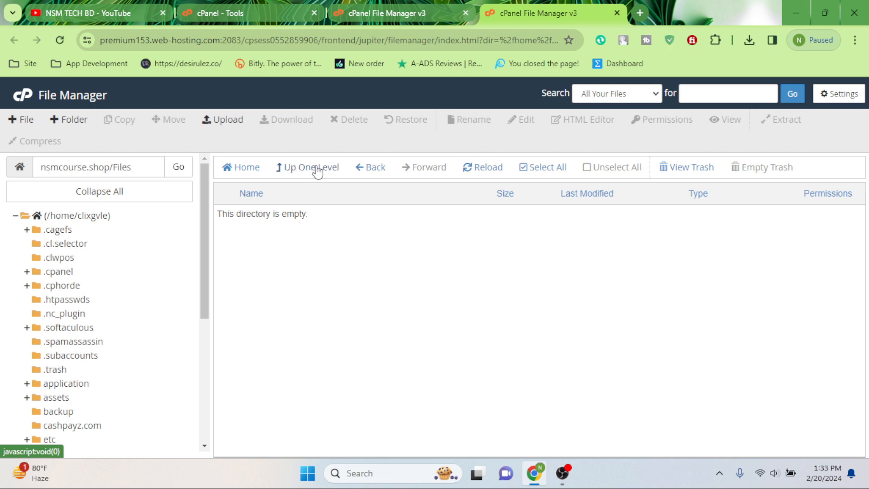
Step: Go up to nsmcourse.shop and trash the empty Files folder
left_click(318, 170)
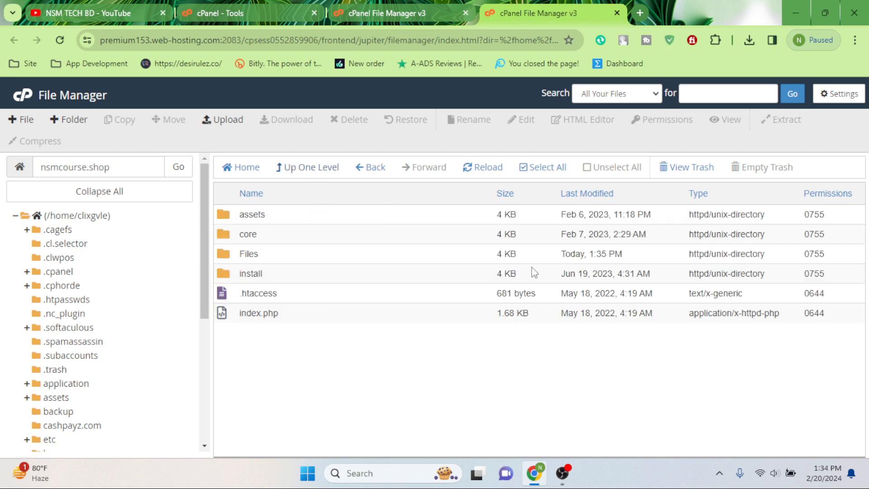
left_click(230, 258)
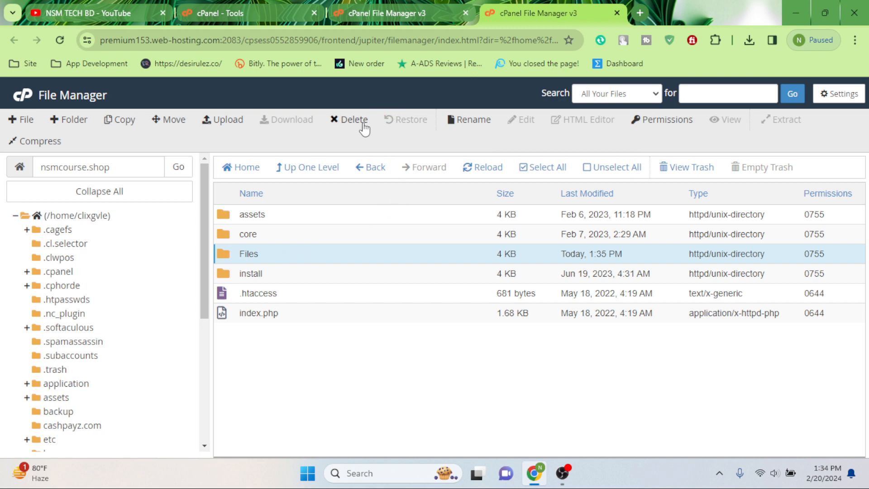
left_click(357, 121)
left_click(541, 309)
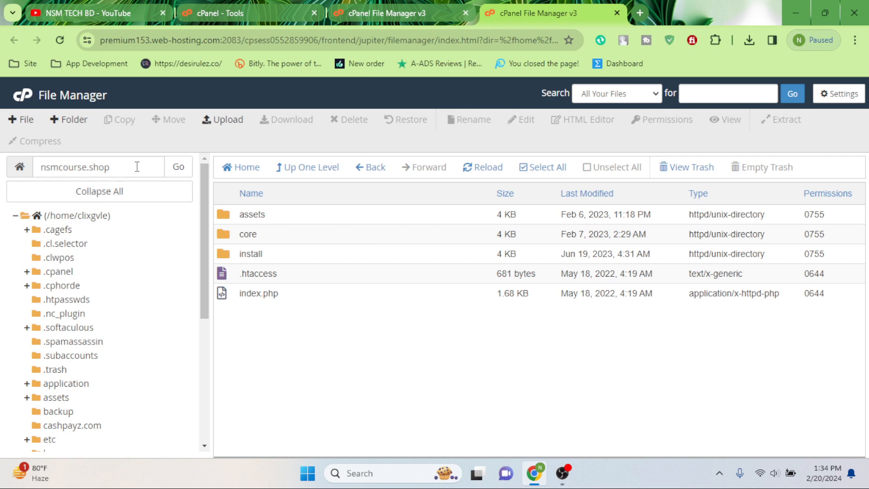
Step: Copy the domain name nsmcourse.shop from the path box
left_click_drag(131, 168, 29, 171)
right_click(77, 167)
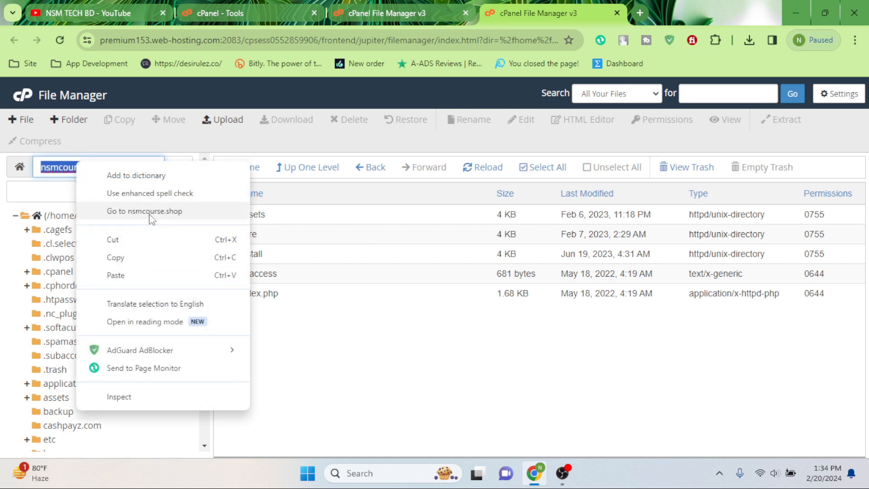
left_click(134, 266)
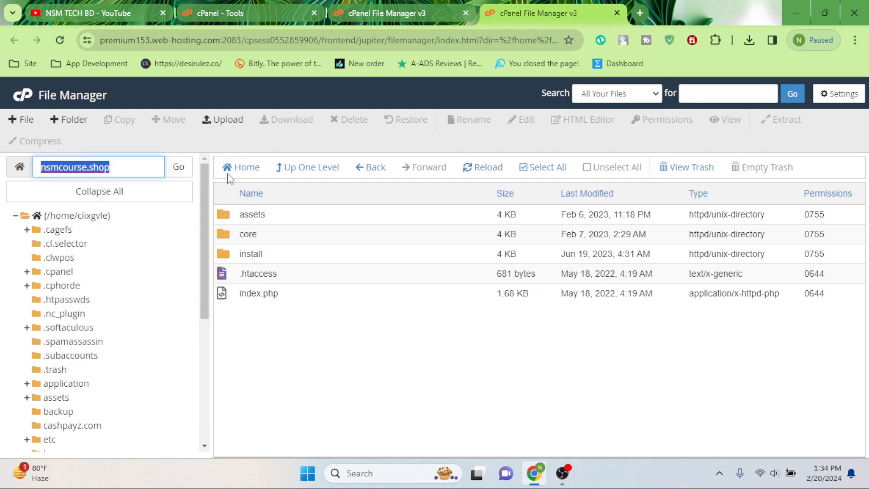
Step: Load nsmcourse.shop in a new tab, then go to nsmcourse.shop/install for the installer's license terms
left_click(640, 12)
right_click(344, 41)
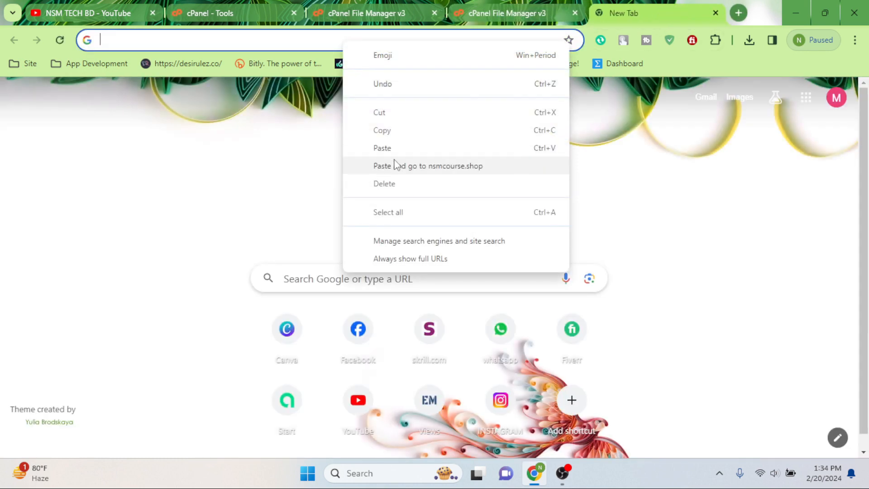
left_click(394, 165)
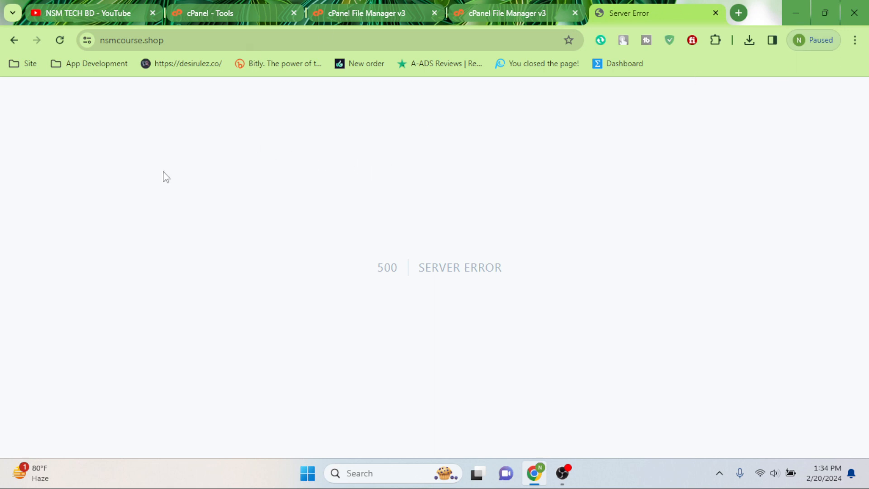
left_click(217, 40)
left_click(219, 40)
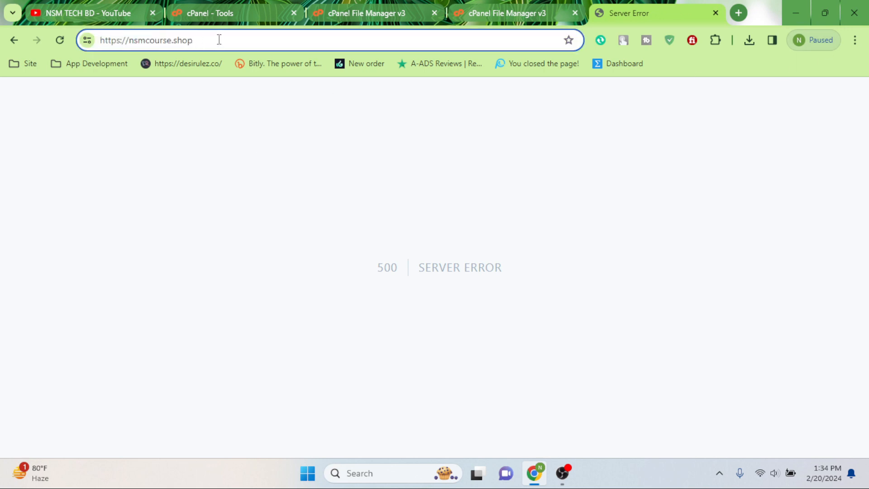
type("/")
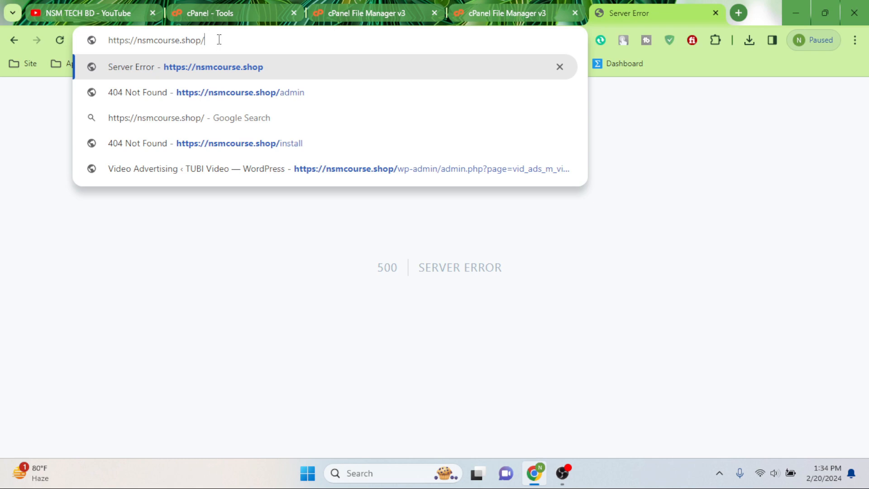
type("install")
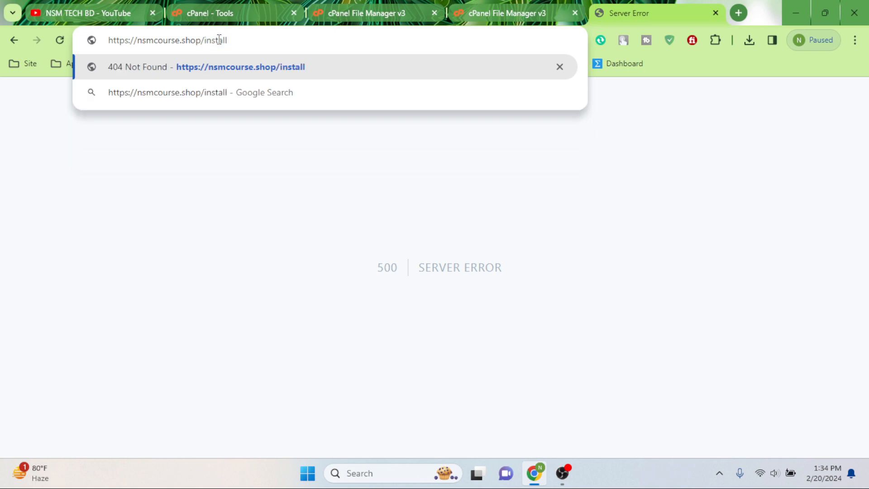
key("Return")
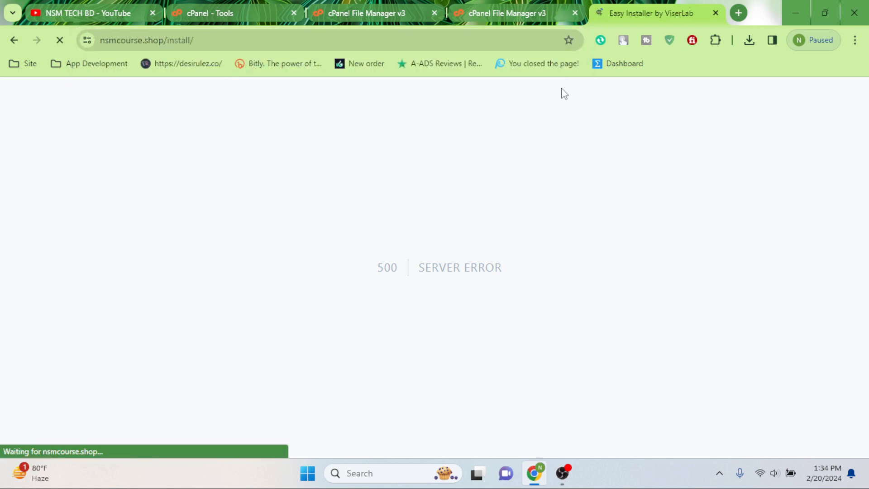
scroll(542, 272, "down", 9)
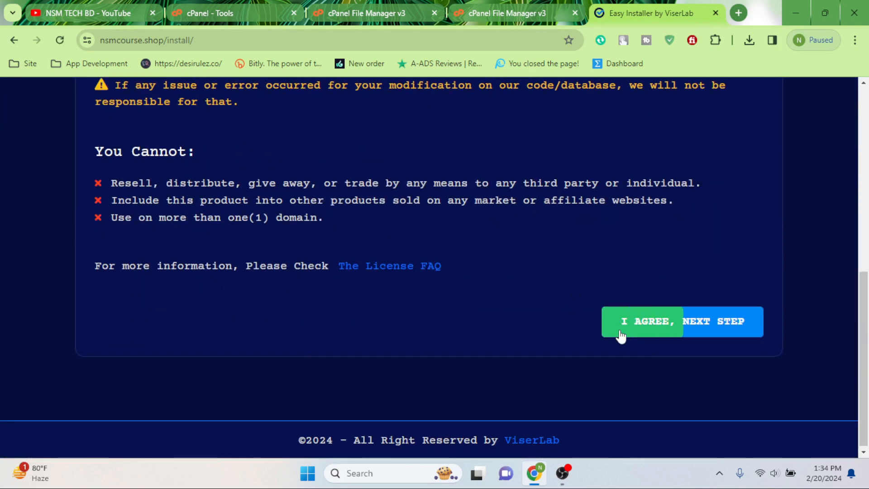
left_click(724, 330)
scroll(407, 245, "down", 3)
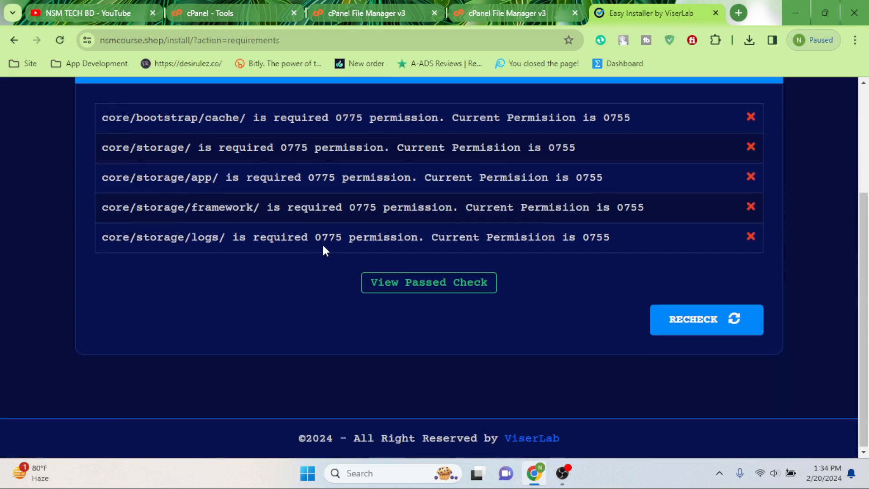
scroll(227, 177, "up", 1)
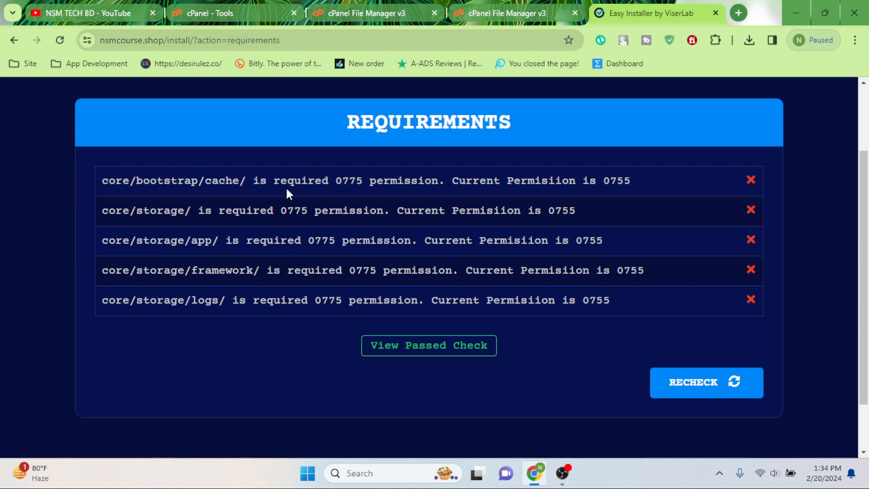
Step: Browse File Manager into core/bootstrap, matching the cache path the installer flags
left_click(534, 13)
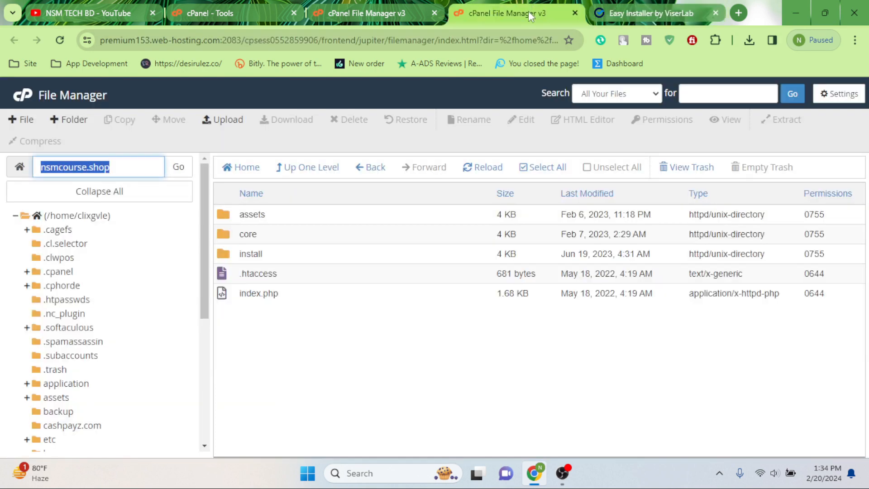
double_click(226, 237)
key("ctrl+Tab")
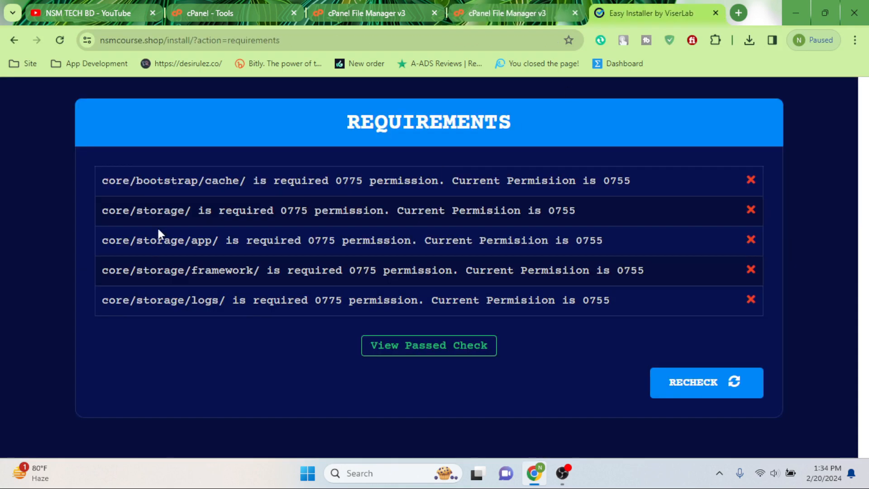
left_click_drag(136, 180, 219, 181)
left_click(511, 6)
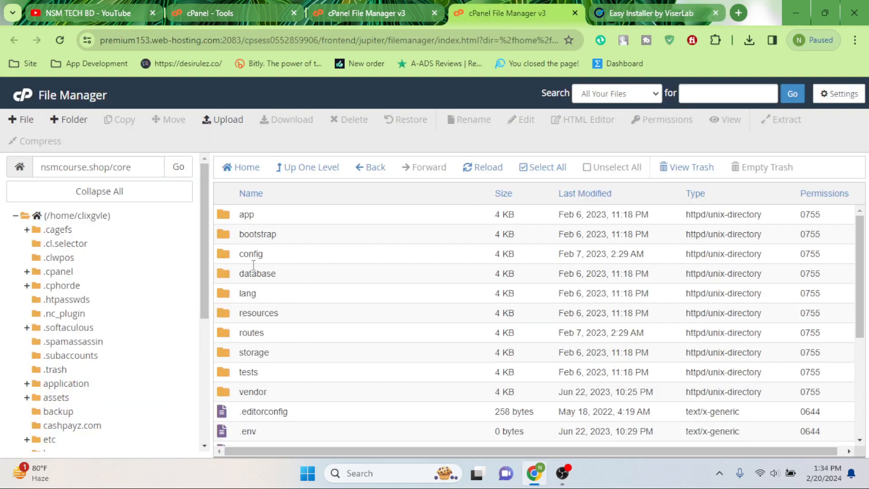
double_click(252, 233)
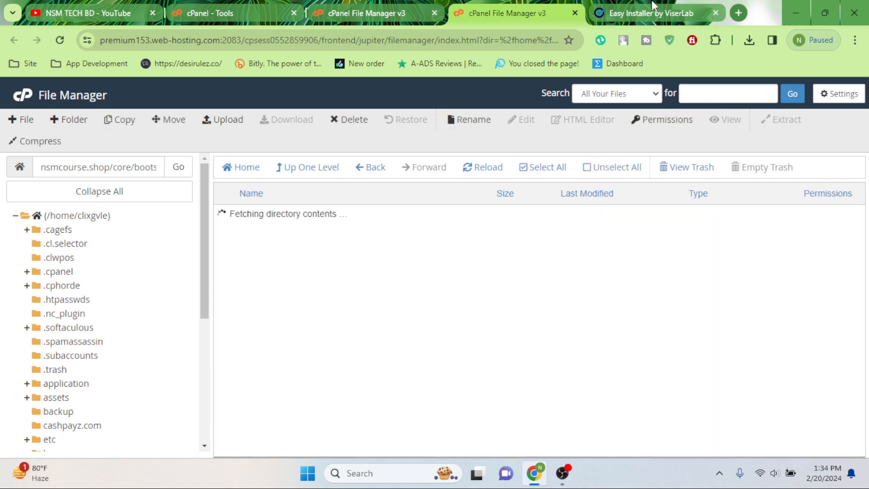
key("ctrl+Tab")
left_click(219, 180)
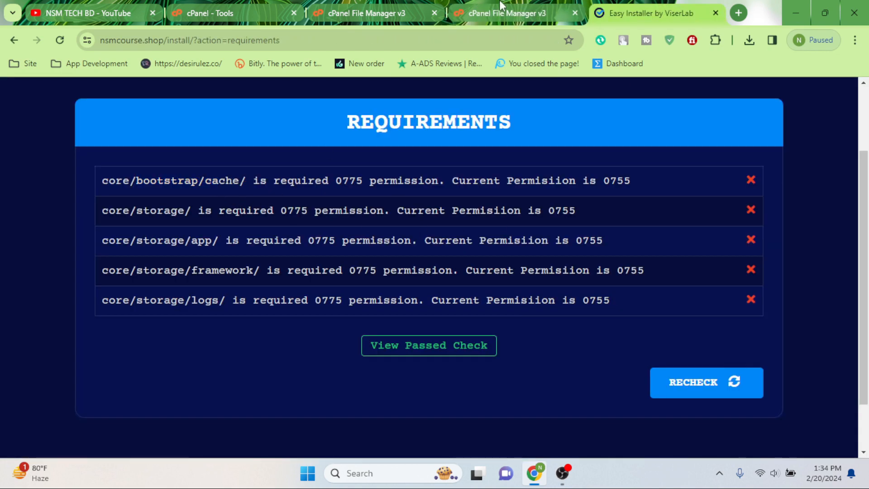
left_click(550, 6)
Step: Give the bootstrap cache folder 0777 permissions and rerun the installer's requirements check
right_click(251, 215)
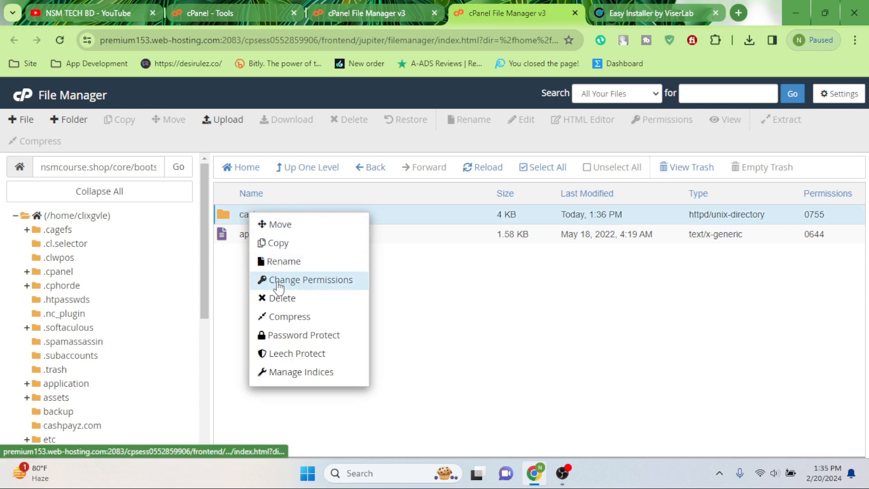
left_click(290, 282)
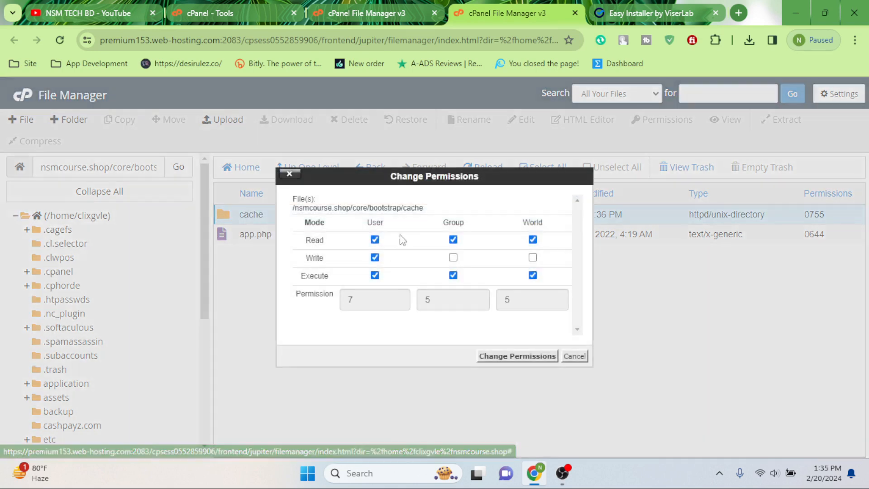
left_click(453, 257)
left_click(532, 257)
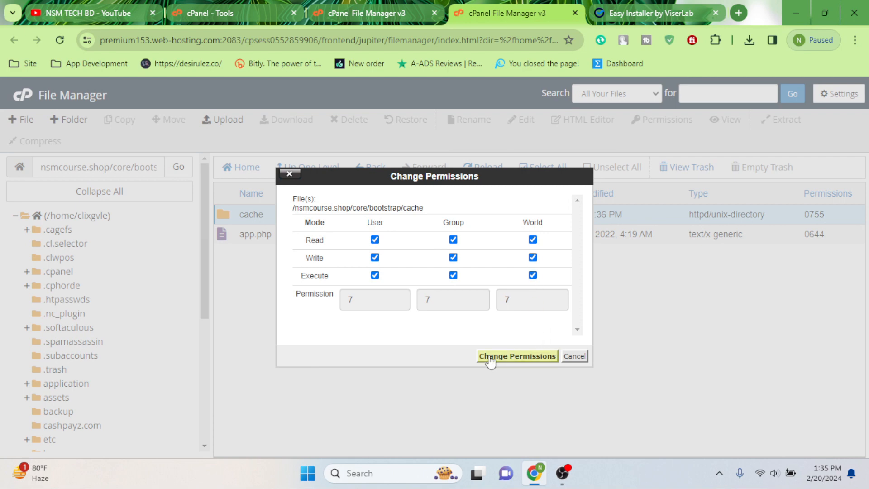
left_click(520, 357)
left_click(618, 9)
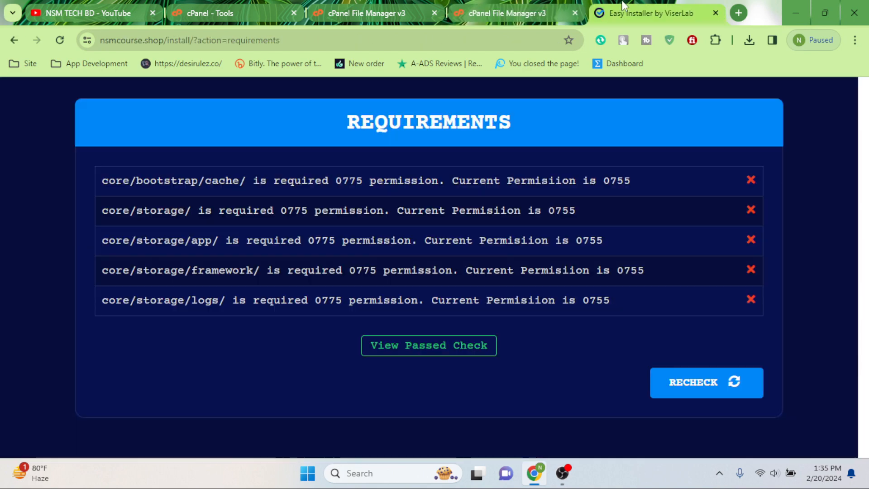
left_click(670, 389)
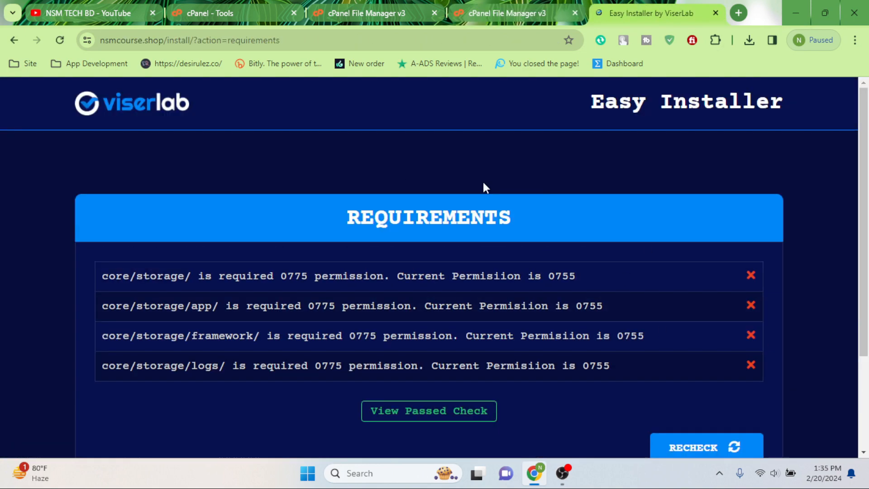
Step: Locate the flagged core/storage folder and give it 0777 permissions
left_click_drag(105, 276, 174, 279)
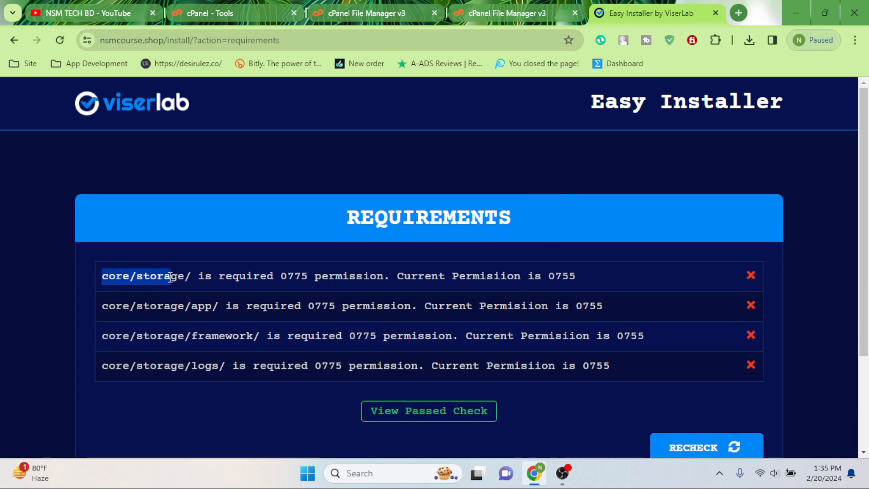
left_click(225, 284)
left_click(518, 3)
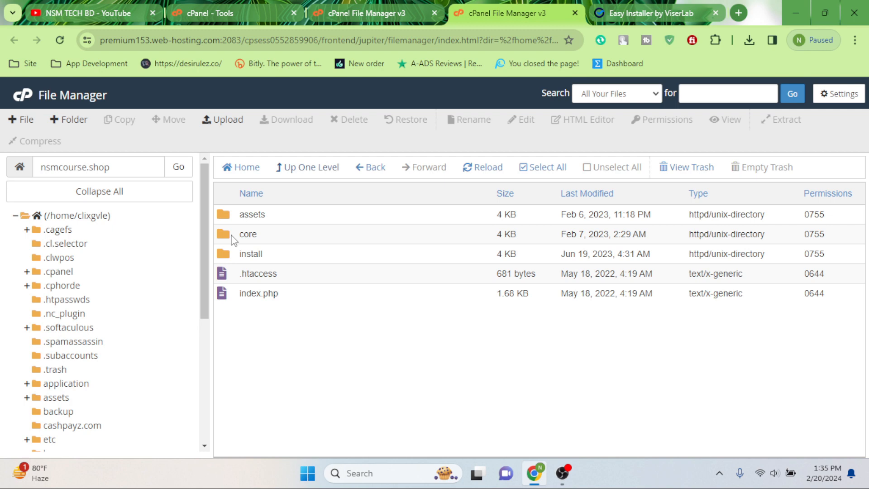
double_click(231, 236)
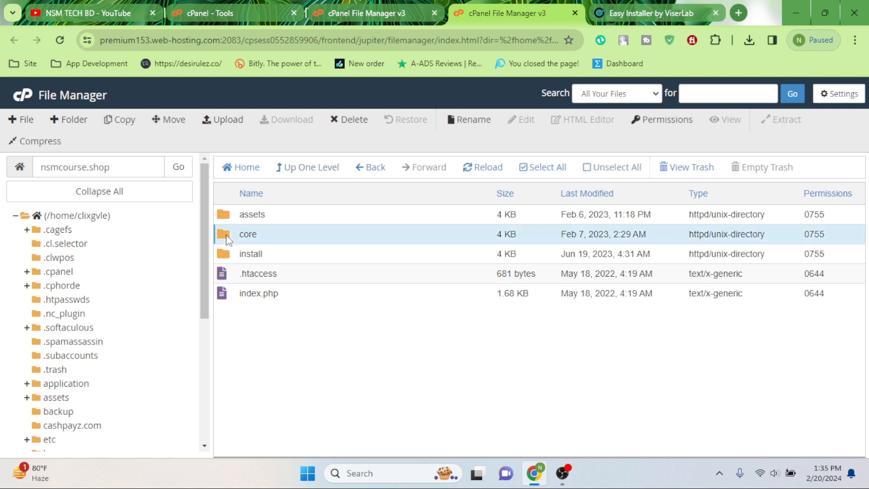
left_click(589, 7)
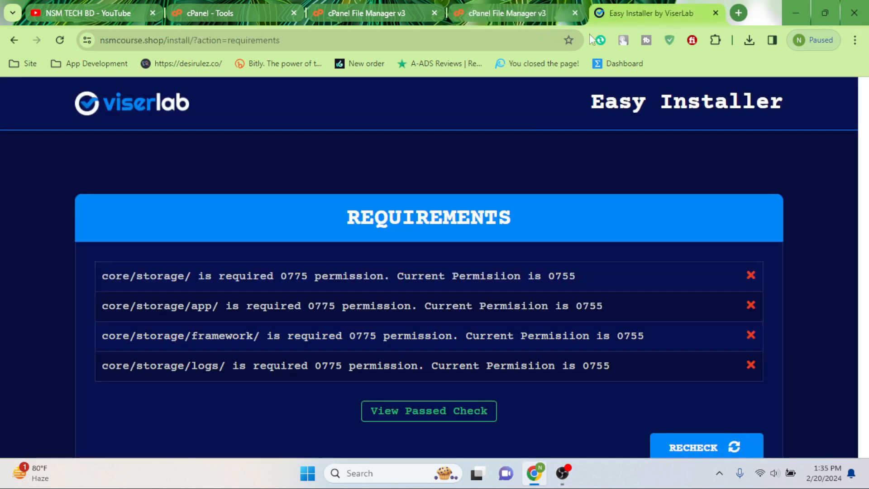
left_click(510, 6)
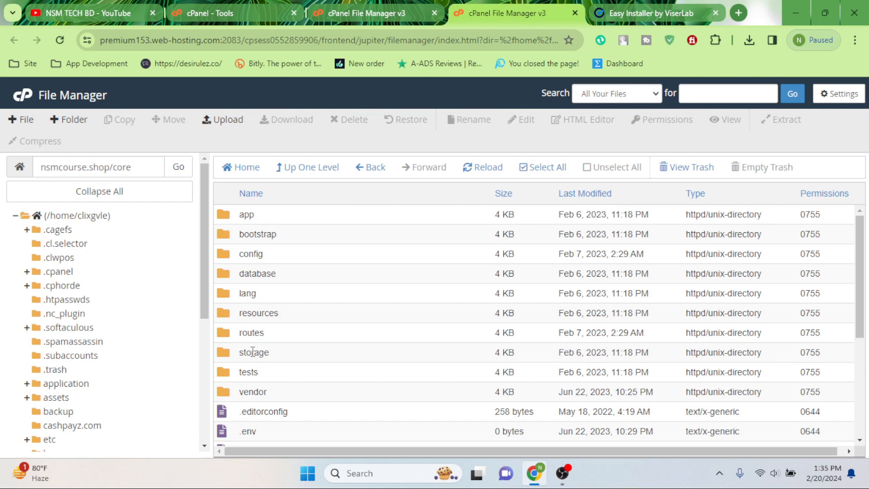
right_click(253, 353)
left_click(314, 345)
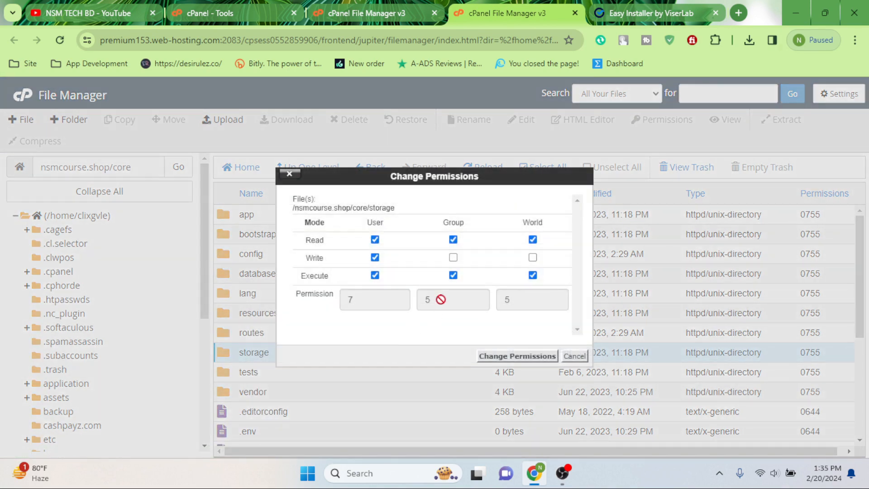
left_click(454, 258)
left_click(533, 258)
left_click(525, 355)
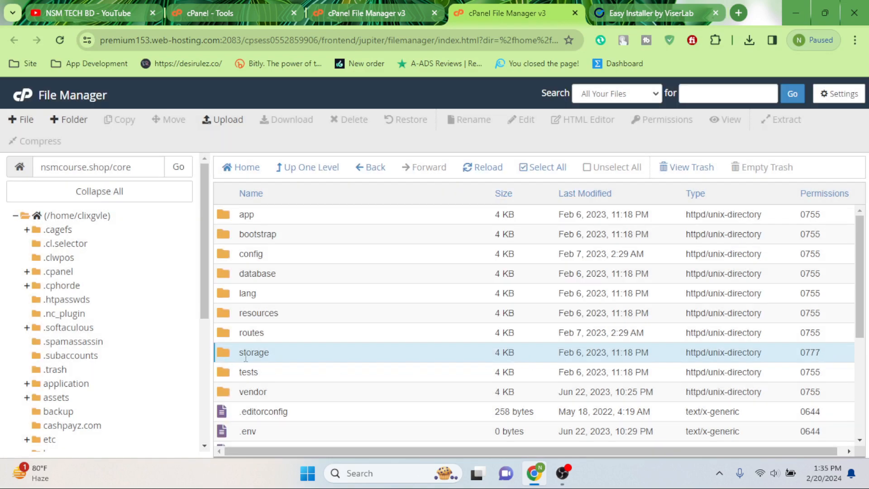
Step: Inside storage, set the app, framework and logs folders to 0777 with group and world write
double_click(230, 355)
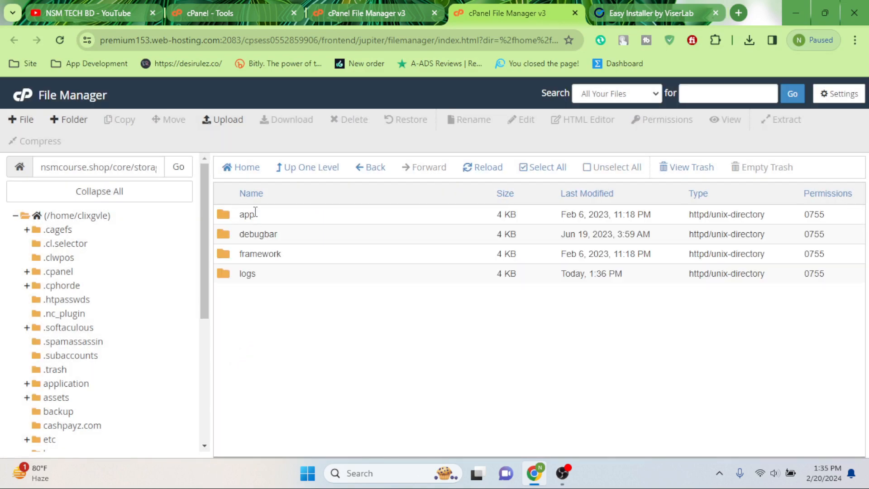
right_click(255, 212)
left_click(299, 280)
left_click(453, 258)
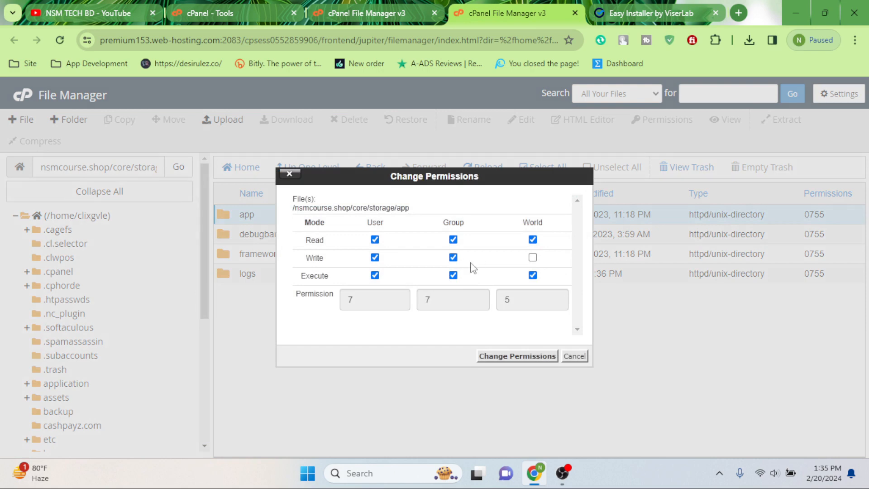
left_click(533, 257)
left_click(534, 356)
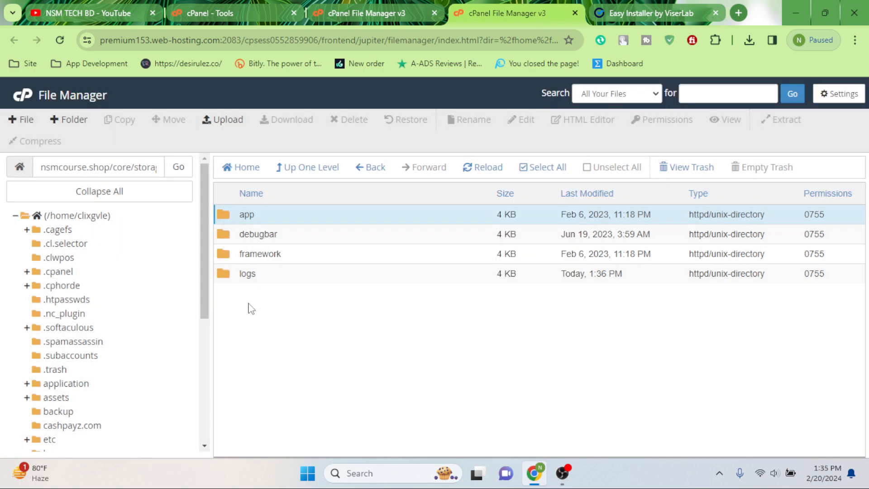
right_click(246, 251)
left_click(299, 316)
left_click(453, 257)
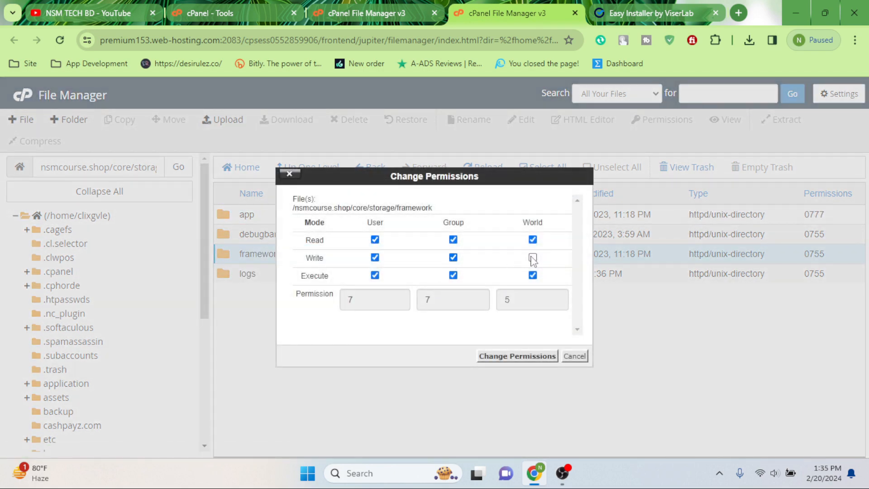
left_click(533, 257)
left_click(531, 356)
right_click(250, 271)
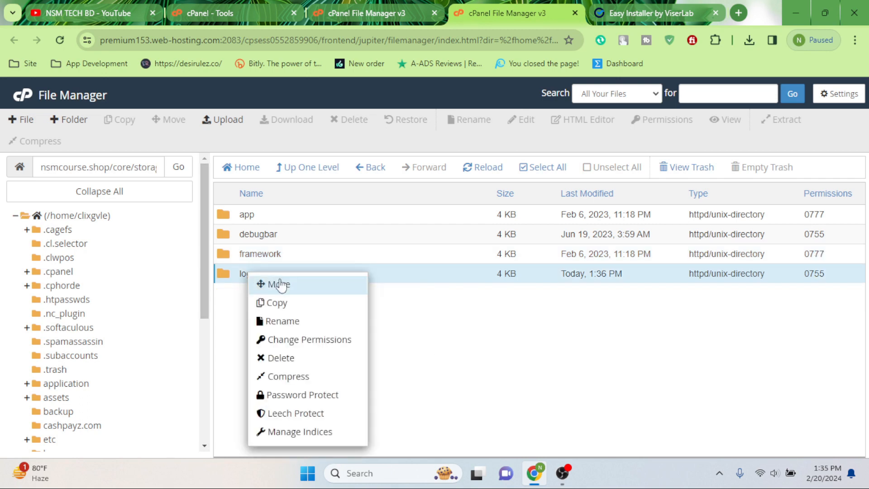
left_click(299, 339)
left_click(453, 257)
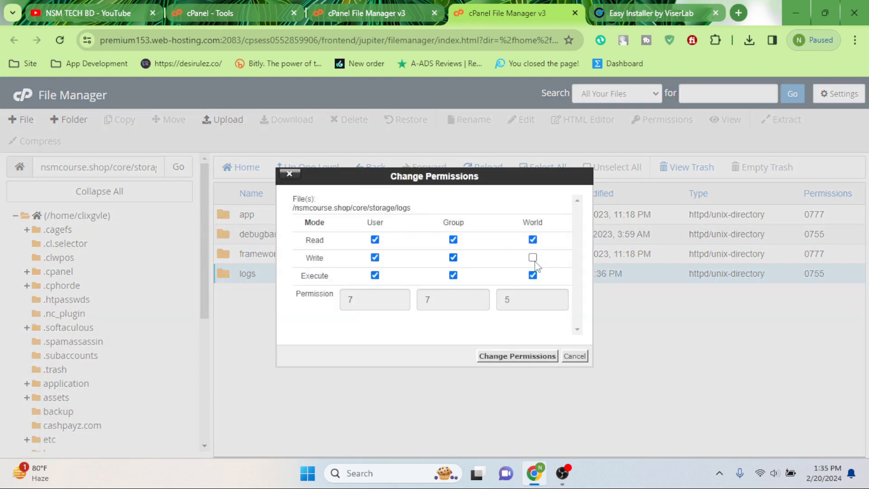
left_click(533, 257)
left_click(534, 355)
Step: Rerun the requirements check until it passes and continue to the database information form
left_click(649, 4)
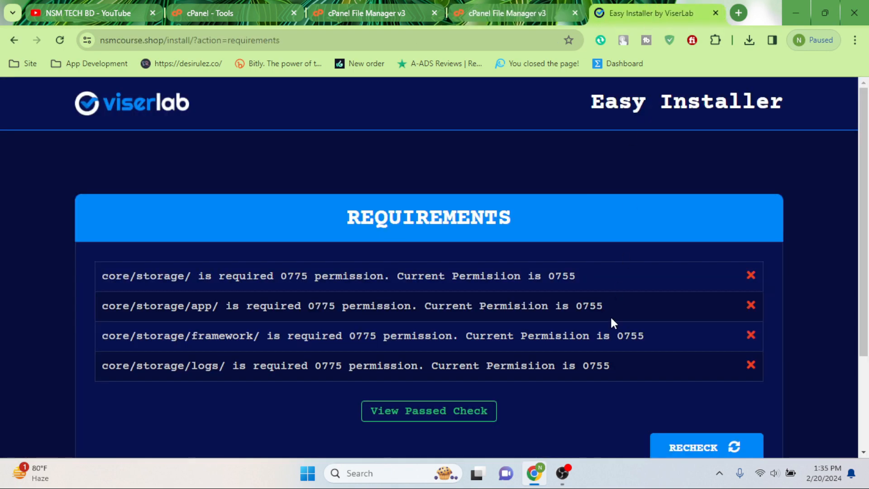
scroll(724, 385, "down", 3)
left_click(677, 330)
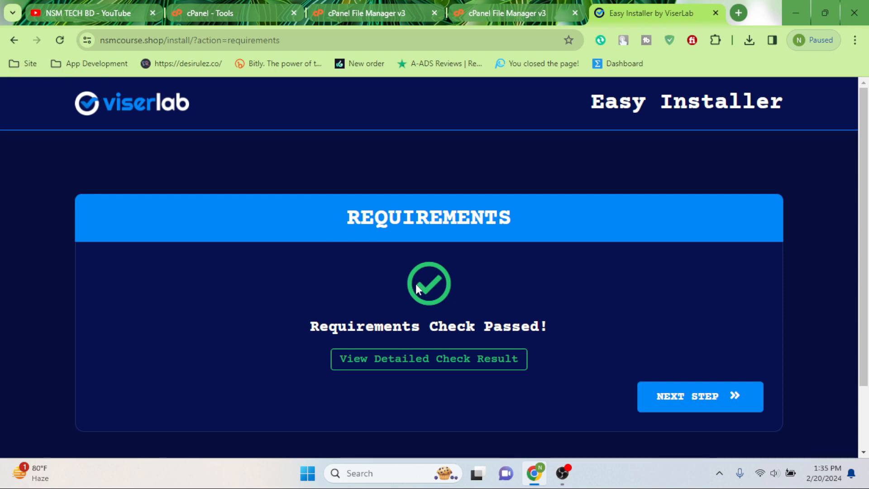
left_click(694, 407)
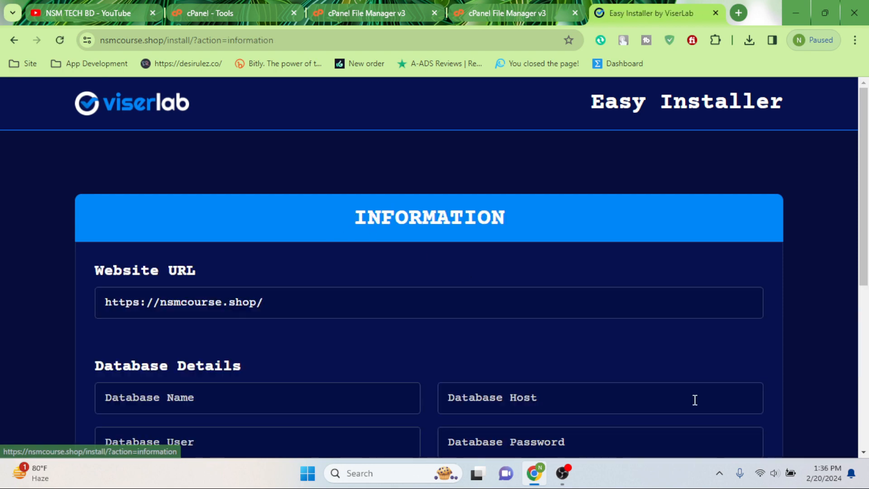
scroll(341, 337, "down", 5)
scroll(229, 202, "up", 1)
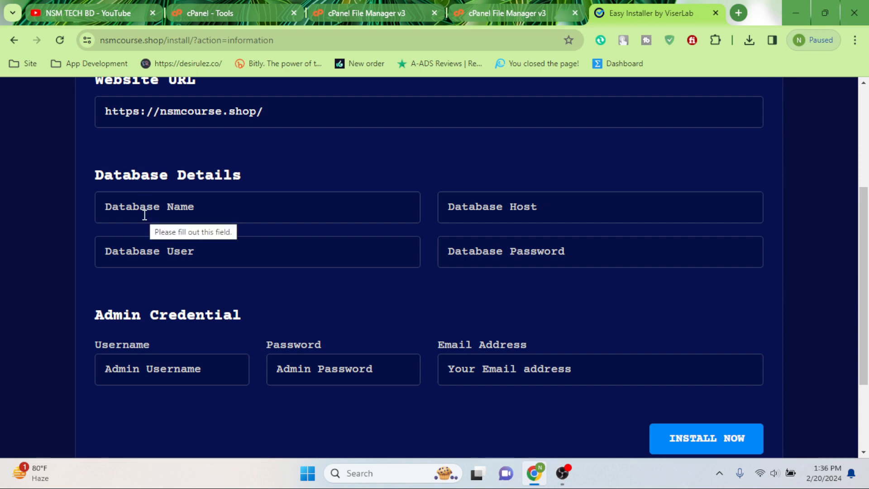
left_click(524, 6)
left_click(374, 7)
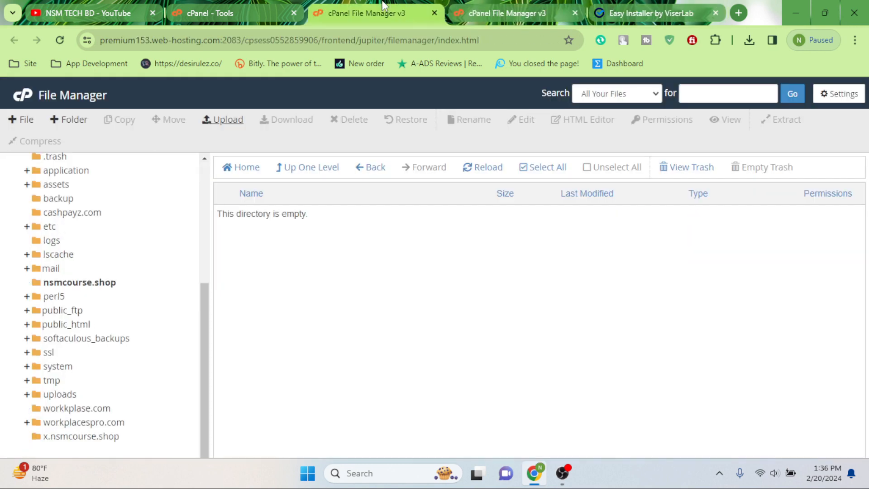
left_click(22, 97)
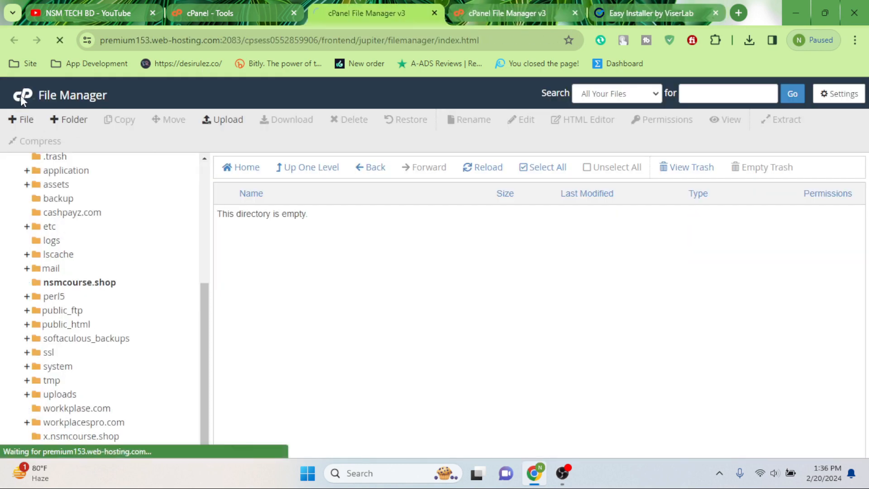
Step: In MySQL Databases, create the database demotts, copying the name for later reuse
scroll(303, 203, "down", 20)
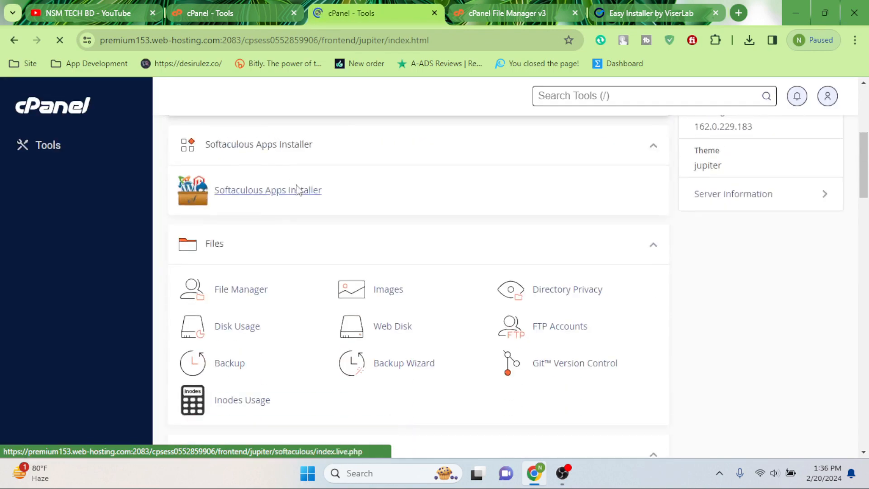
scroll(273, 274, "down", 4)
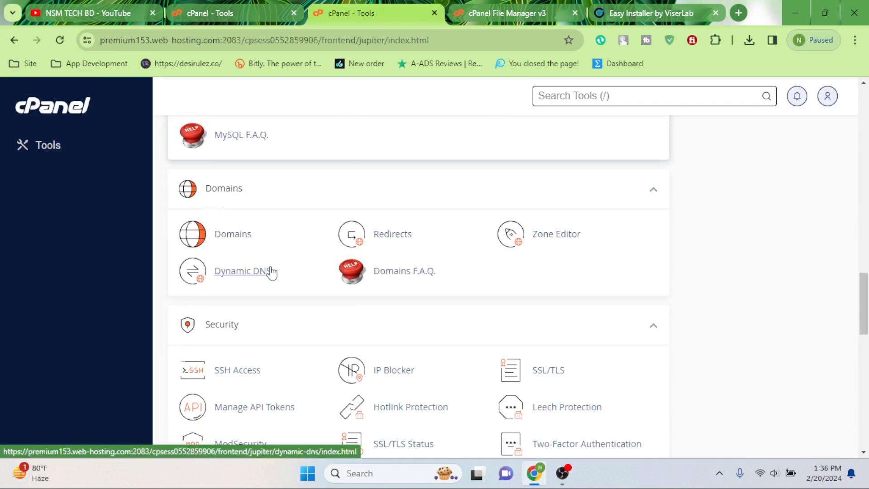
scroll(267, 235, "down", 4)
scroll(317, 235, "up", 5)
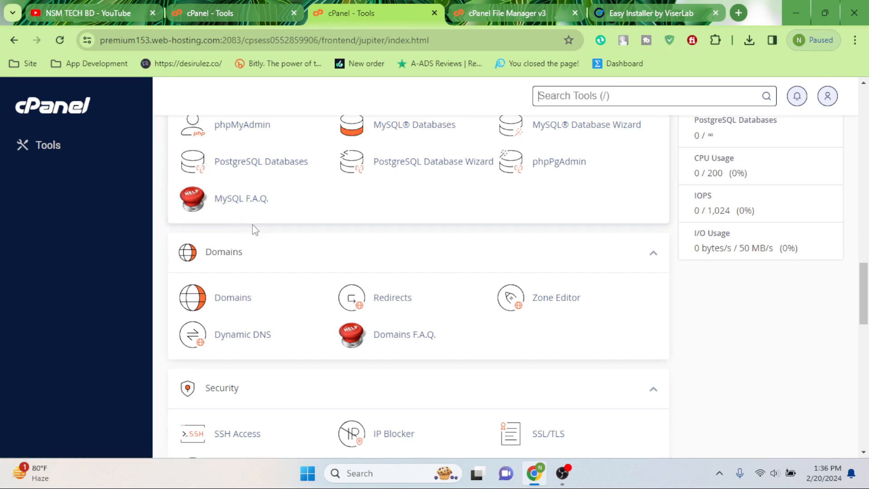
scroll(252, 229, "up", 1)
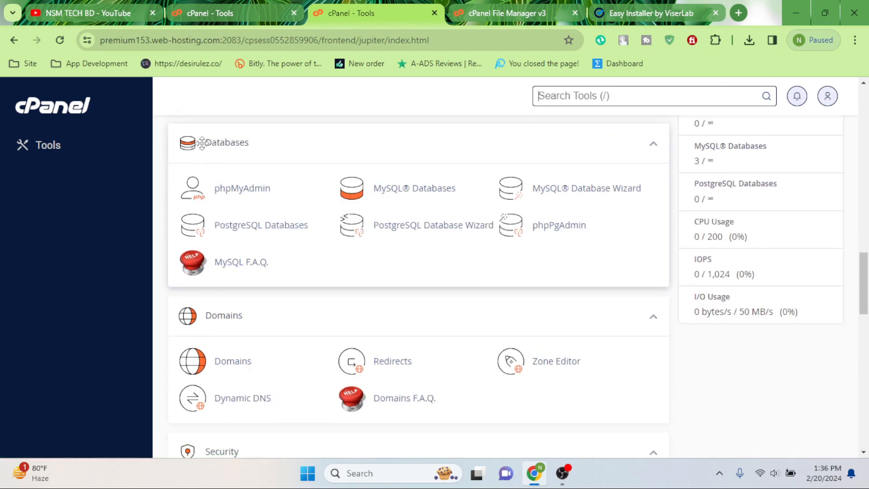
left_click(418, 196)
scroll(243, 171, "down", 2)
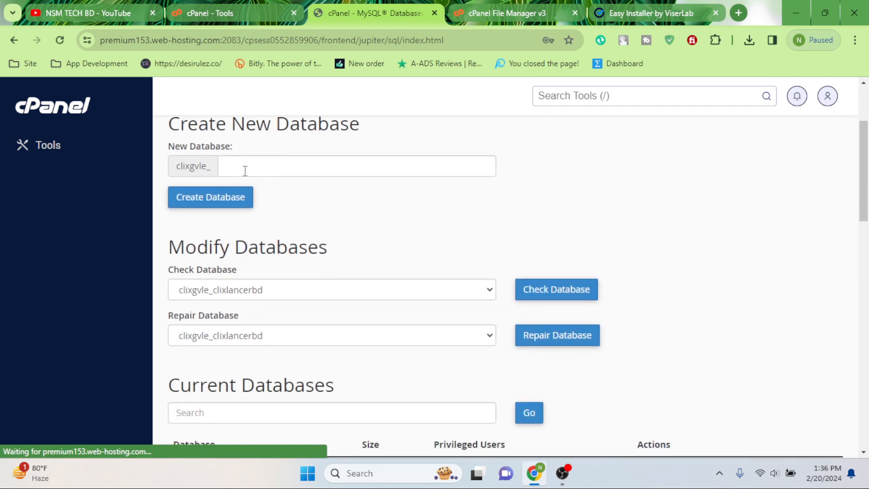
left_click(264, 166)
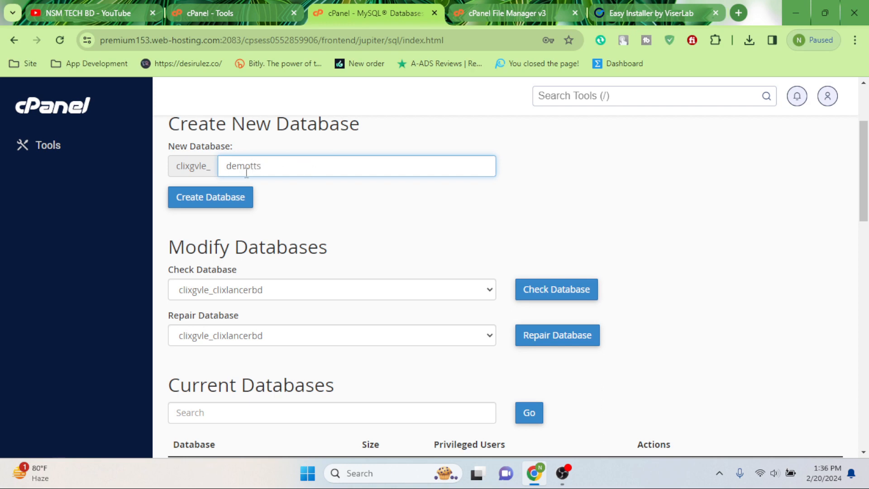
double_click(246, 171)
right_click(230, 166)
left_click(271, 222)
left_click(201, 200)
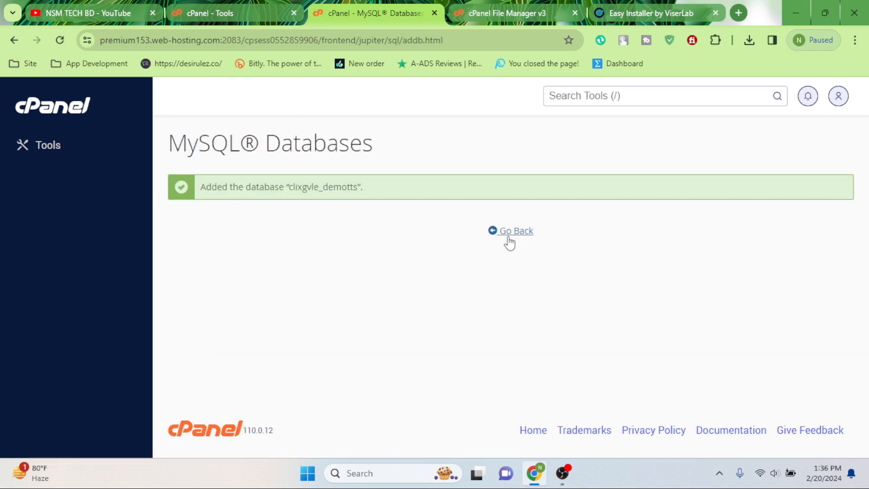
Step: Enter demotts as the new MySQL username
left_click(516, 232)
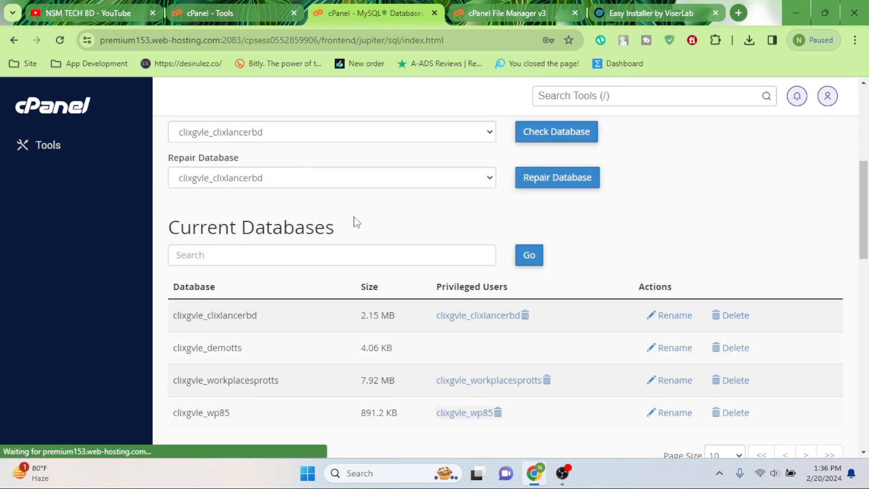
scroll(337, 225, "down", 5)
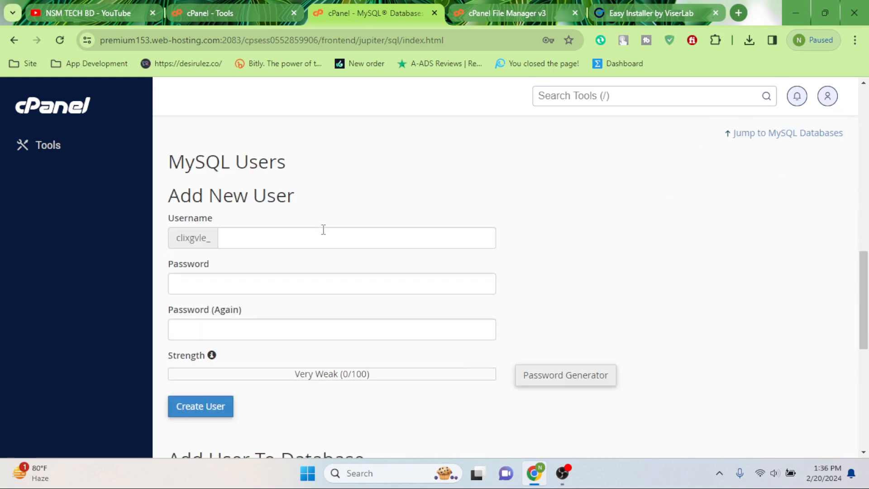
right_click(231, 237)
left_click(276, 140)
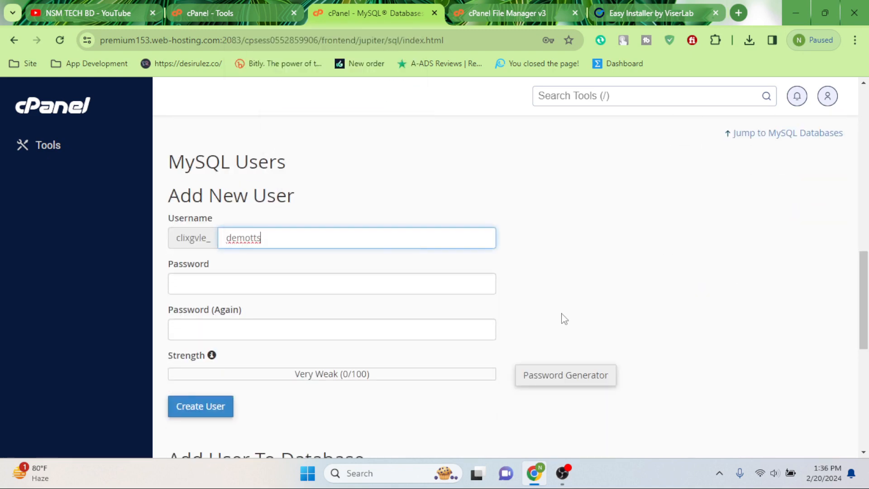
Step: Generate a very strong password, copy it, and use it for both password fields
left_click(549, 379)
left_click(525, 349)
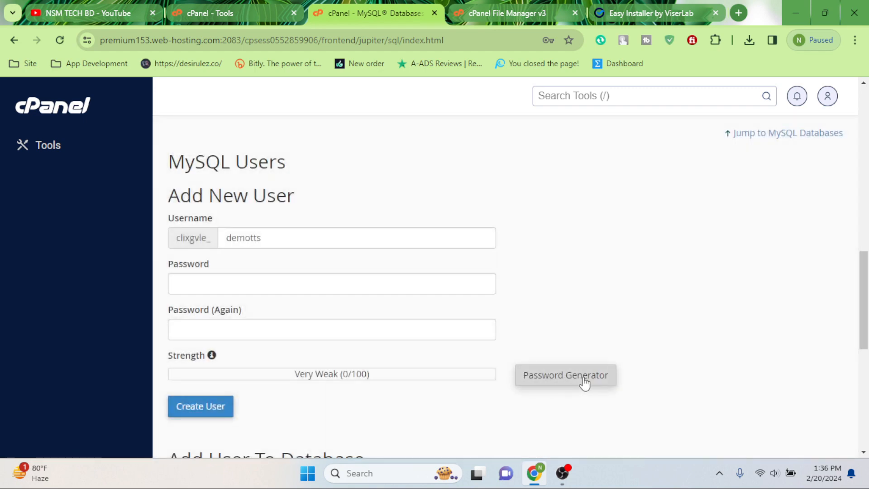
left_click(557, 377)
left_click(360, 254)
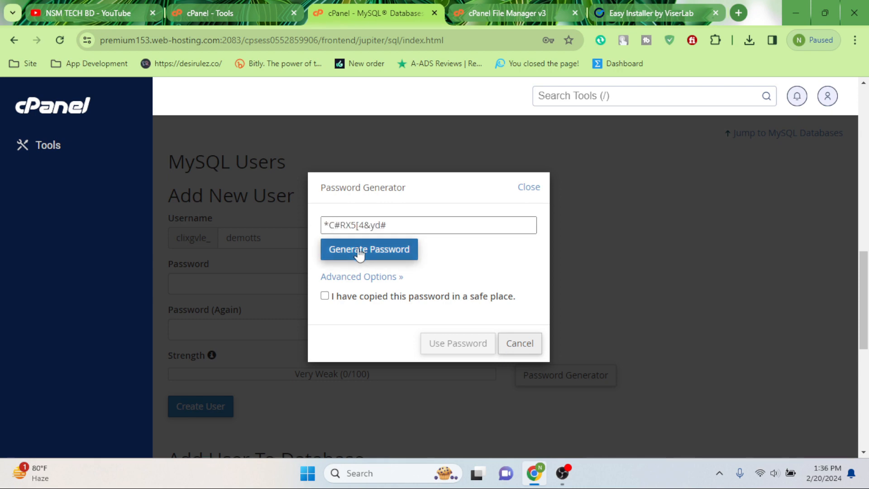
left_click(360, 253)
left_click(360, 254)
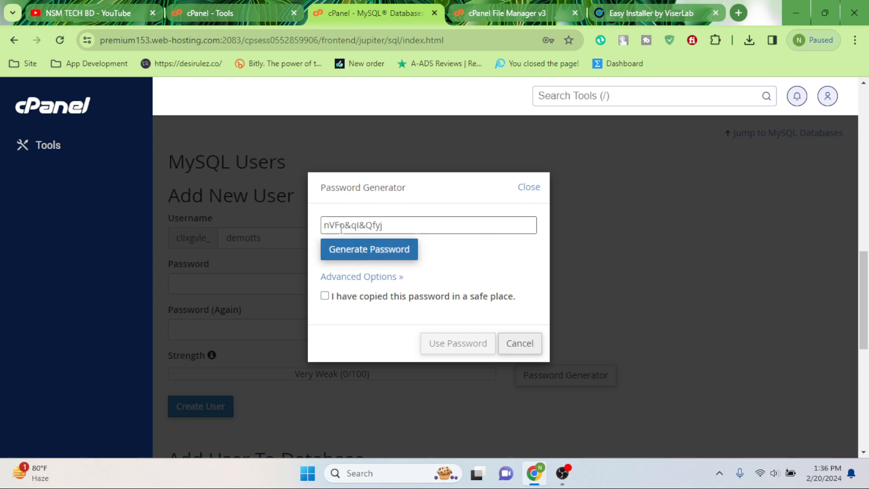
left_click_drag(395, 228, 301, 228)
right_click(360, 224)
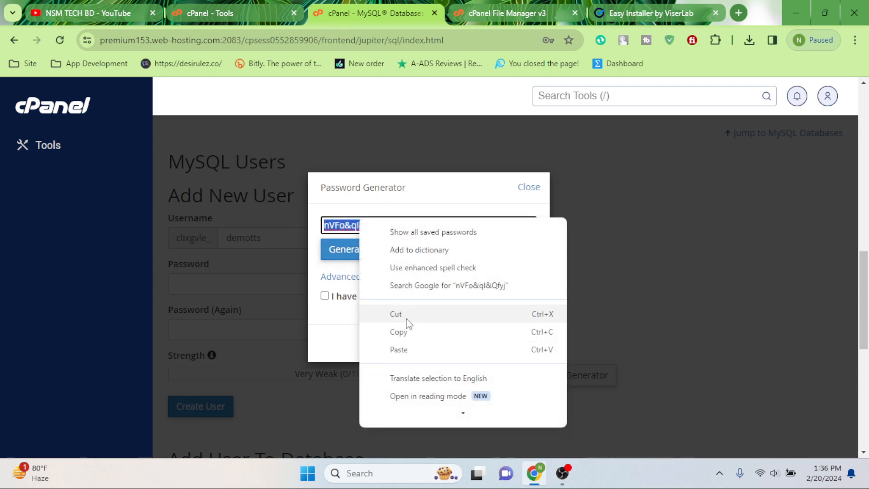
left_click(409, 334)
left_click(325, 295)
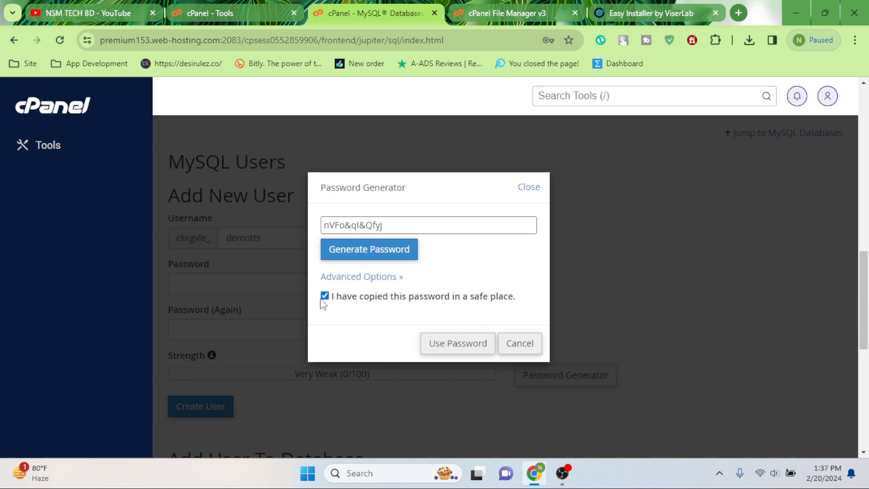
left_click(458, 344)
scroll(307, 303, "down", 4)
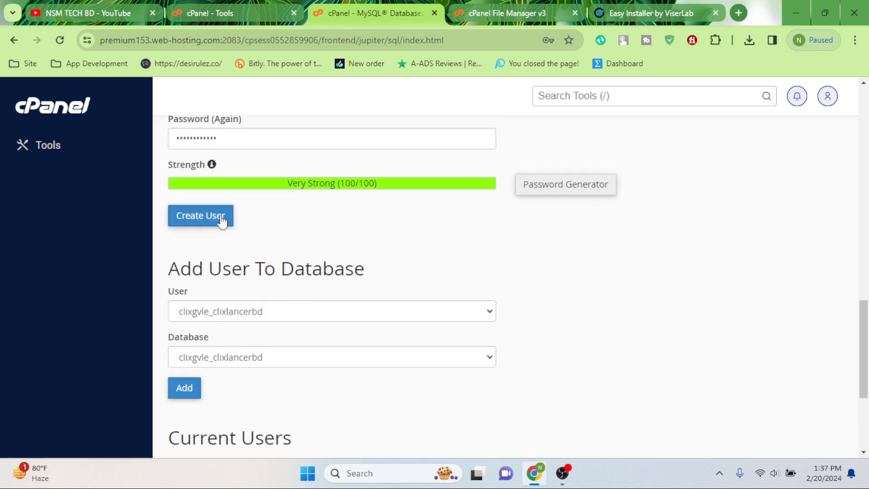
scroll(212, 221, "up", 2)
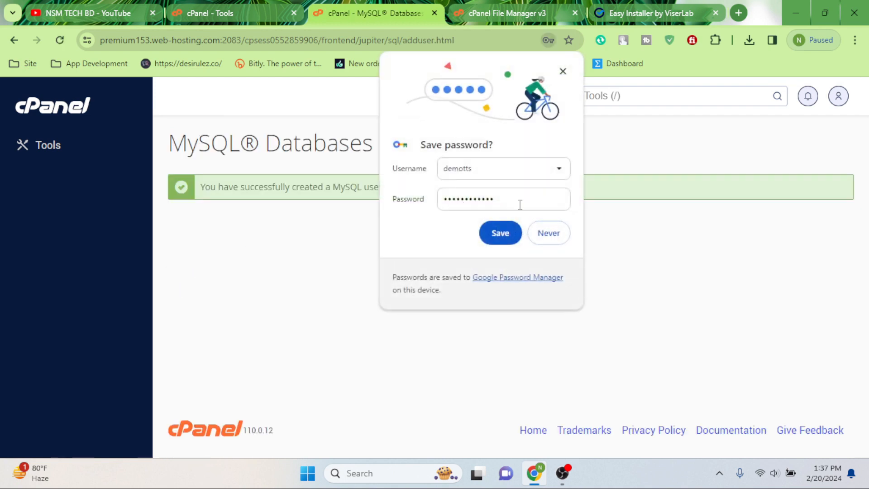
Step: Decline saving the password, then add the demotts user to the demotts database
left_click(549, 233)
left_click(507, 234)
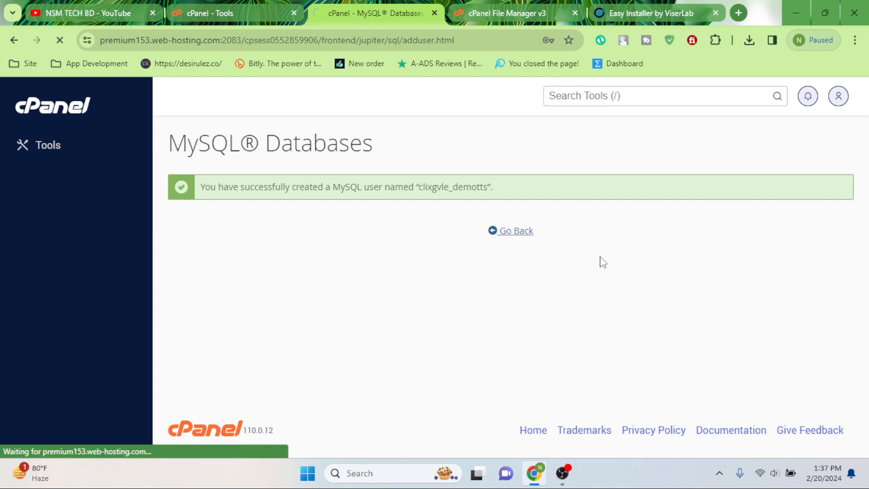
scroll(277, 300, "down", 15)
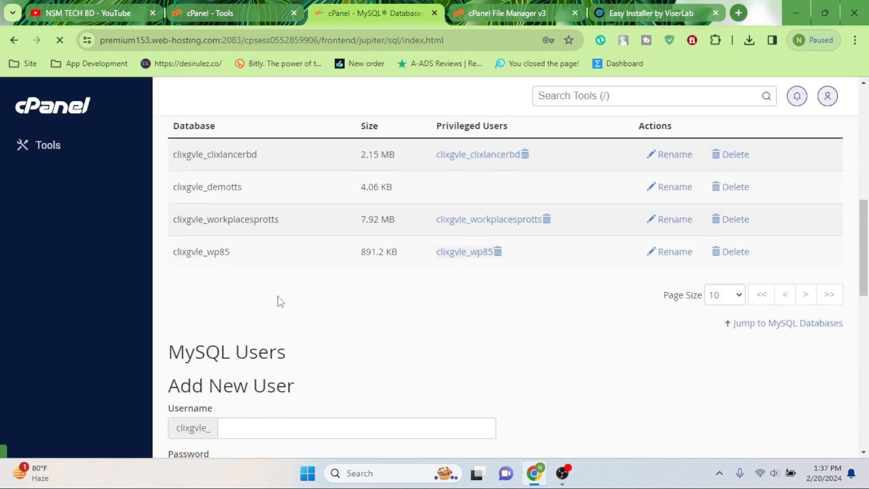
scroll(281, 297, "up", 2)
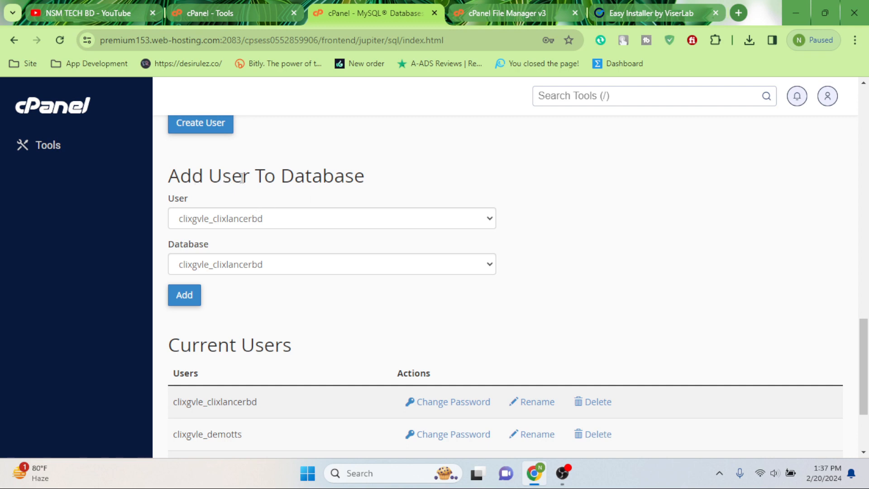
left_click(271, 222)
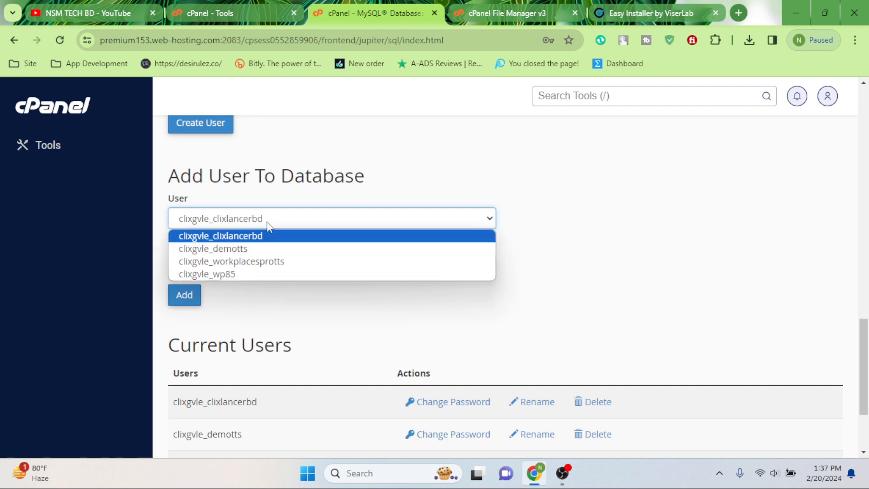
left_click(248, 249)
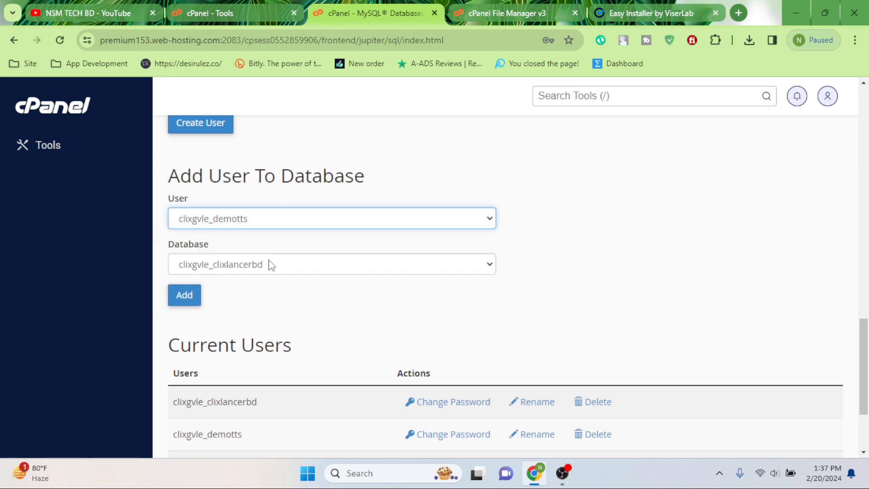
left_click(271, 265)
left_click(240, 295)
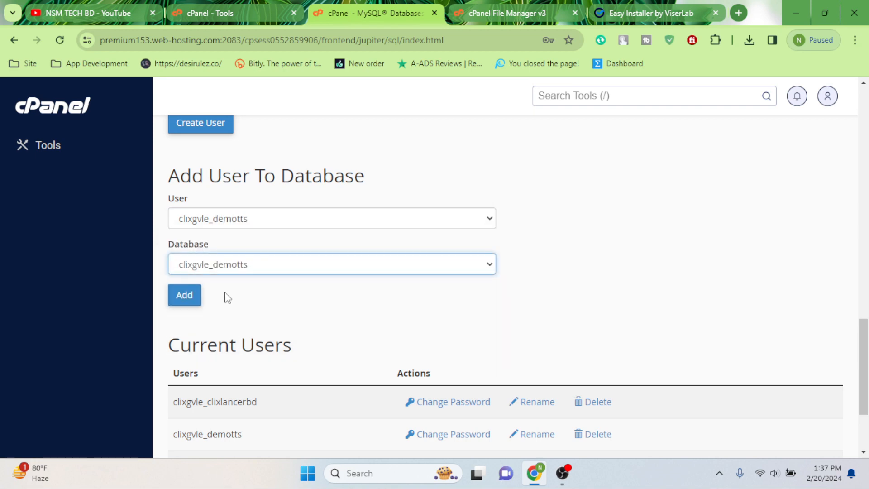
left_click(184, 299)
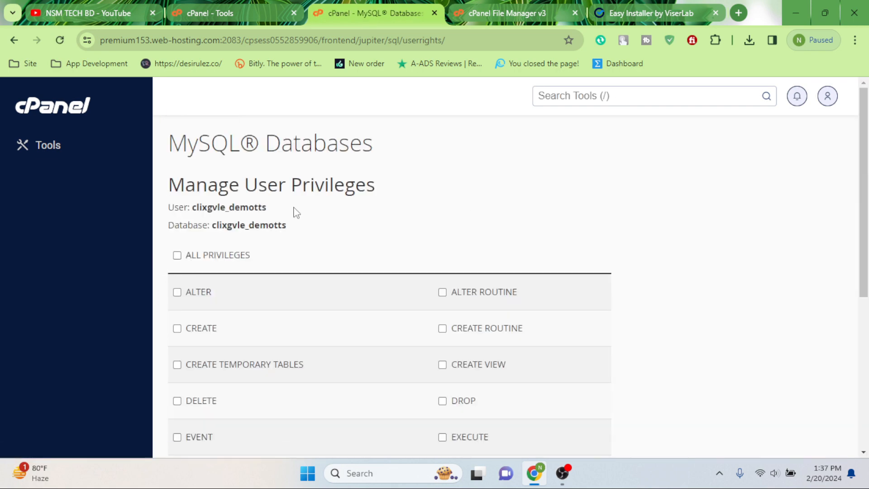
Step: Grant the user ALL PRIVILEGES on the database and save the changes
scroll(182, 209, "down", 2)
left_click(177, 192)
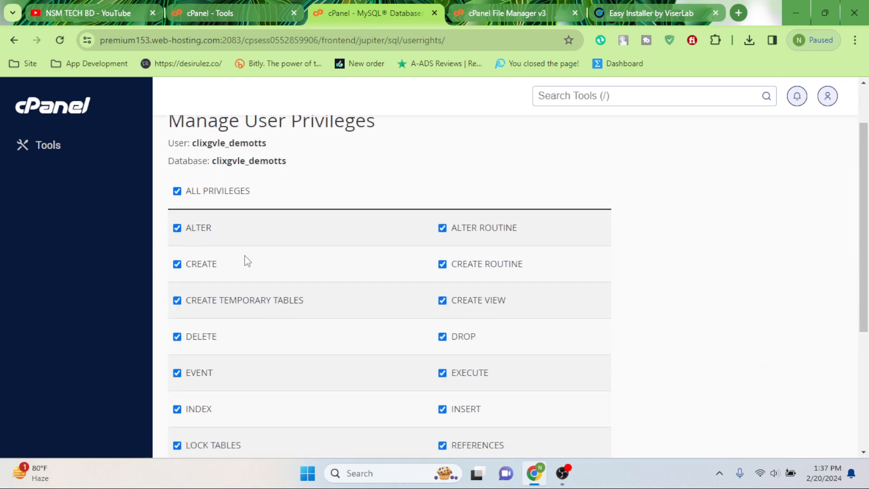
scroll(246, 258, "down", 5)
left_click(209, 356)
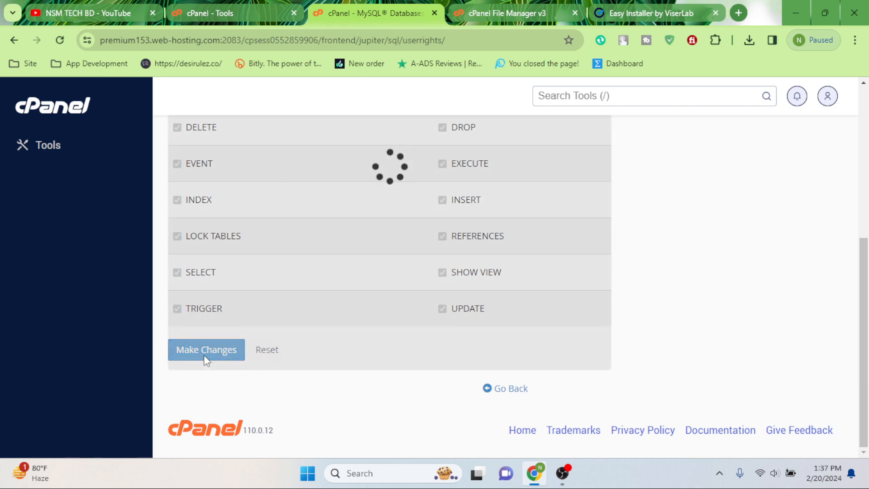
scroll(513, 260, "up", 5)
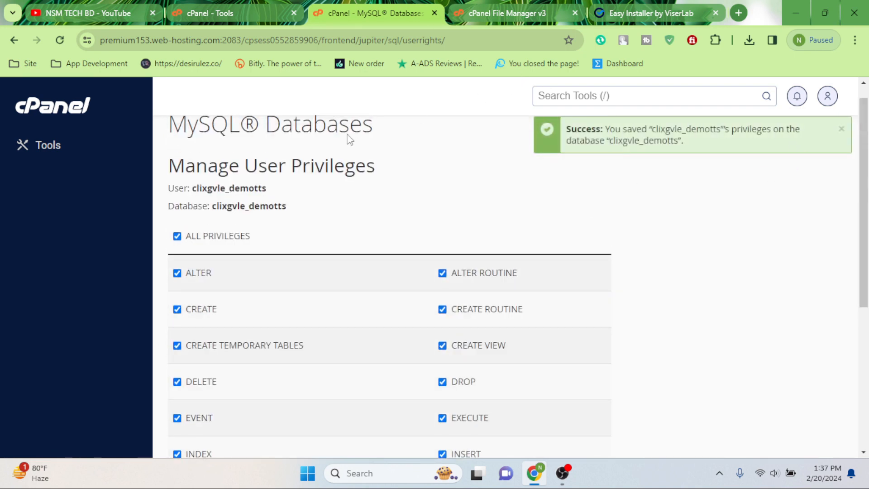
left_click(645, 5)
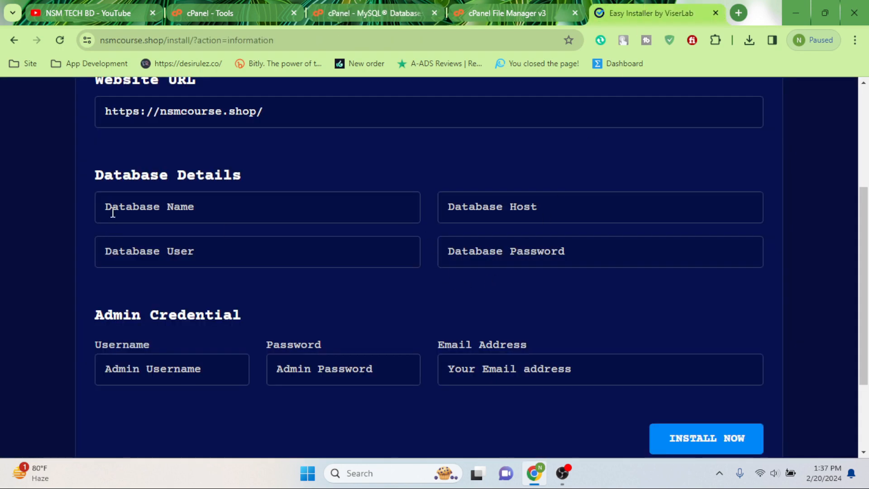
Step: Paste the generated password into the installer's Database Password field
left_click(506, 253)
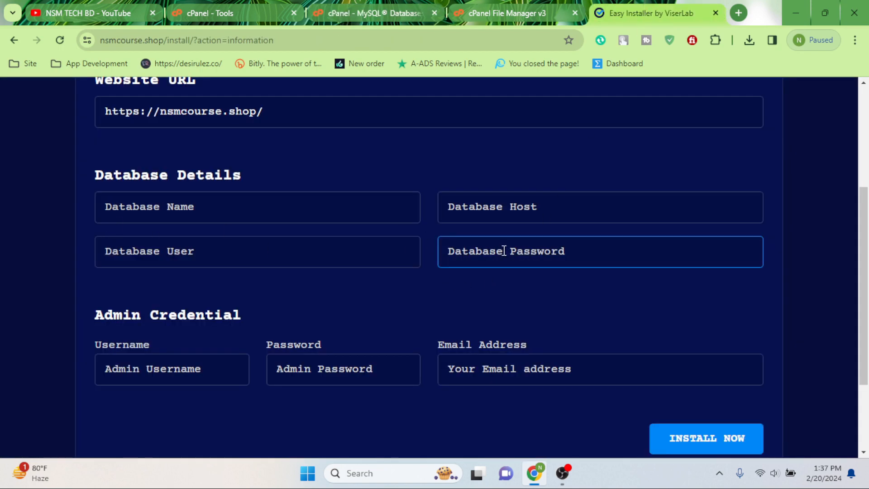
right_click(505, 251)
left_click(542, 152)
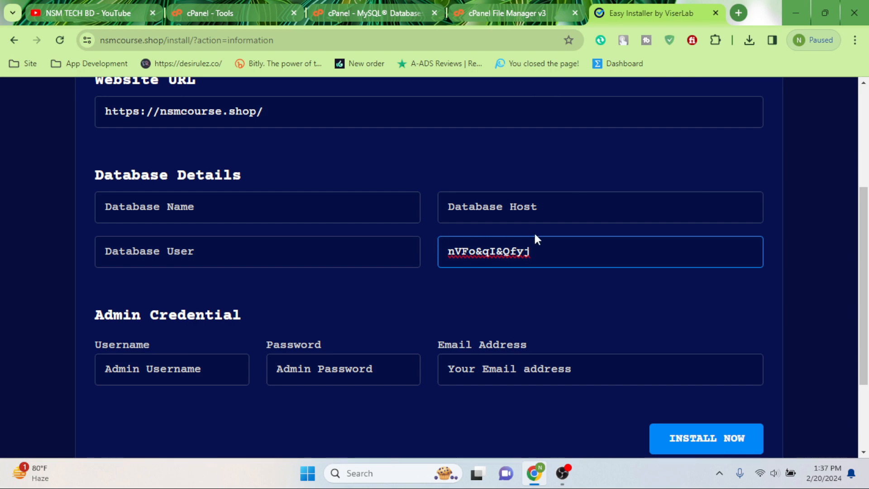
Step: Copy clixgvle_demotts from cPanel and paste it into both Database Name and Database User
left_click(534, 5)
left_click(376, 13)
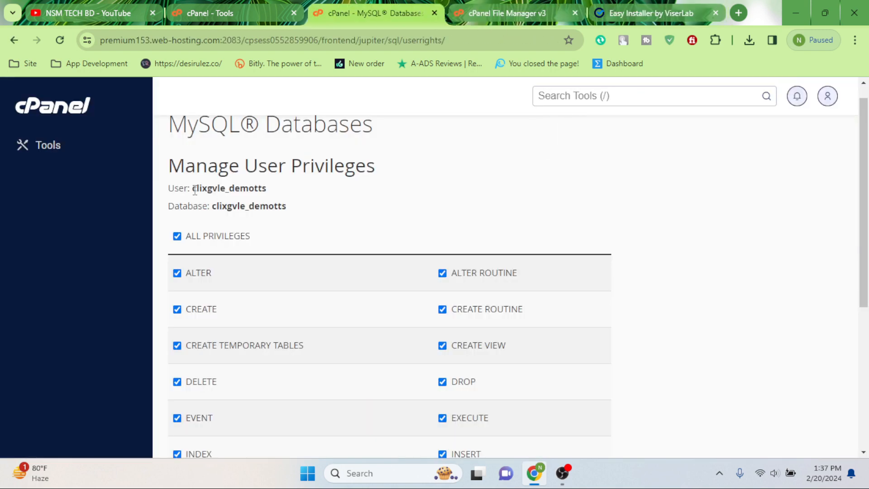
left_click_drag(193, 189, 273, 191)
right_click(255, 188)
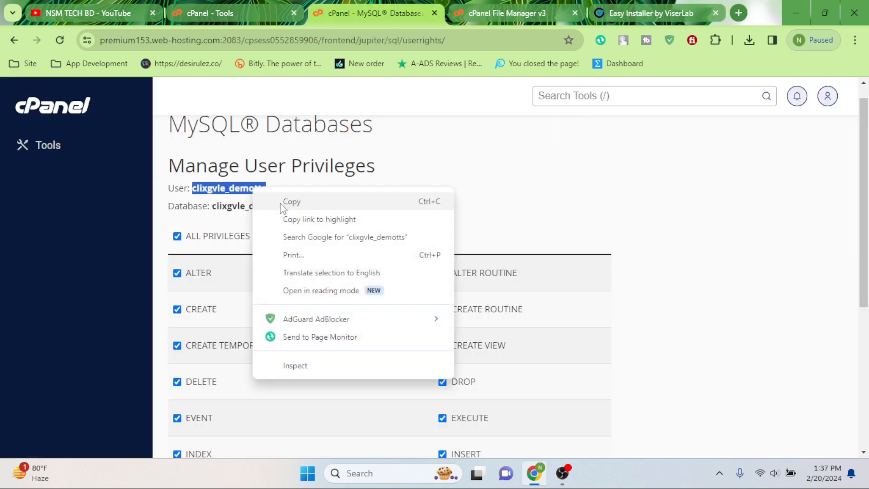
left_click(273, 199)
left_click(643, 13)
right_click(162, 212)
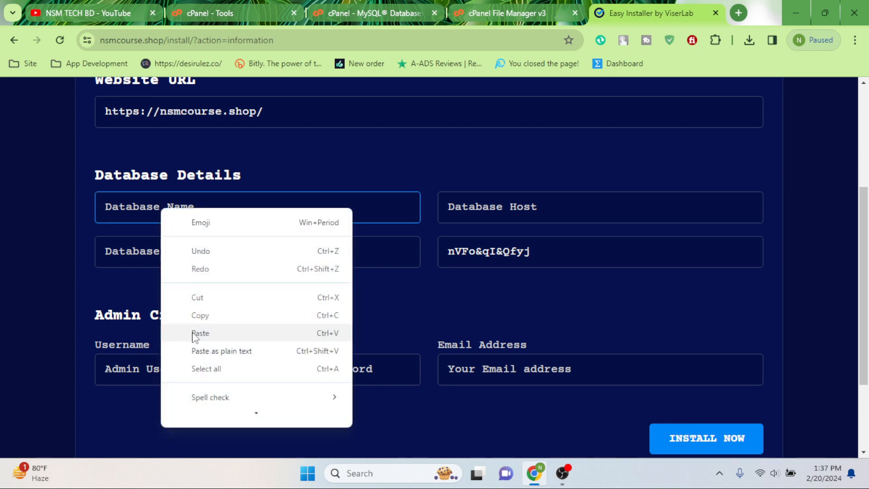
left_click(194, 334)
left_click(169, 251)
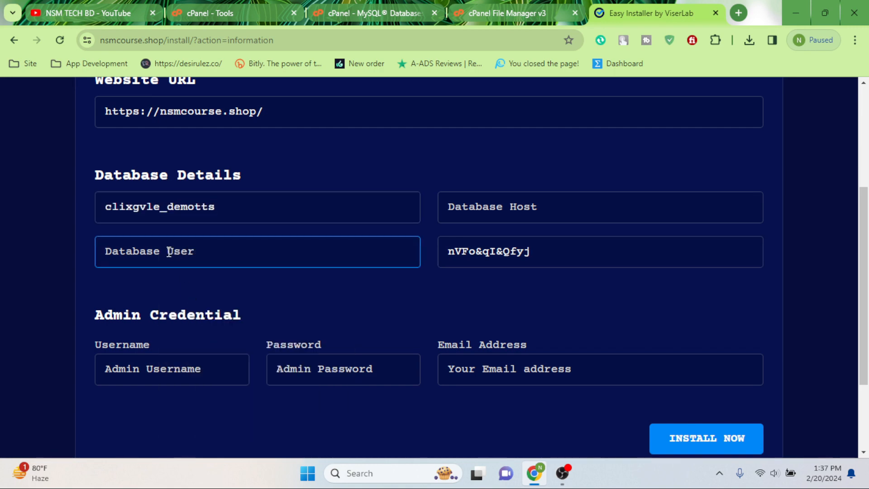
right_click(169, 251)
left_click(207, 156)
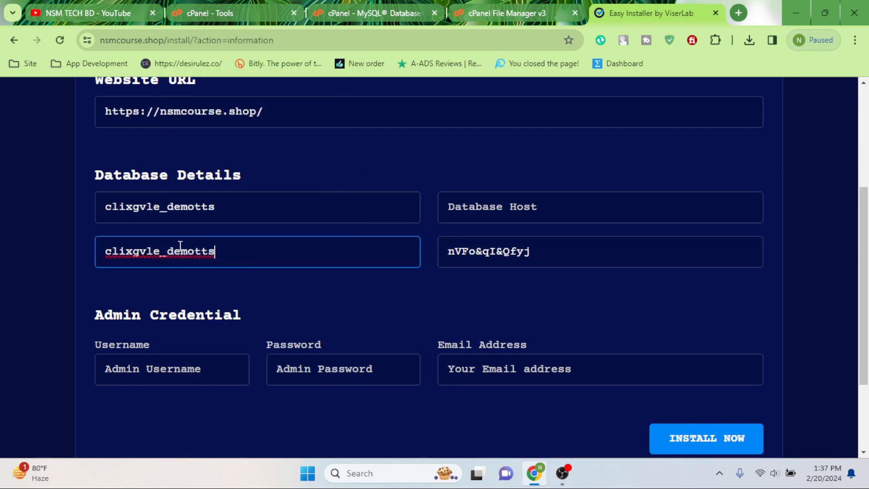
left_click(491, 211)
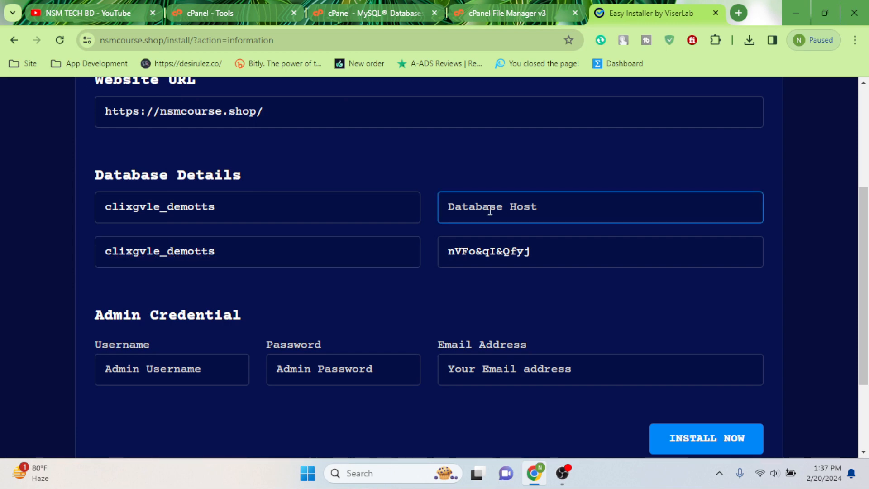
Step: Enter localhost as Database Host and fill in the admin username, password and e-mail address
type("localhost")
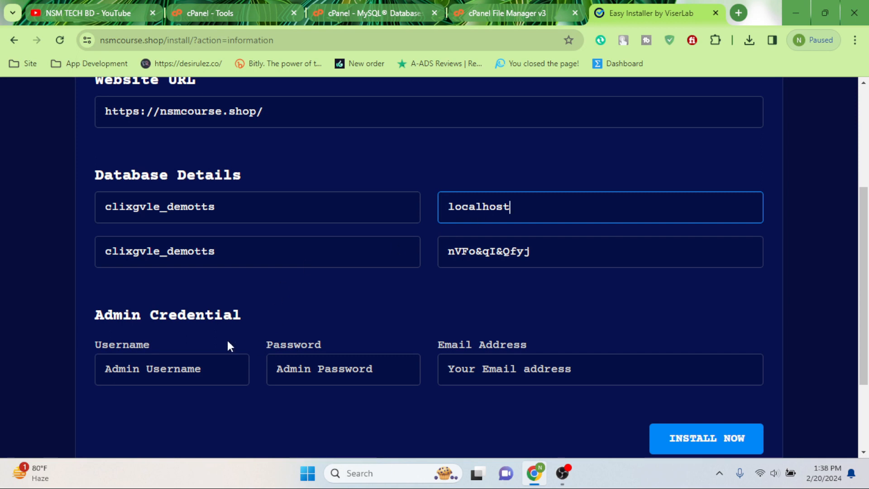
scroll(228, 343, "down", 3)
left_click(166, 245)
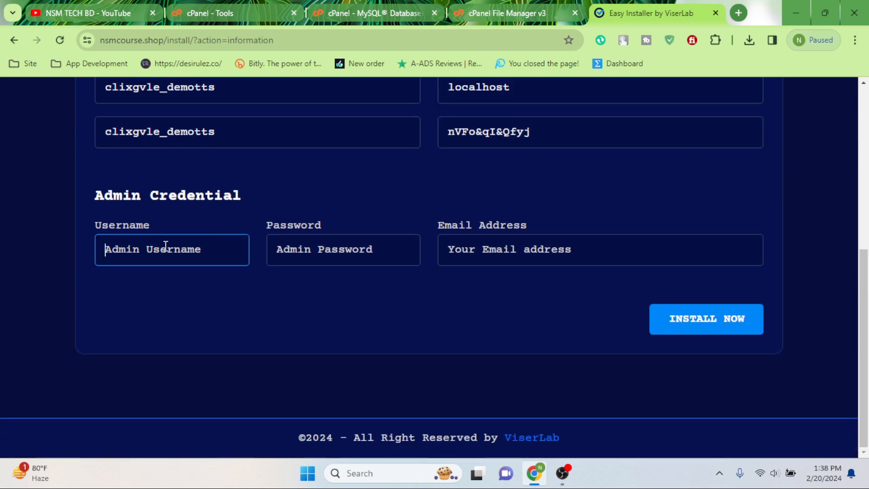
type("admin")
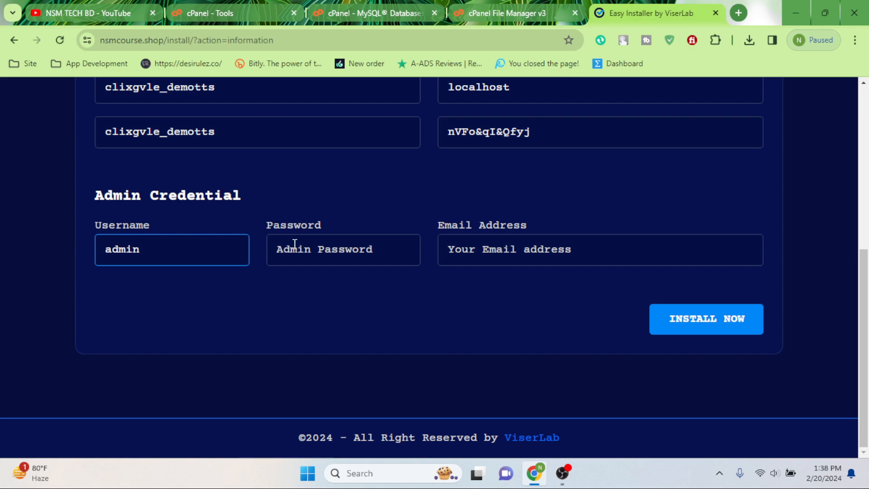
left_click(323, 247)
type("admin")
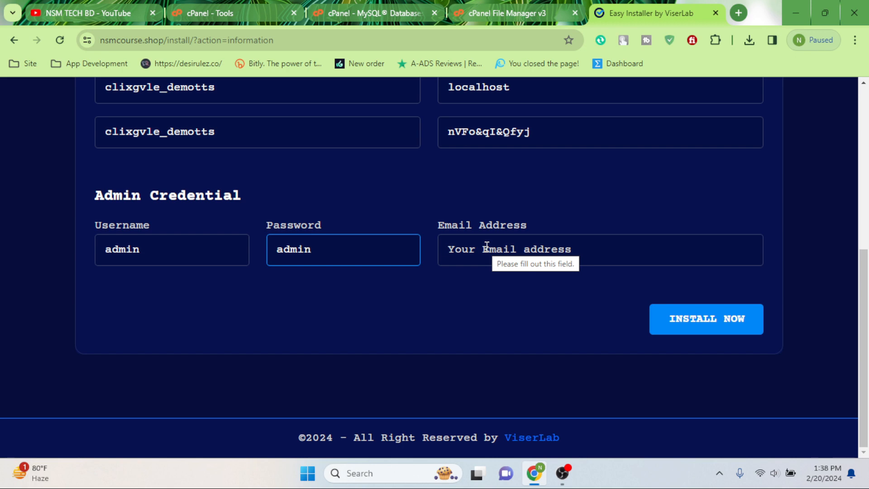
left_click(473, 252)
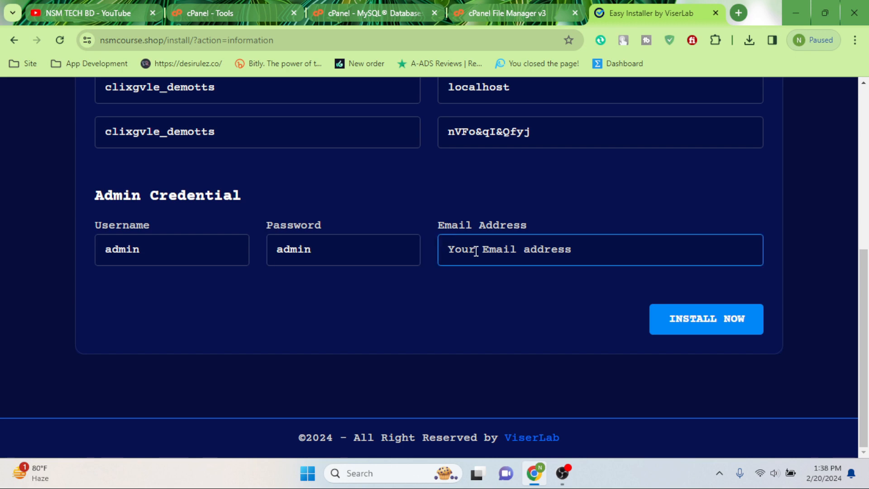
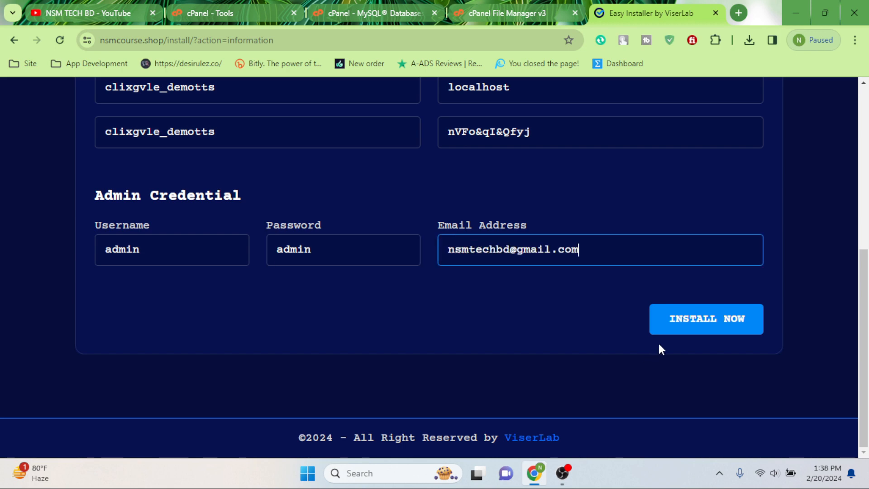
Step: Run the installation and review the warning about removing the install folder
left_click(713, 325)
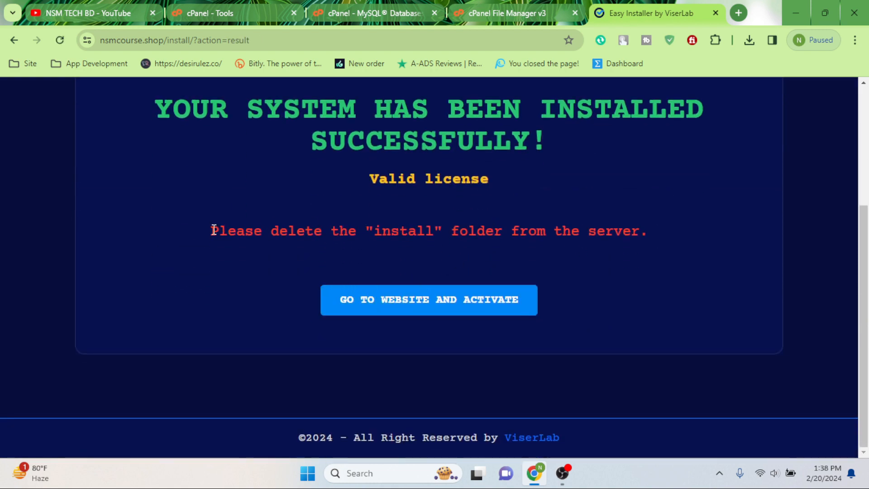
left_click_drag(214, 230, 660, 242)
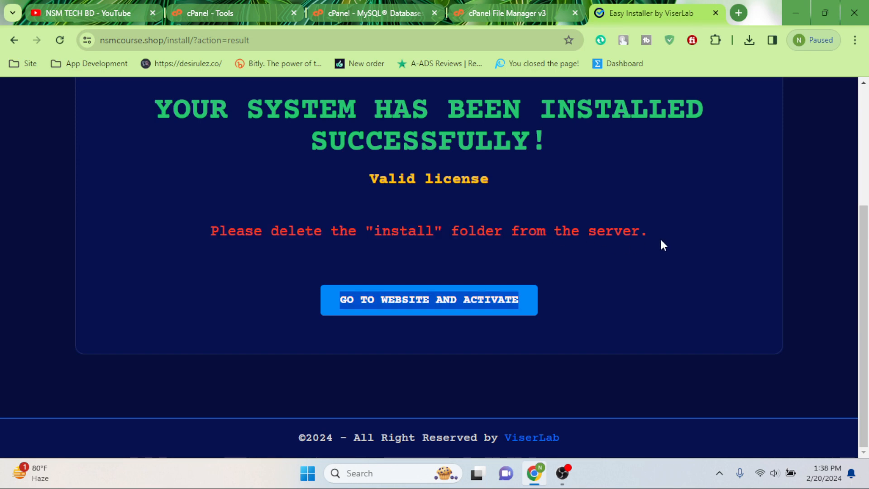
left_click(289, 236)
Step: Open the nsmcourse.shop folder, delete its install folder with confirmation, and return to the installer
left_click(502, 12)
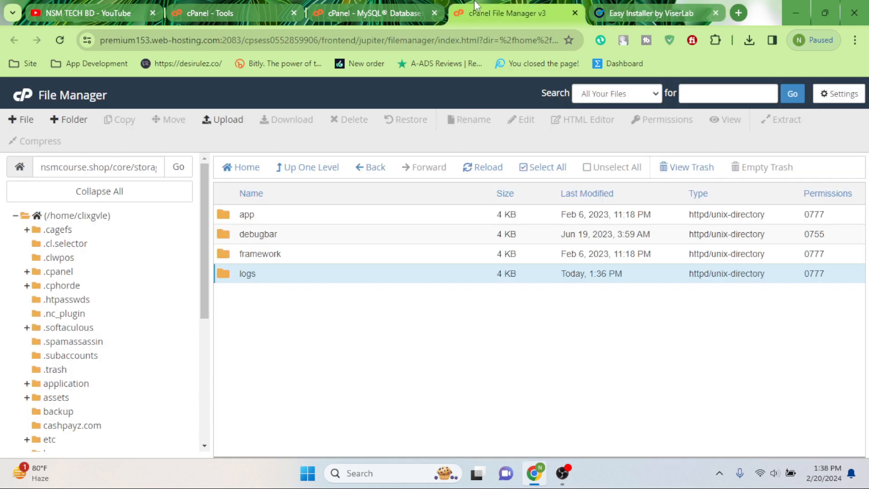
left_click(333, 6)
left_click(498, 7)
left_click(309, 168)
scroll(90, 362, "down", 3)
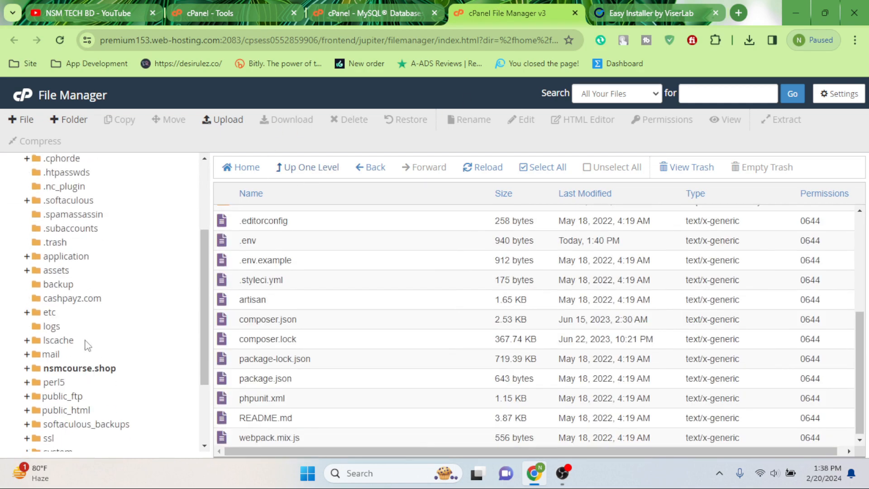
left_click(80, 369)
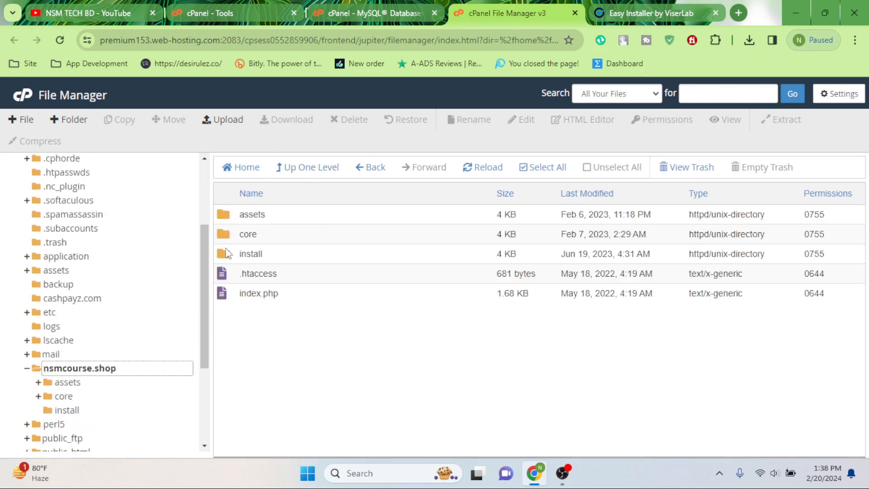
left_click(239, 257)
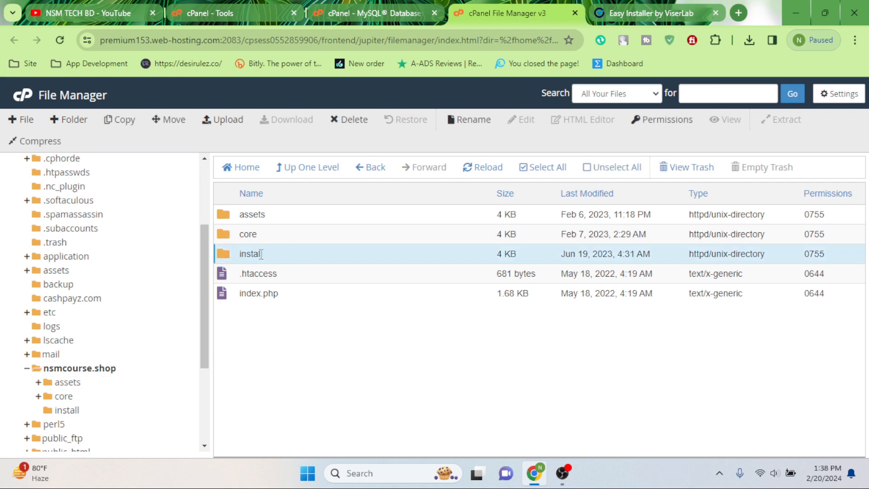
left_click(349, 119)
left_click(538, 309)
left_click(603, 9)
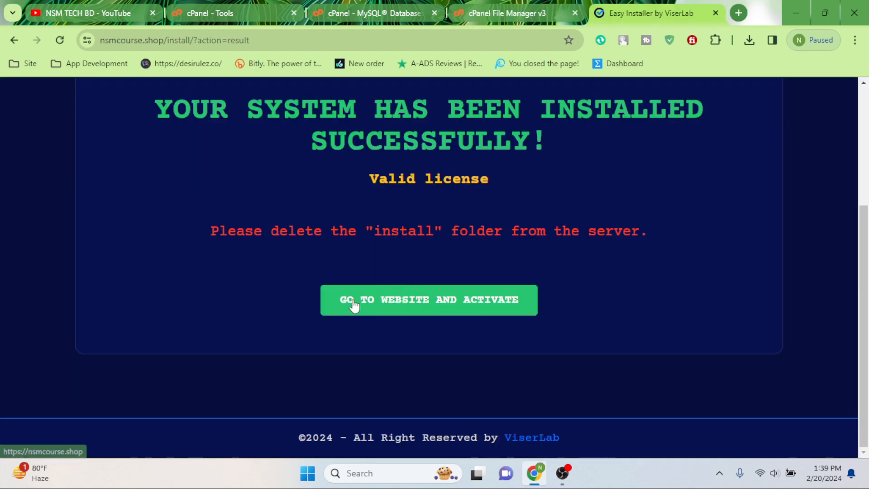
Step: Open the newly installed PTCLab website and load its /admin login page
left_click(443, 308)
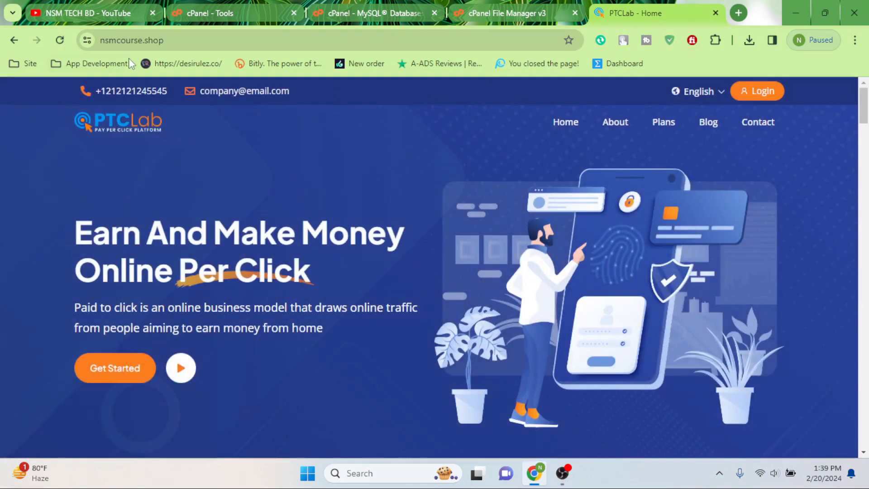
left_click(218, 40)
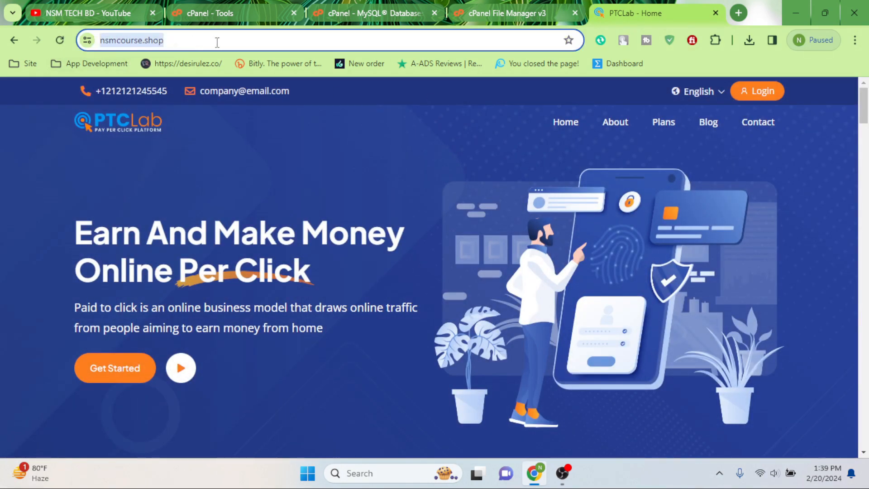
left_click(217, 42)
type("//")
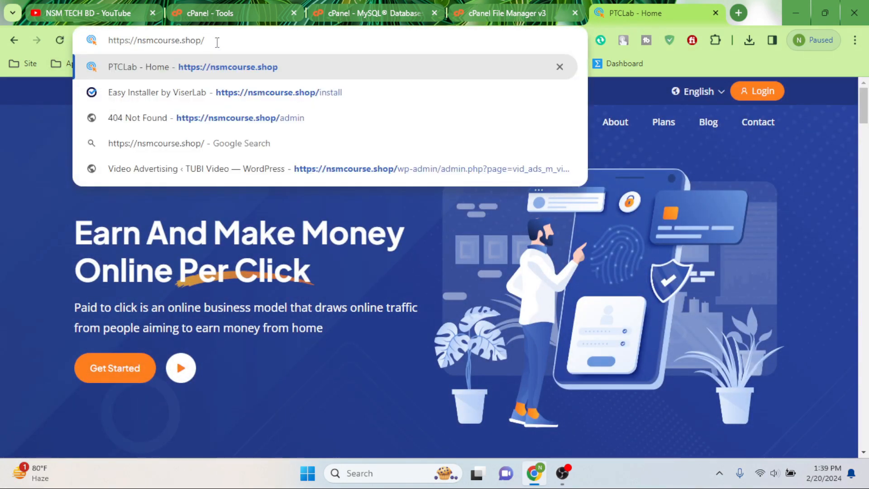
type("admin")
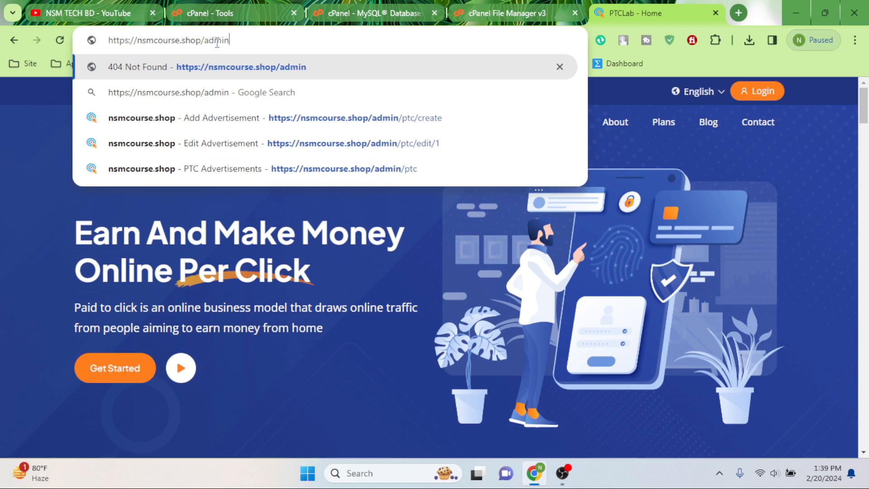
key("Return")
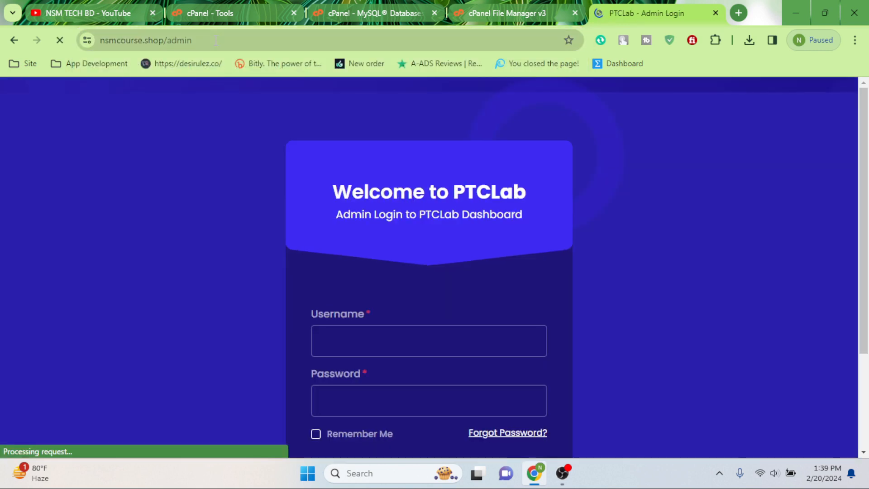
Step: Enter username admin and the admin password, and tick Remember Me
double_click(410, 343)
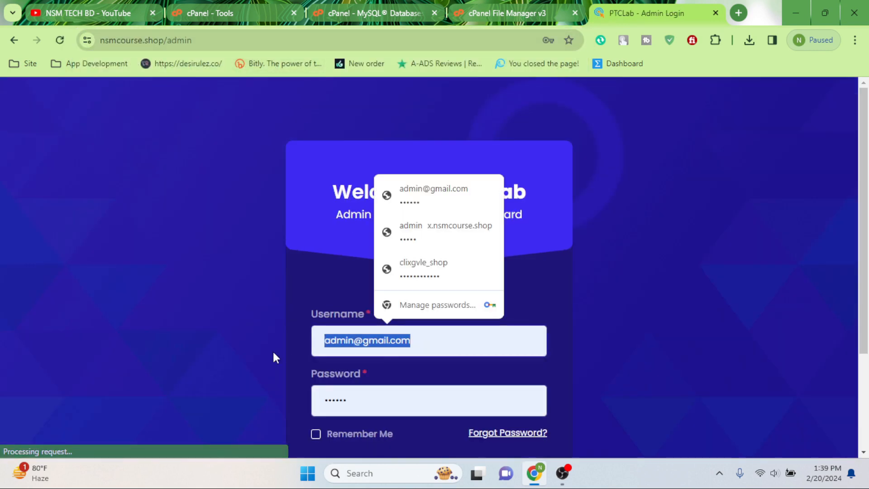
key("BackSpace")
type("admin")
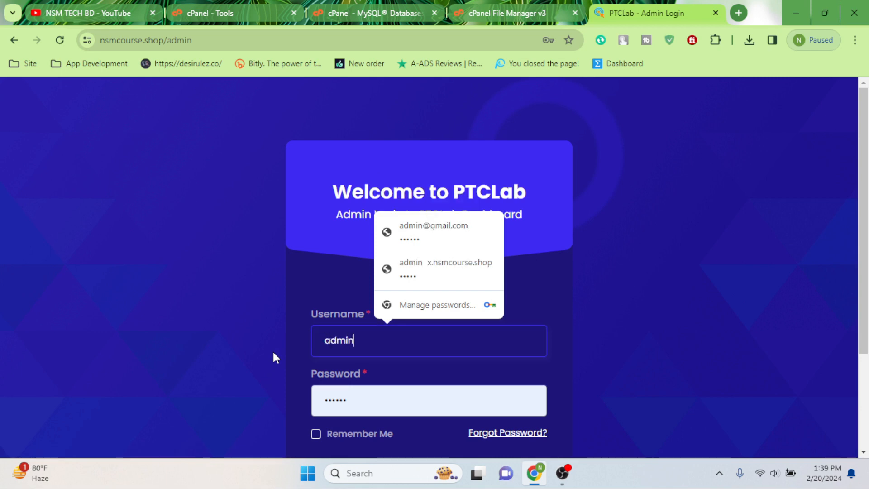
key("Tab")
key("BackSpace")
type("admin")
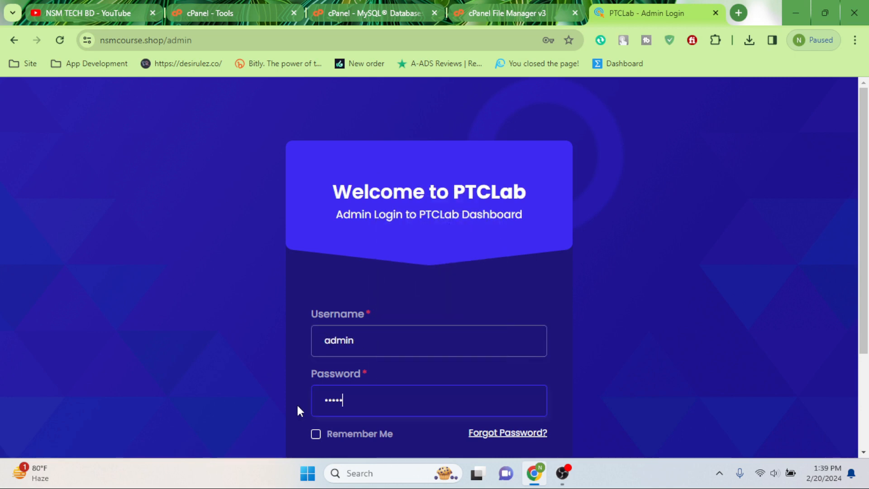
scroll(413, 321, "down", 3)
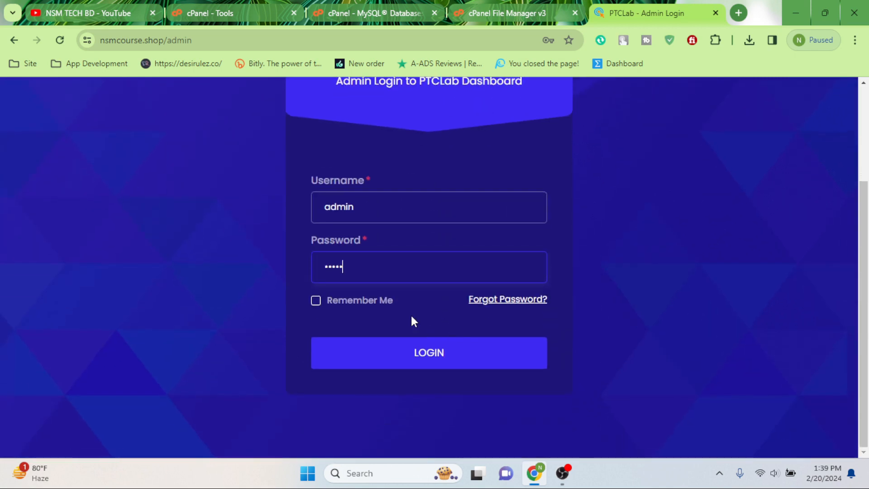
left_click(315, 301)
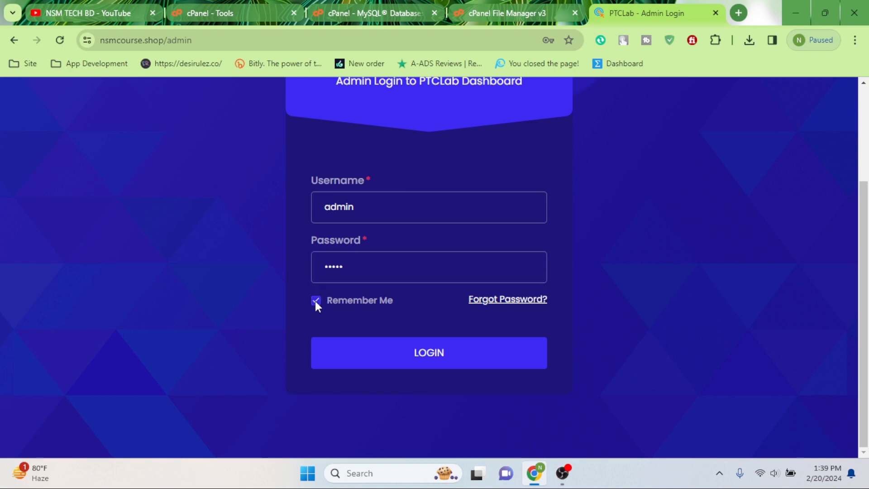
Step: Log in to the admin dashboard and go to Frontend Manager's Manage Templates
left_click(429, 362)
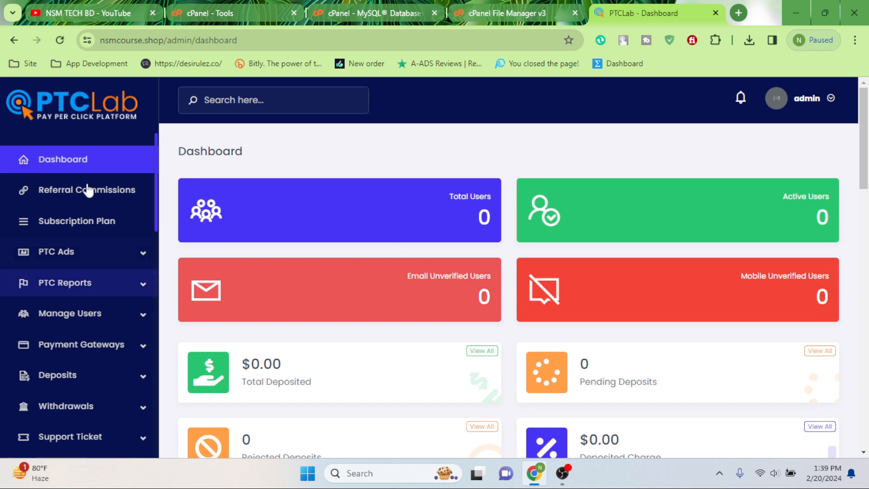
scroll(82, 308, "down", 7)
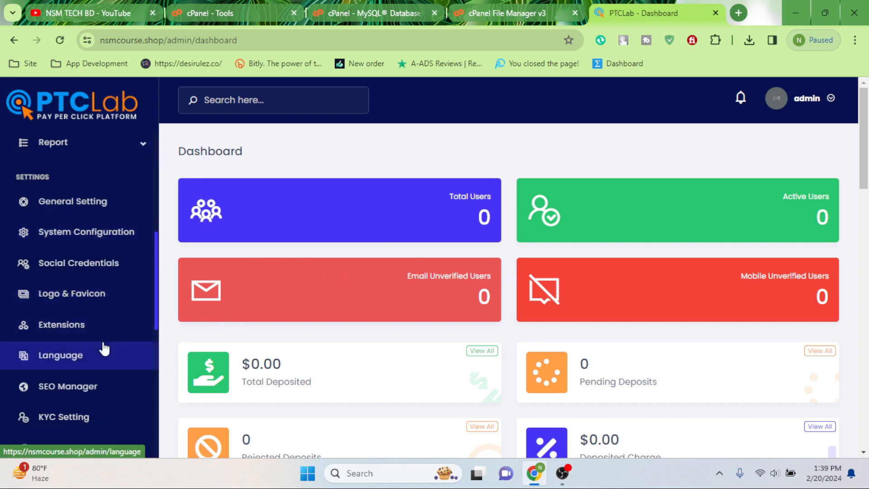
scroll(105, 349, "down", 4)
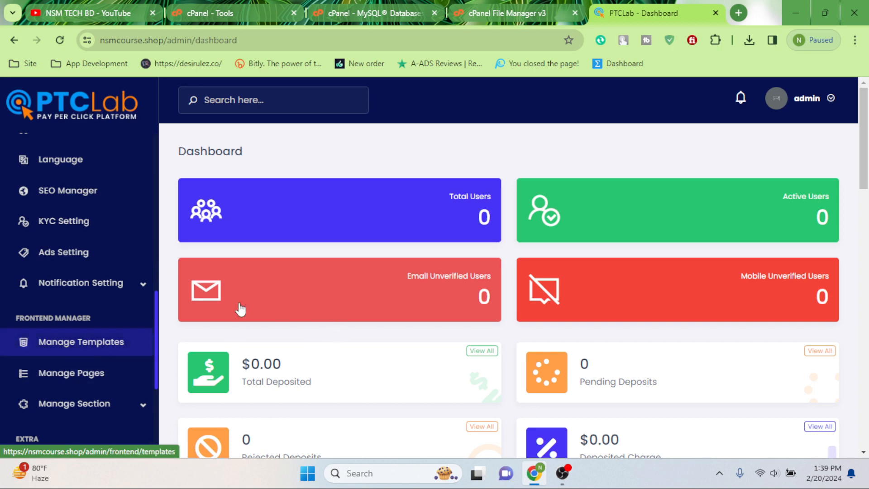
left_click(58, 349)
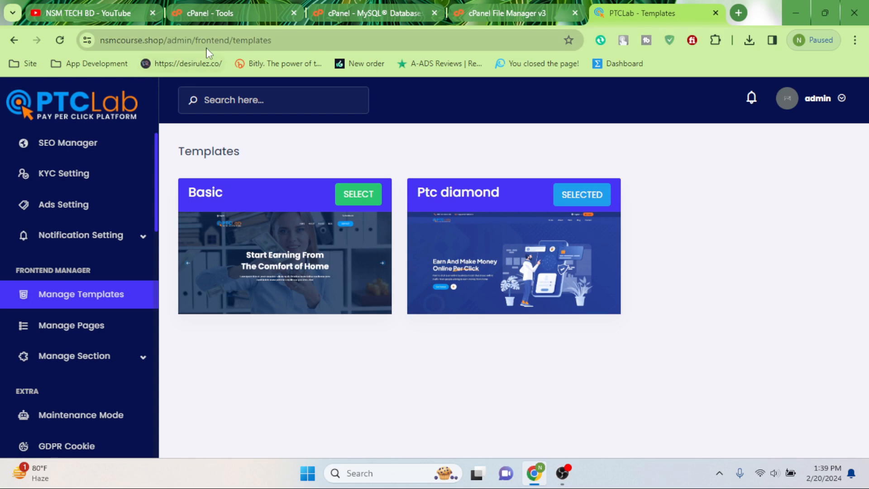
Step: Copy the site's base address and load the public homepage in a new tab
left_click_drag(169, 42, 100, 41)
right_click(131, 40)
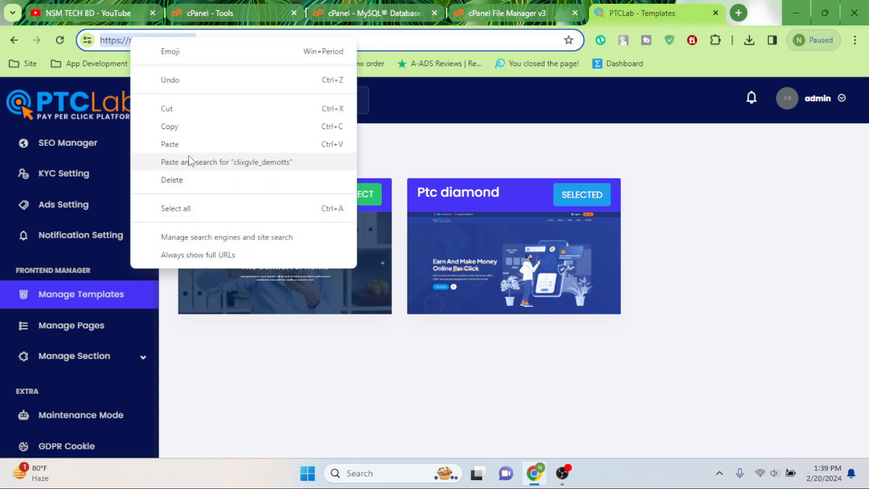
left_click(174, 131)
left_click(739, 13)
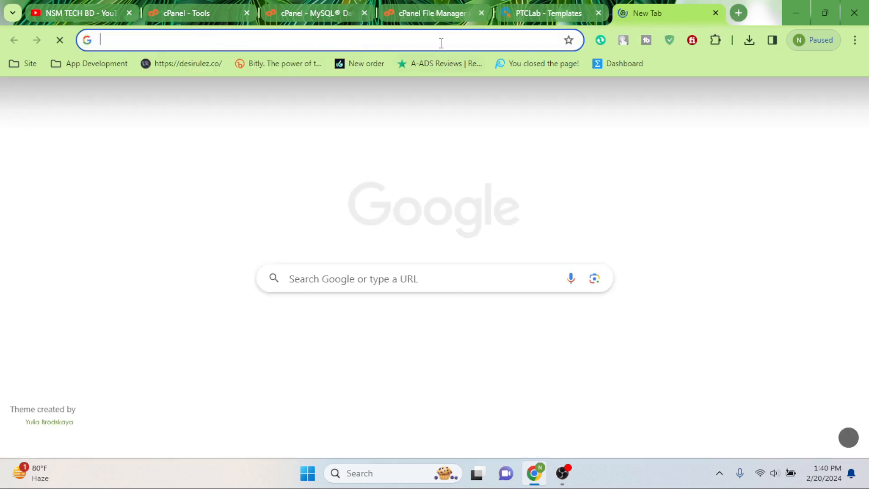
right_click(440, 41)
left_click(490, 167)
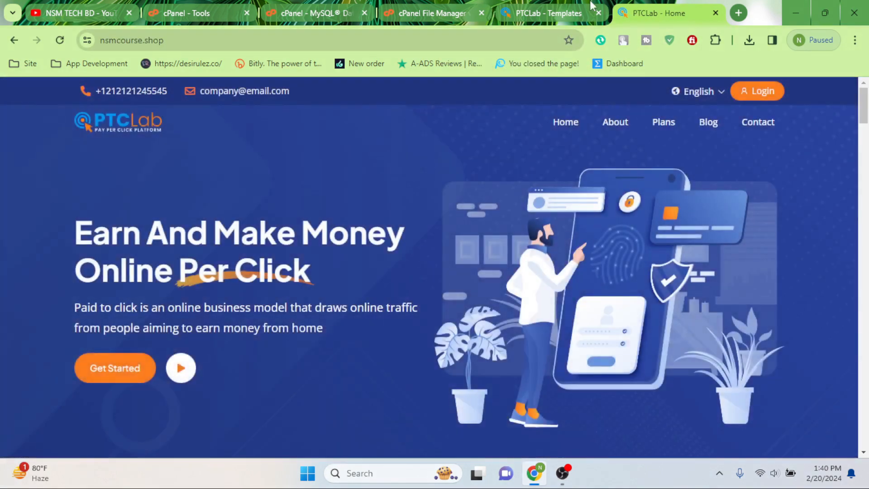
Step: Select the Basic template and reload the homepage to preview it
left_click(557, 10)
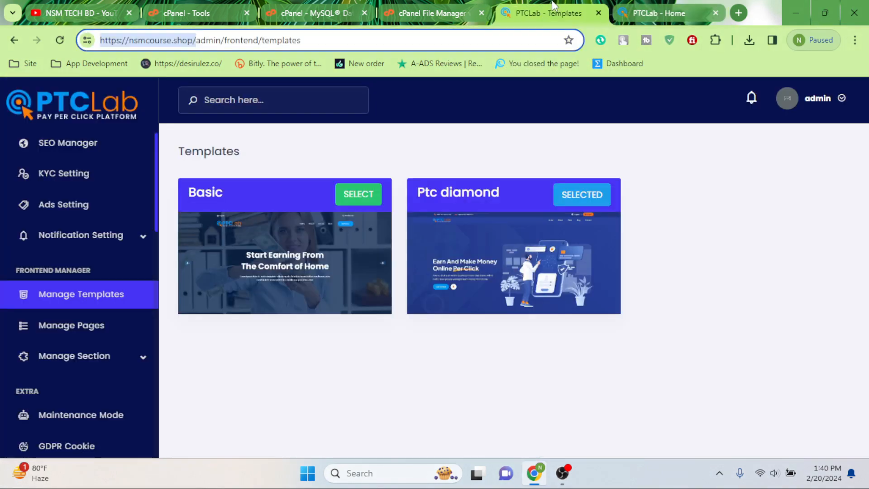
left_click(349, 196)
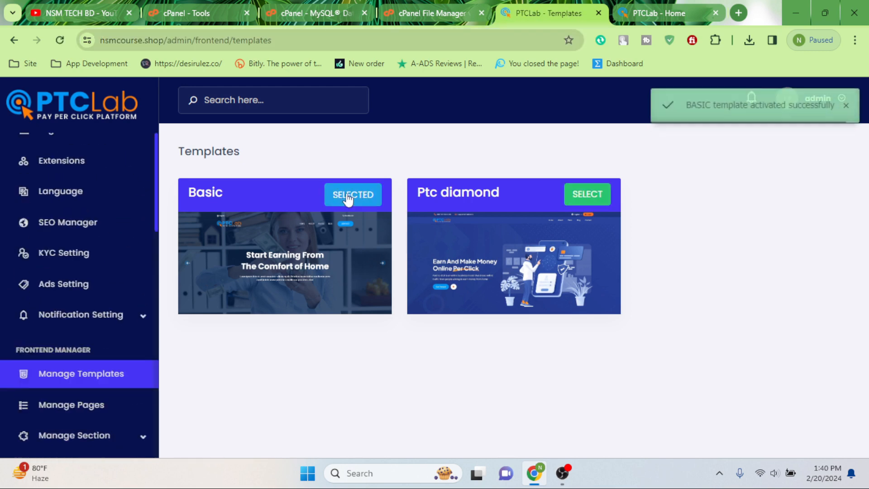
left_click(665, 13)
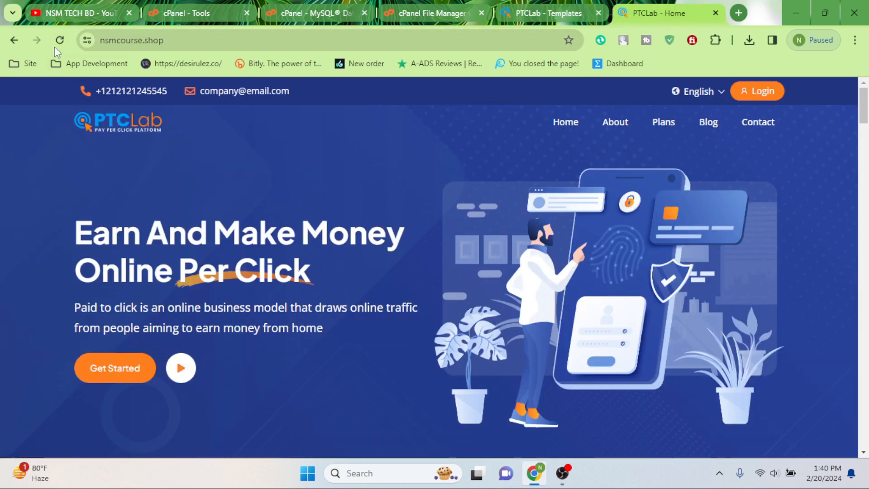
left_click(59, 40)
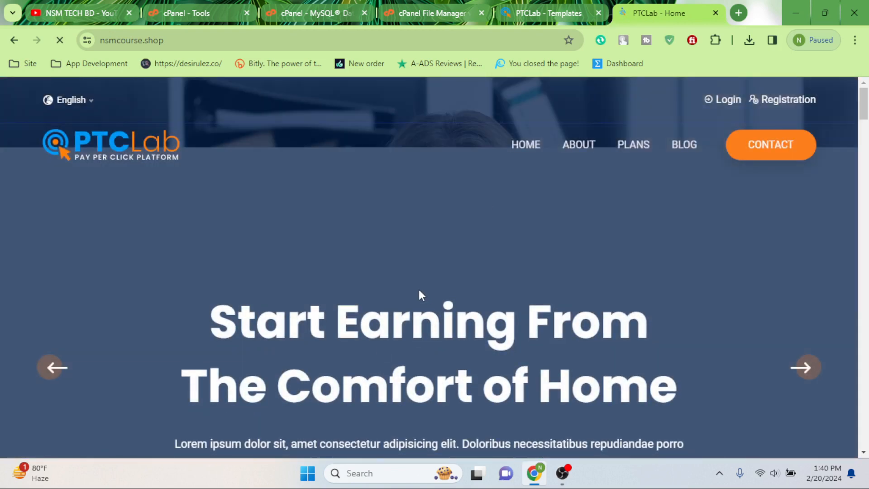
Step: Reselect Ptc diamond as the template and reload the homepage to confirm its design
left_click(544, 13)
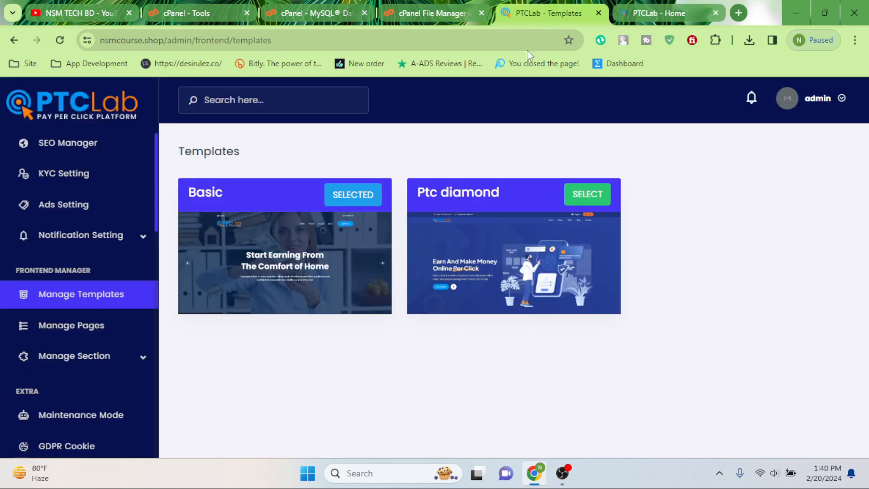
left_click(577, 196)
left_click(659, 13)
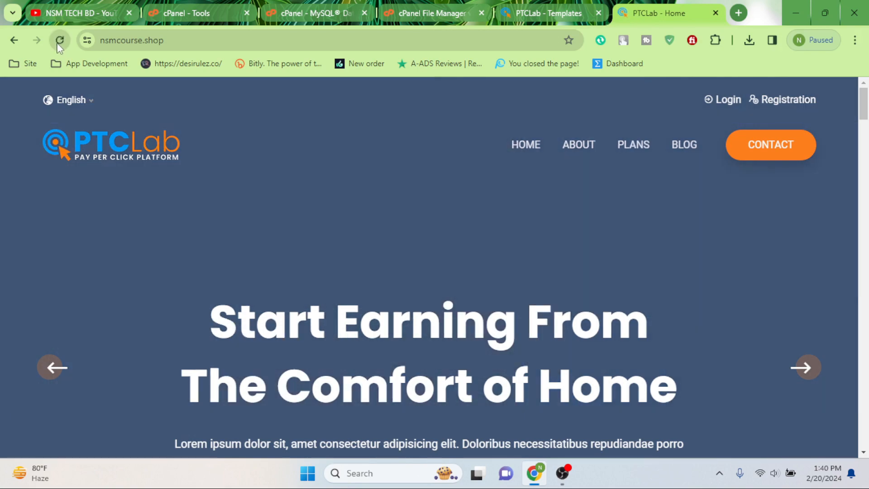
left_click(58, 43)
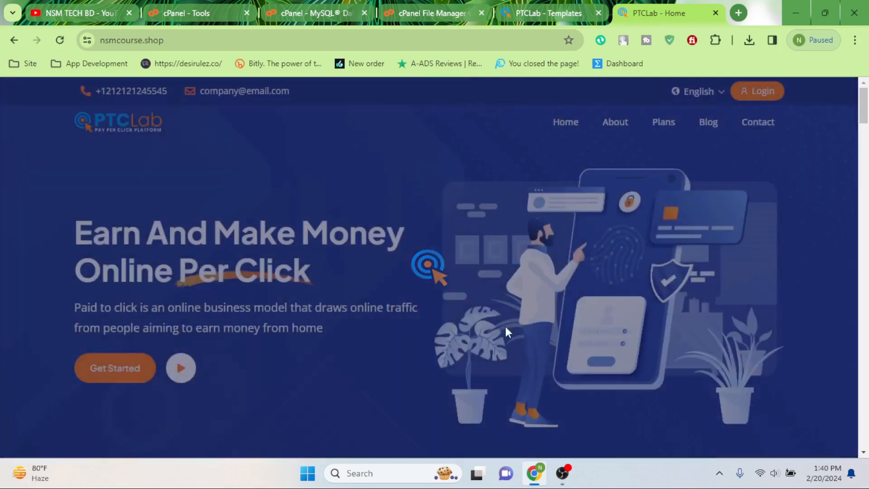
scroll(375, 267, "down", 20)
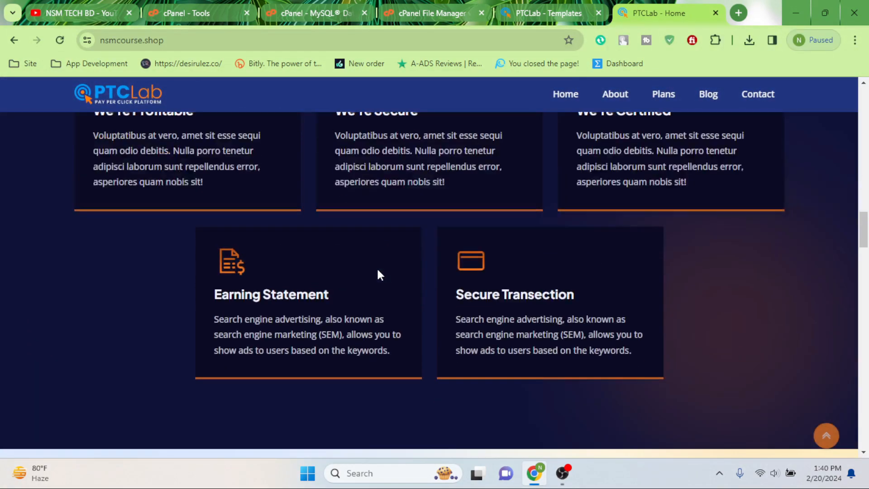
scroll(379, 274, "down", 10)
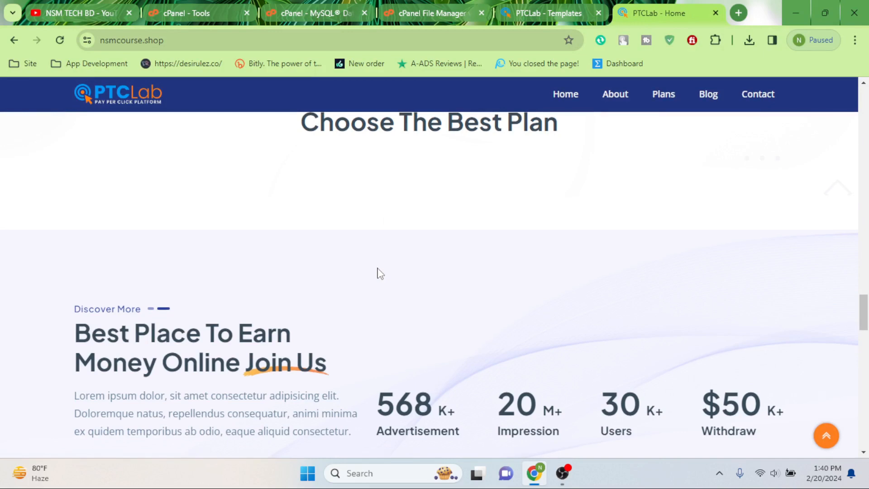
left_click(548, 9)
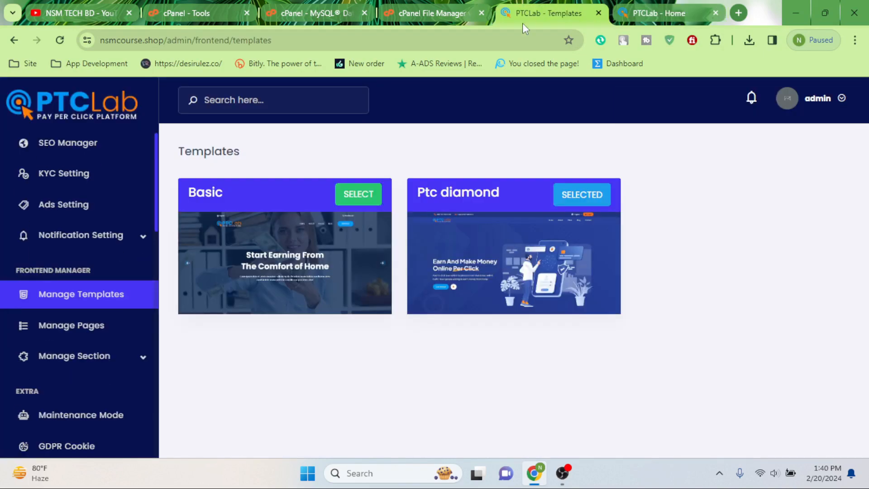
scroll(134, 386, "up", 10)
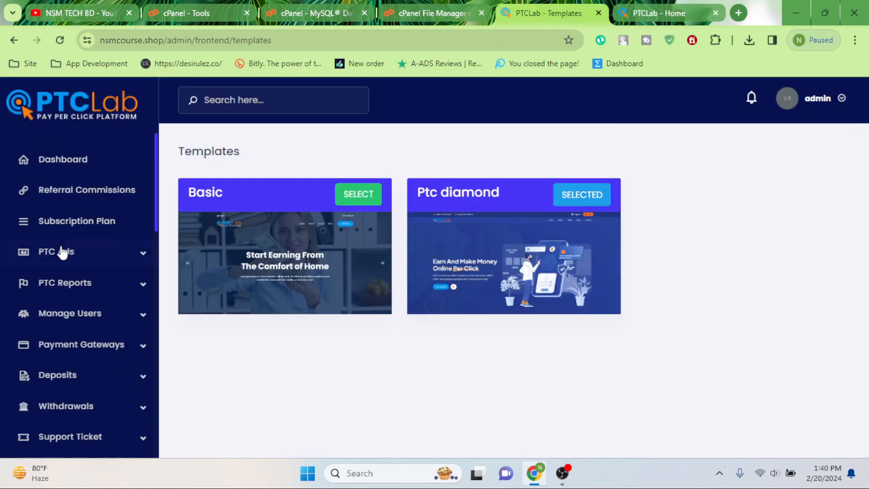
Step: In Referral Commissions, generate 6 Deposit Commission level fields
left_click(69, 169)
scroll(529, 248, "down", 12)
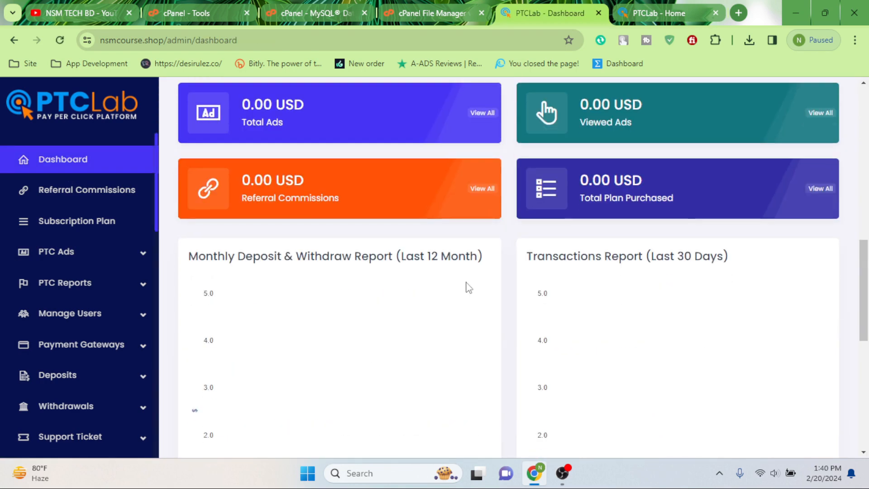
left_click(39, 195)
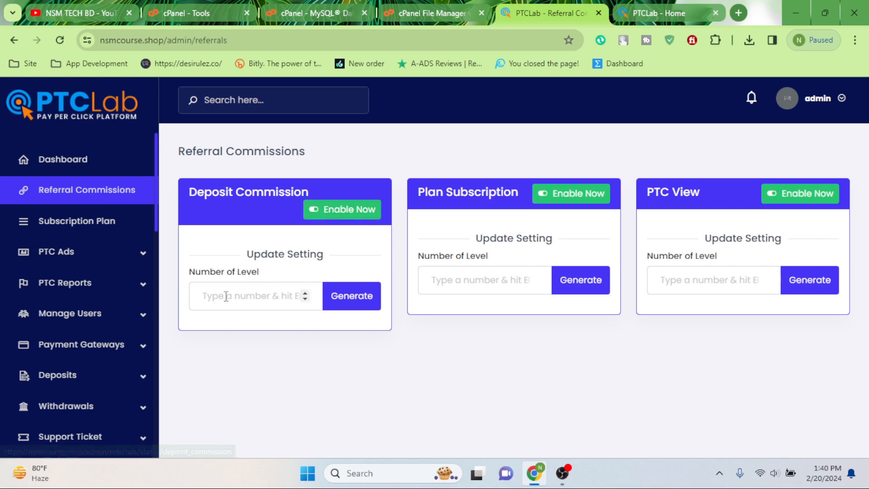
left_click(222, 294)
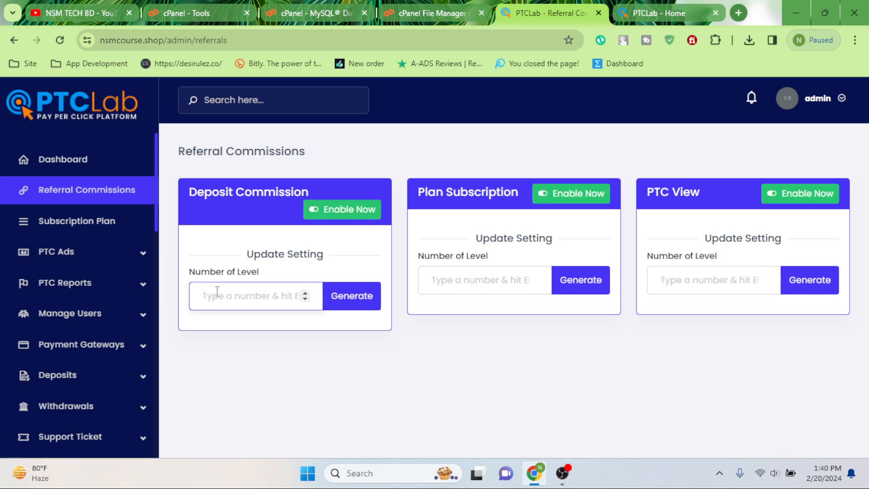
type("6")
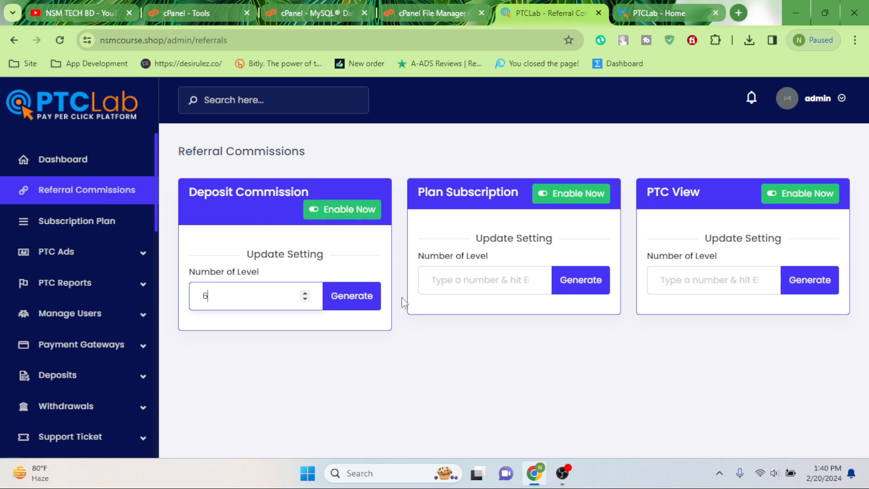
left_click(351, 295)
scroll(253, 219, "down", 4)
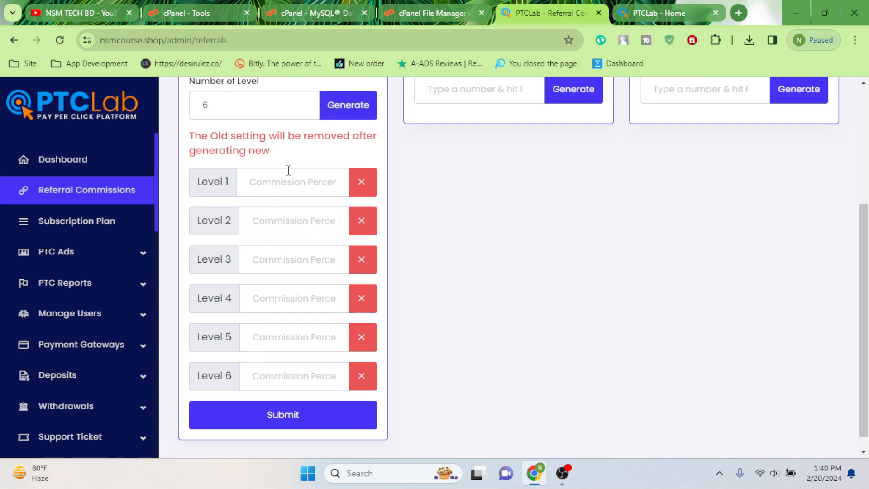
Step: Fill deposit levels 1–6 with 1, 2, 3, 4, 5 and 6 percent and submit
left_click(277, 180)
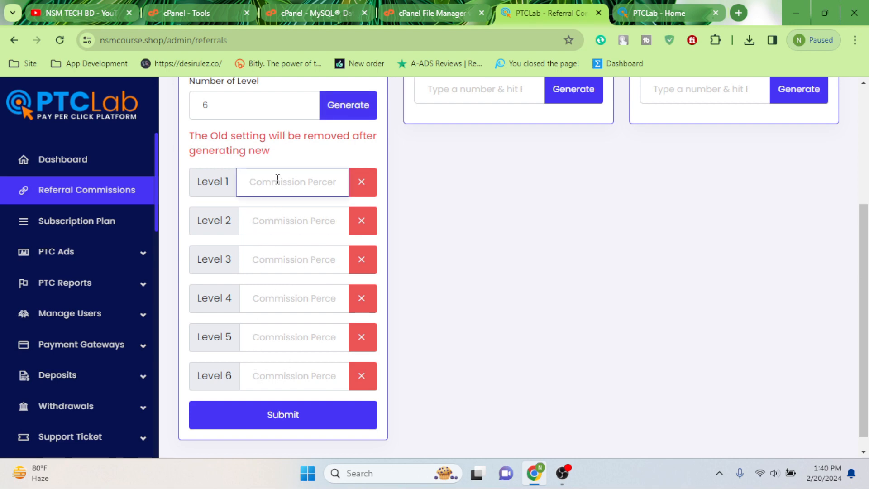
type("1")
key("Tab")
type("2\t3\t4\t")
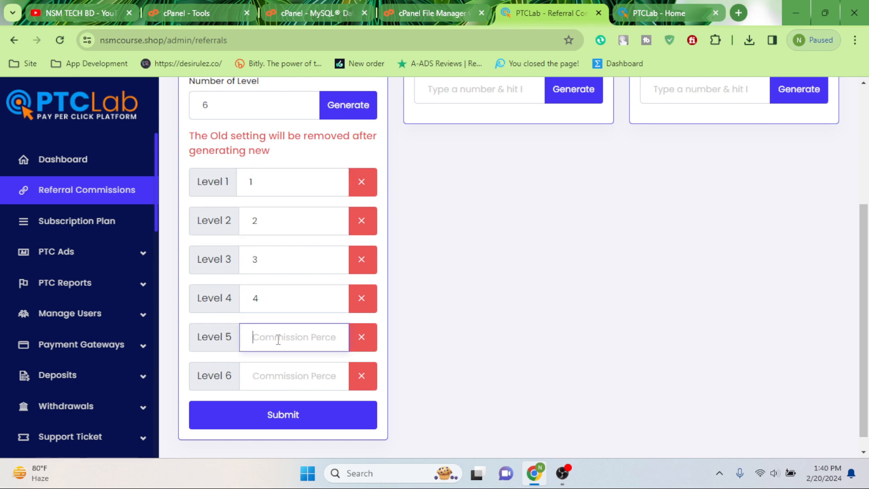
type("5")
left_click(278, 381)
type("6")
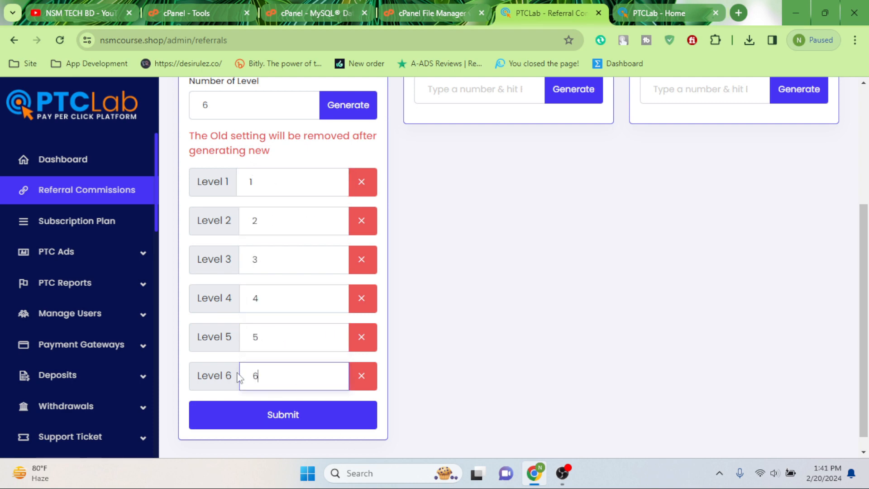
left_click(270, 422)
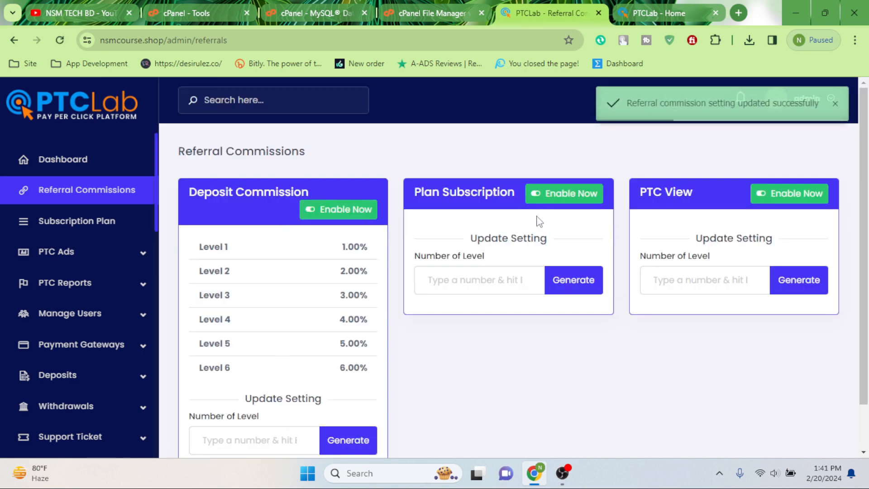
Step: Toggle Plan Subscription commission on, then back off
left_click(564, 195)
left_click(479, 278)
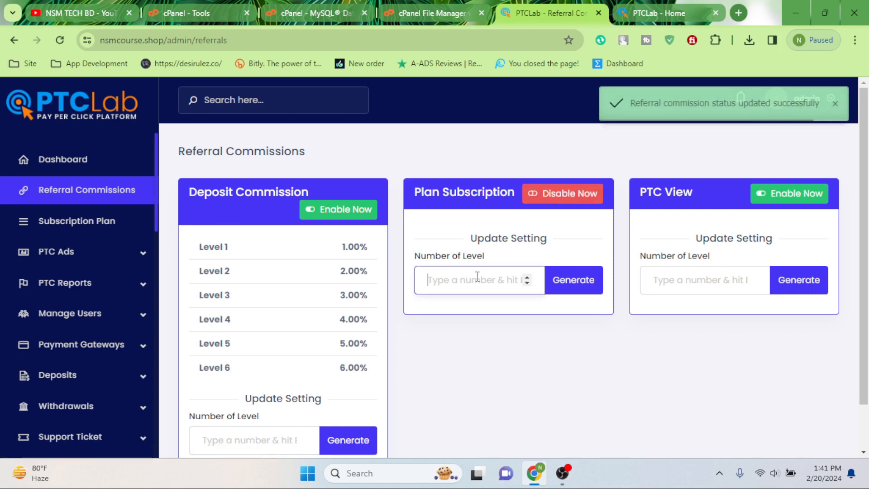
left_click(572, 195)
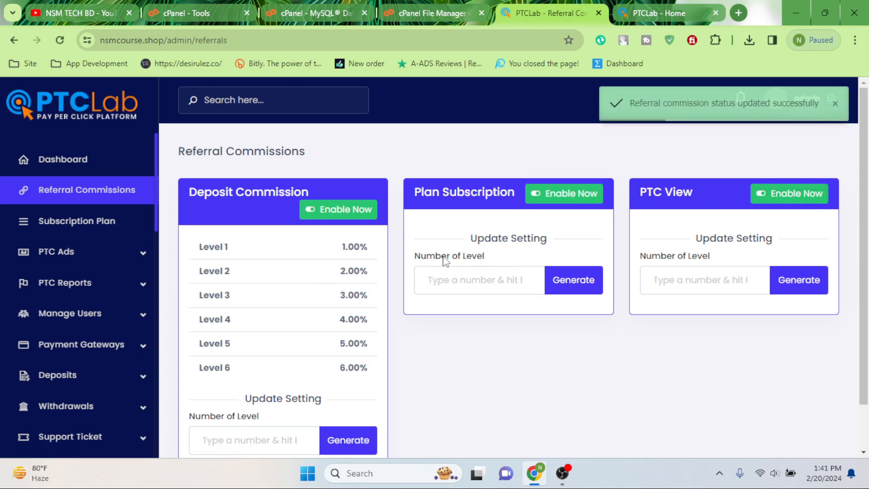
Step: Add a new subscription plan named demo with tagline uguyegg and price 100 USD
left_click(77, 221)
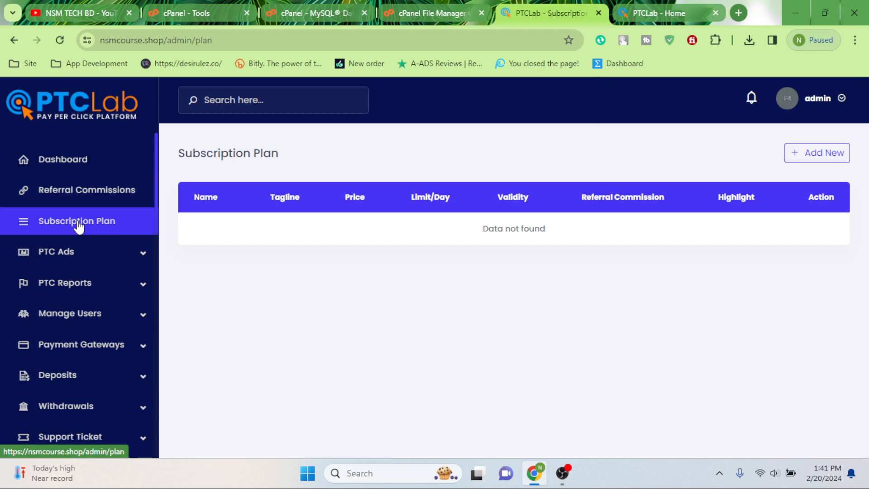
left_click(815, 154)
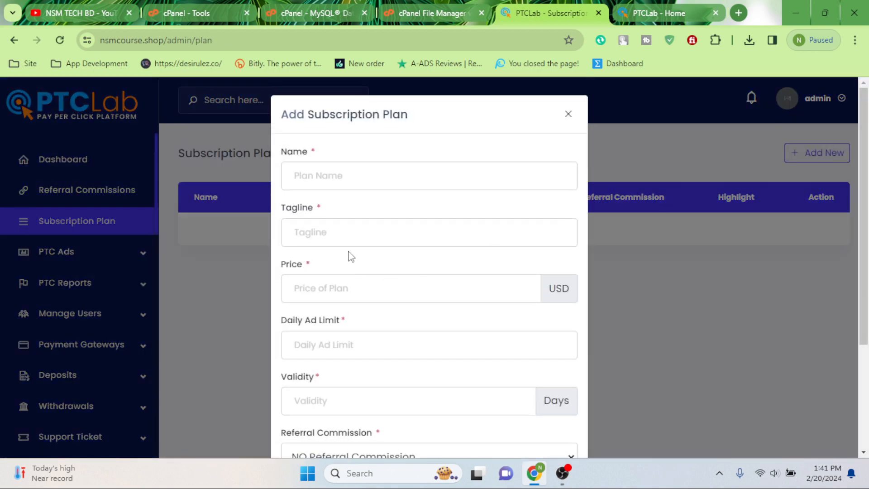
left_click(322, 175)
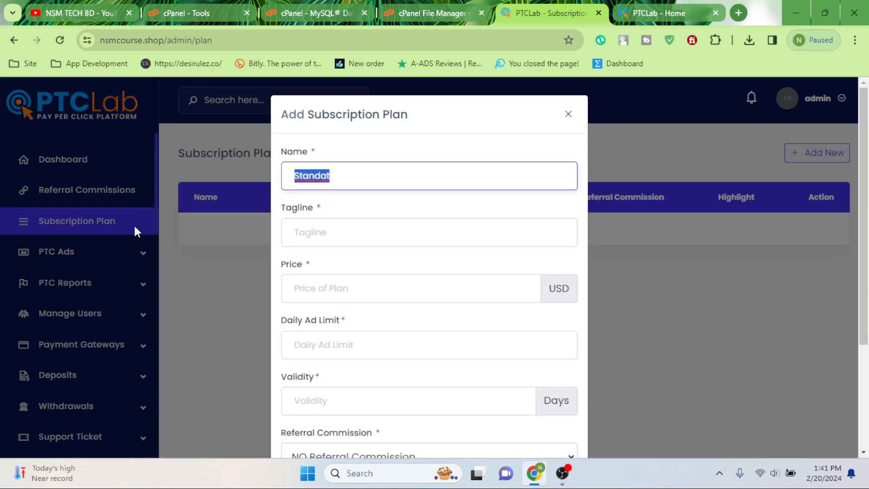
key("BackSpace")
type("demo")
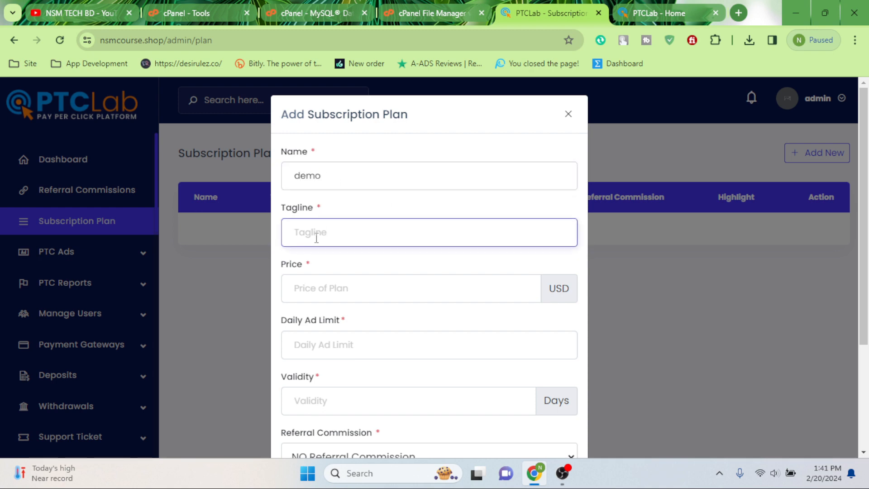
type("uguyegg")
left_click(322, 291)
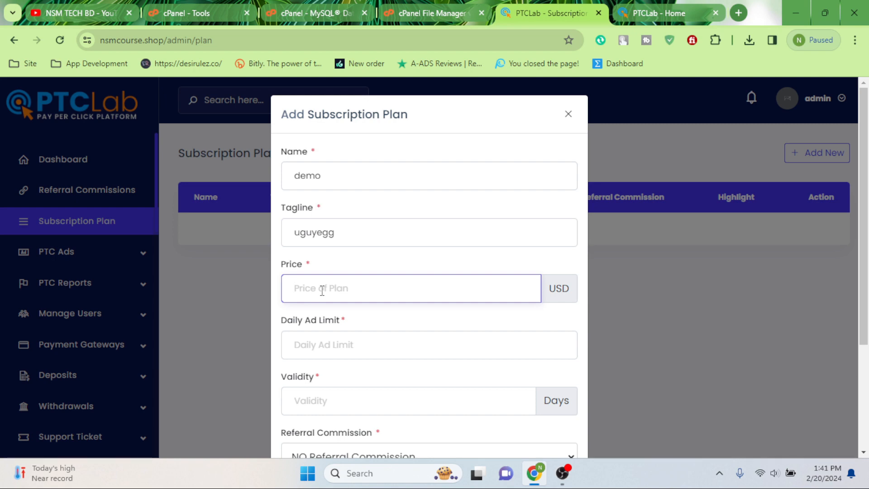
type("100")
Step: Set 10 daily ads, 30-day validity, up to 6 referral levels, enable Highlight, and submit
scroll(379, 310, "down", 3)
left_click(345, 190)
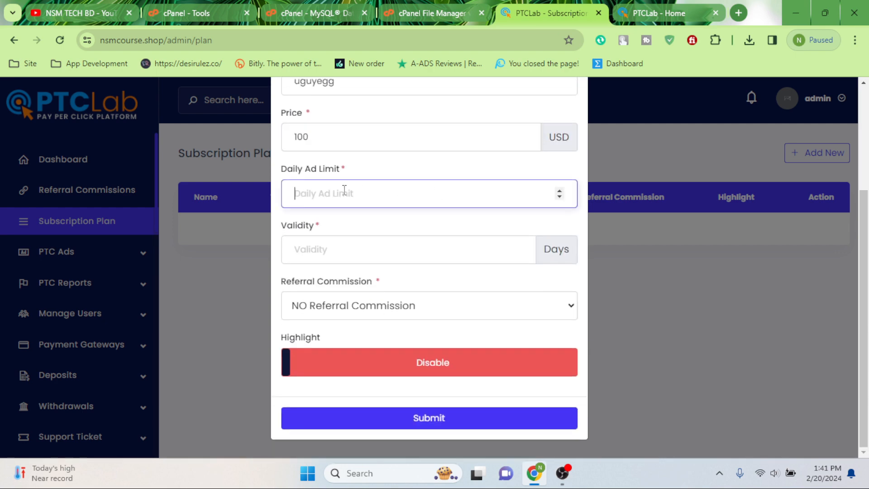
type("10")
left_click(326, 254)
type("30")
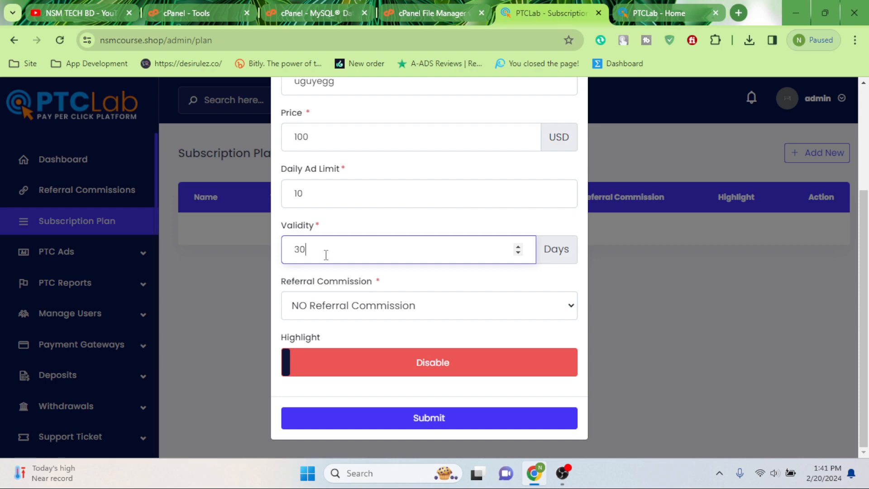
left_click(380, 321)
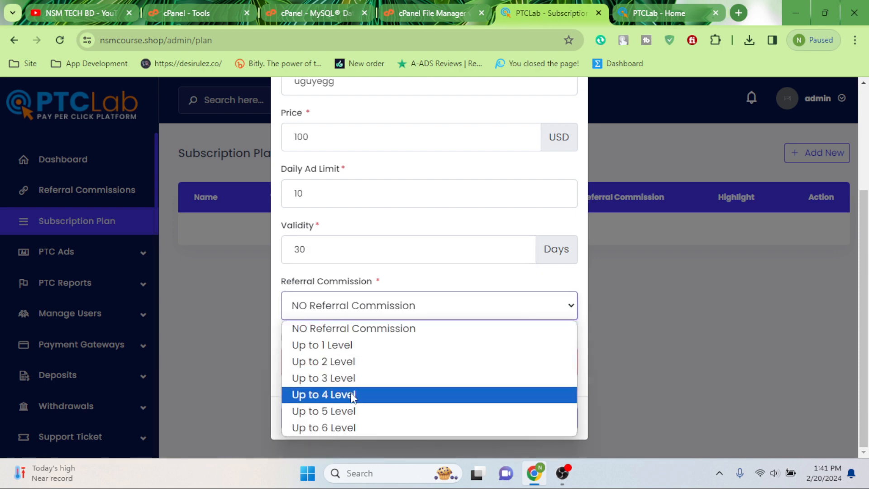
left_click(344, 428)
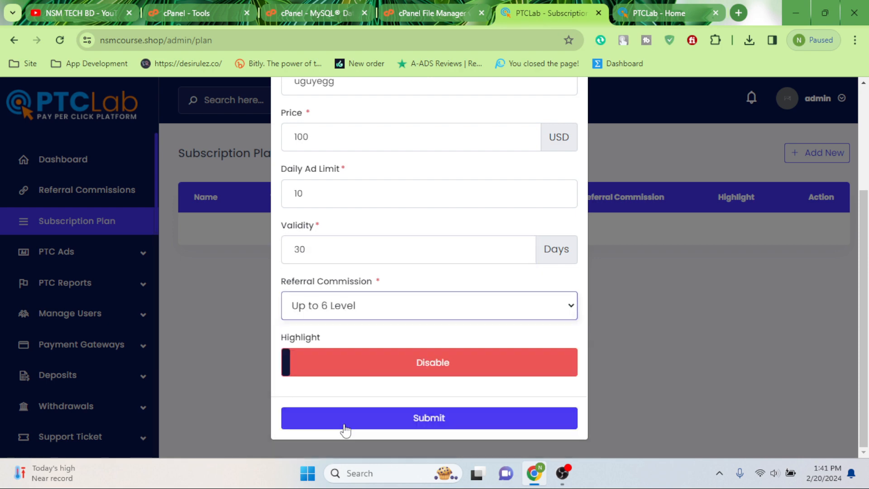
left_click(421, 362)
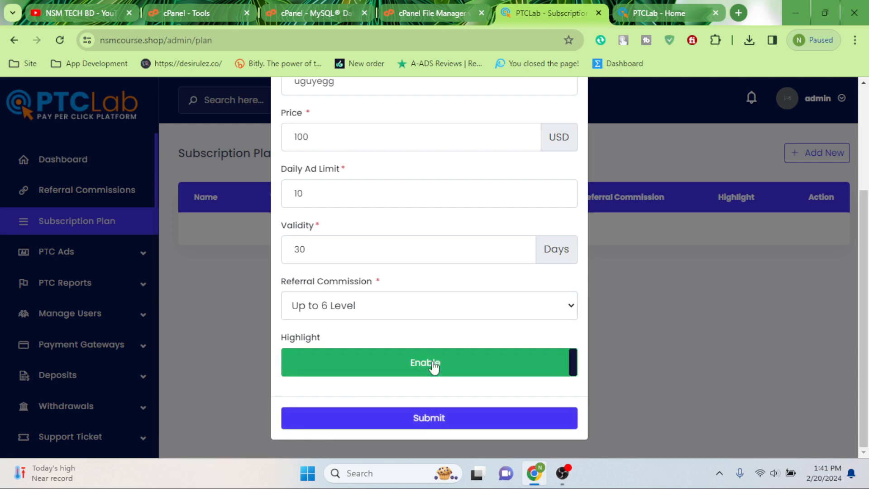
left_click(419, 420)
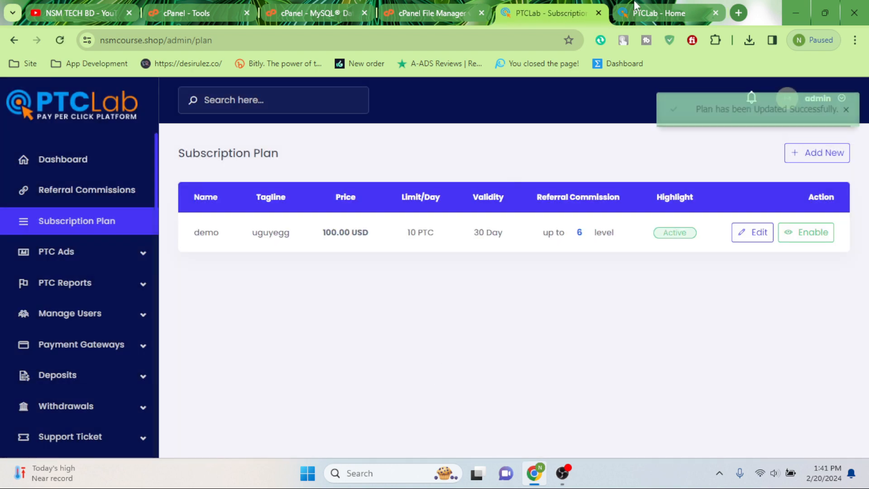
left_click(636, 9)
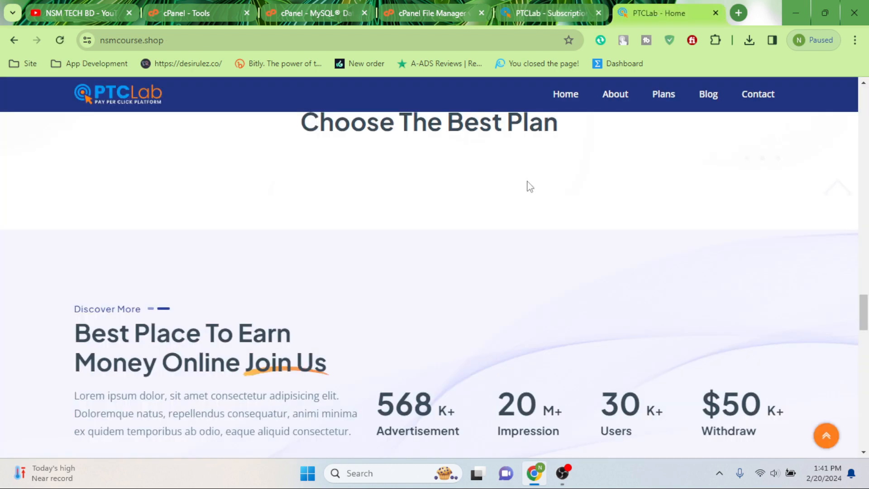
Step: Reload the public homepage and scroll through it looking for the new plan
scroll(150, 213, "up", 8)
left_click(60, 40)
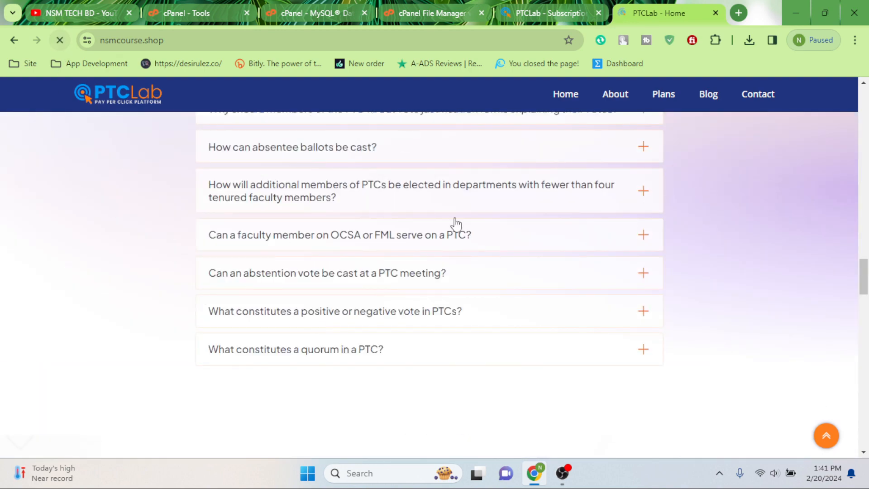
scroll(422, 300, "up", 15)
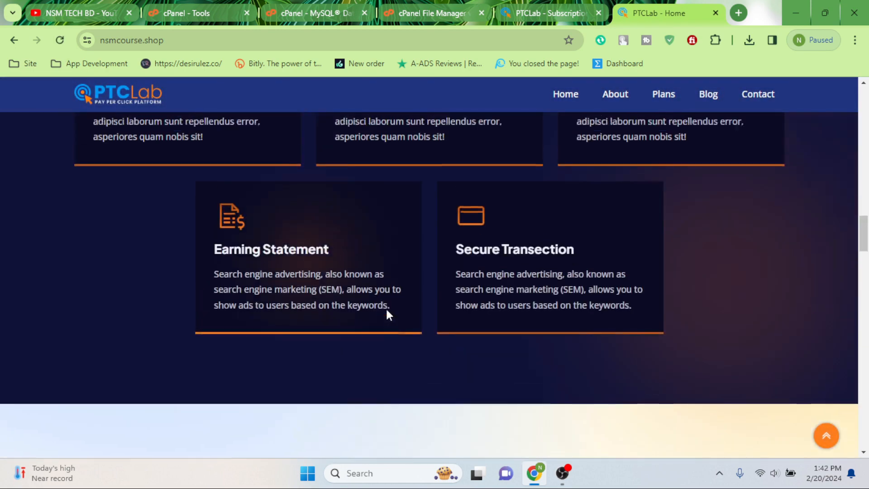
scroll(413, 307, "up", 4)
scroll(413, 307, "down", 20)
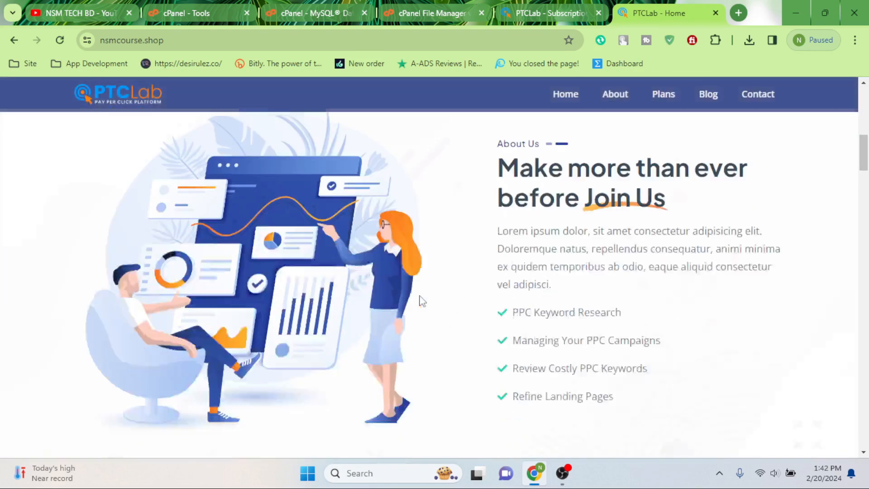
scroll(412, 302, "down", 10)
scroll(412, 303, "up", 9)
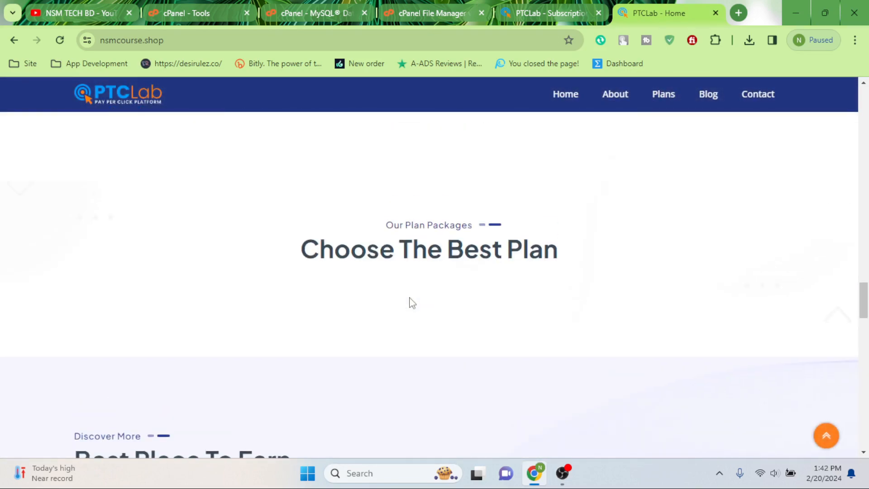
Step: Enable the demo plan in the admin plan list and confirm with Yes
left_click(552, 5)
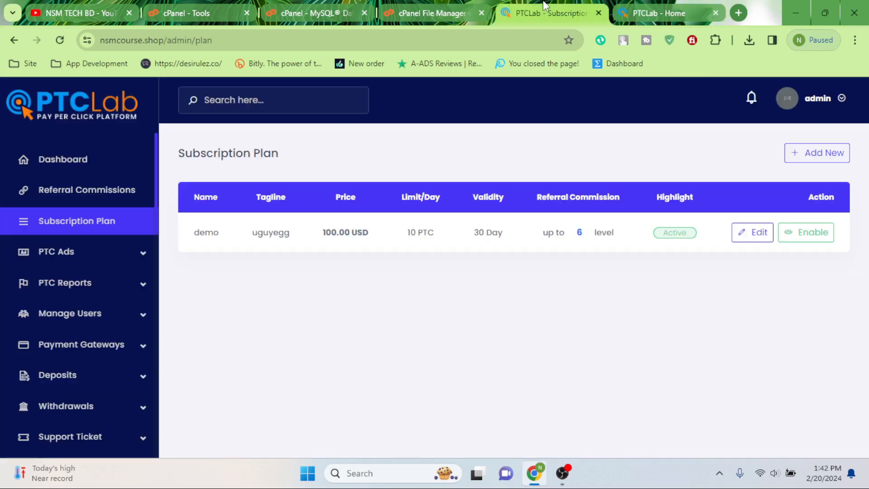
left_click(811, 233)
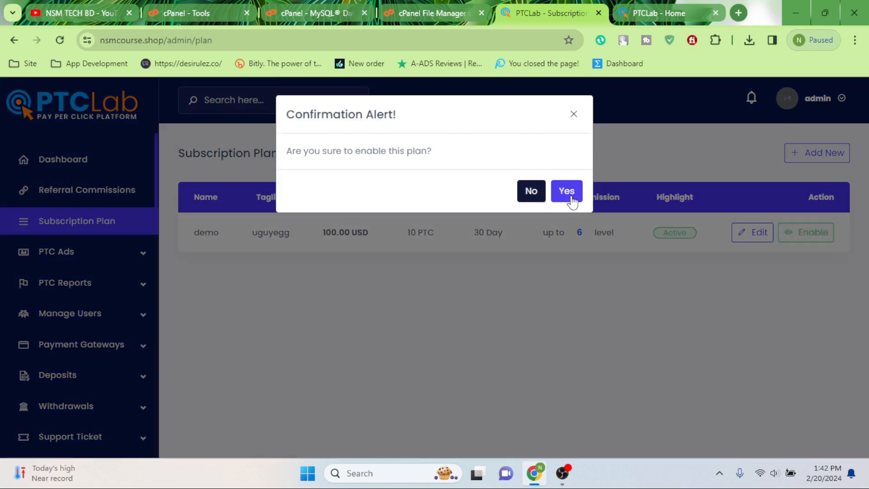
left_click(574, 202)
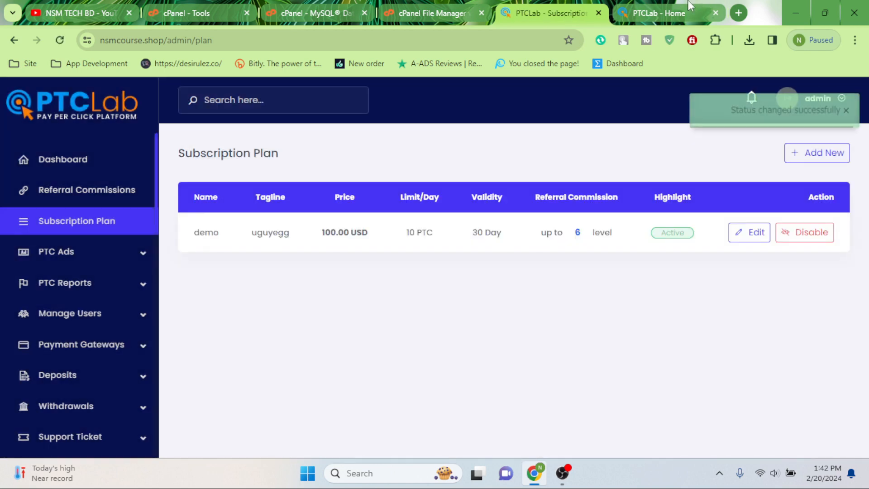
Step: Reload the homepage and highlight the demo card's name, tagline uguyegg and 100 USD price
left_click(663, 12)
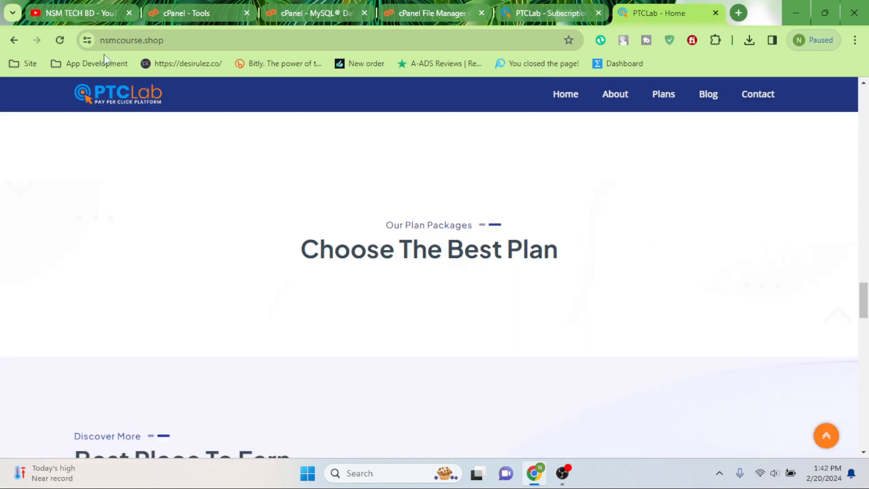
left_click(60, 41)
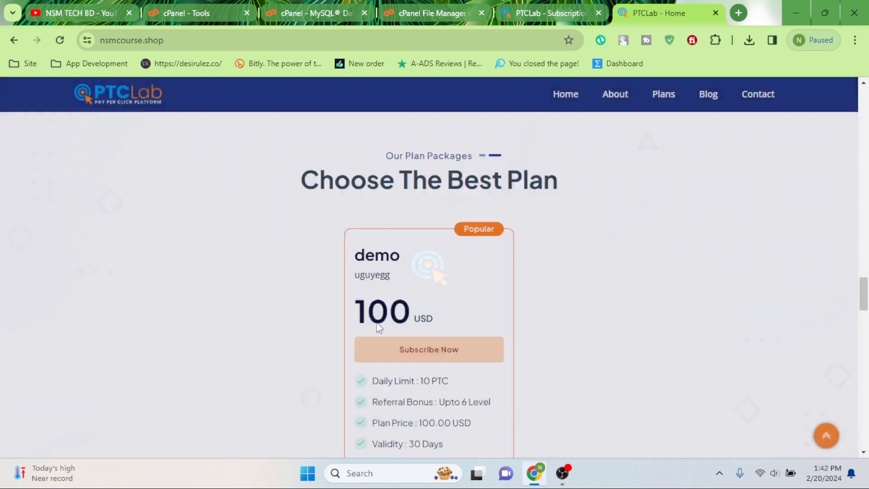
scroll(376, 331, "down", 1)
left_click_drag(354, 253, 458, 254)
left_click(410, 247)
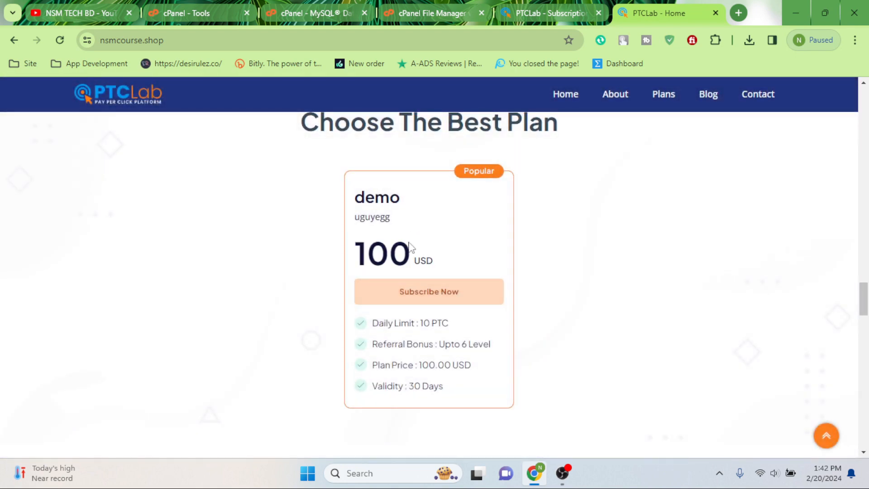
double_click(360, 201)
left_click_drag(356, 220, 408, 223)
left_click(398, 244)
left_click_drag(367, 255, 466, 268)
left_click(552, 12)
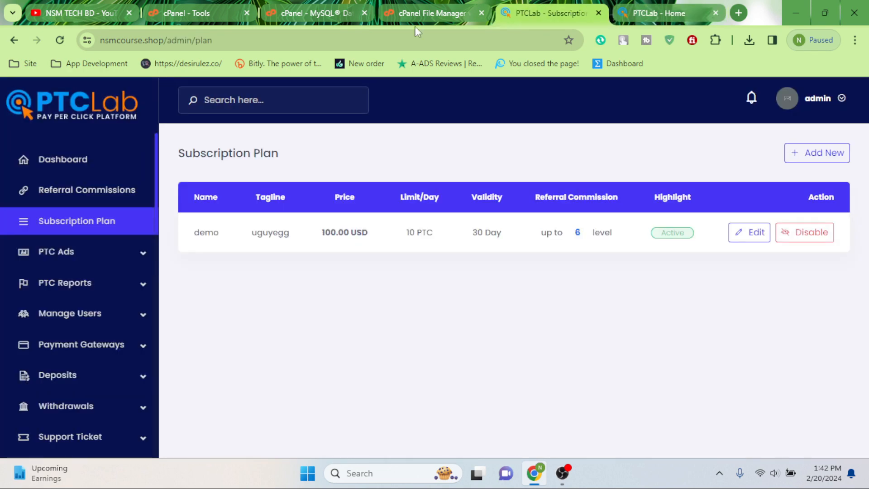
scroll(80, 399, "down", 10)
scroll(99, 317, "up", 4)
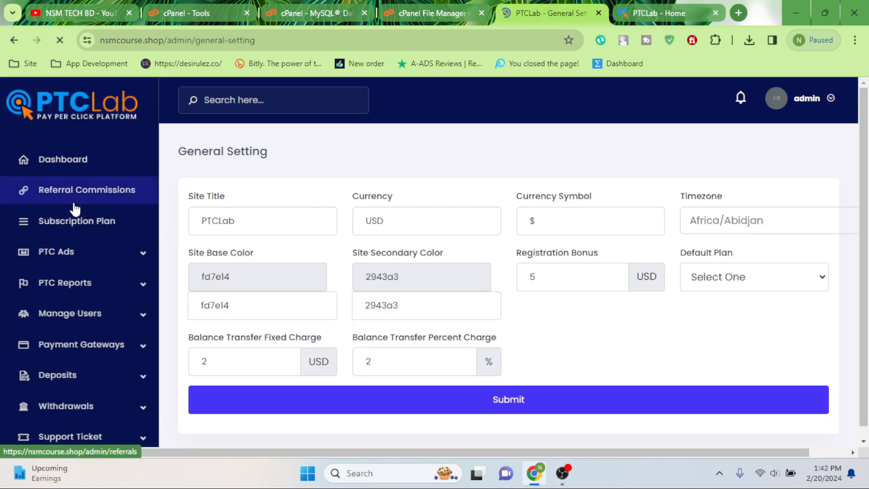
Step: Clear the USD currency code and paste the taka sign ৳, found via web search, as currency symbol
left_click_drag(401, 222, 370, 224)
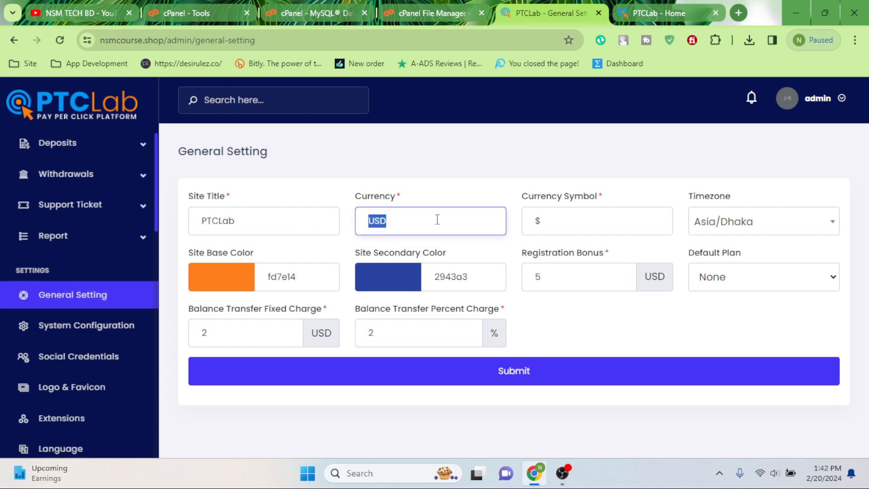
key("BackSpace")
key("Tab")
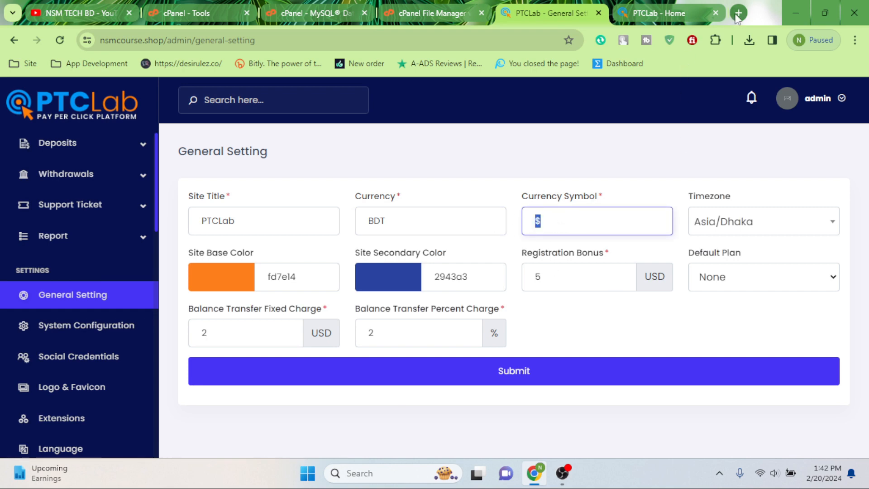
key("ctrl+t")
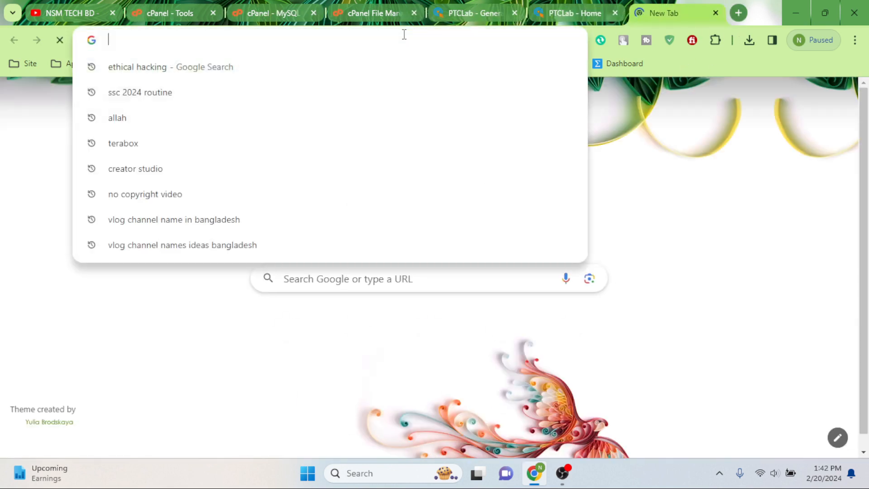
type("taka")
key("Return")
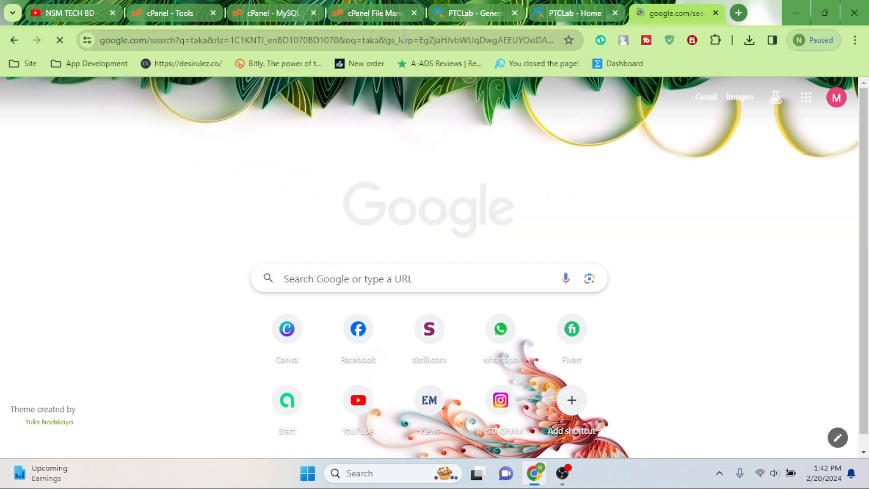
left_click_drag(195, 258, 204, 258)
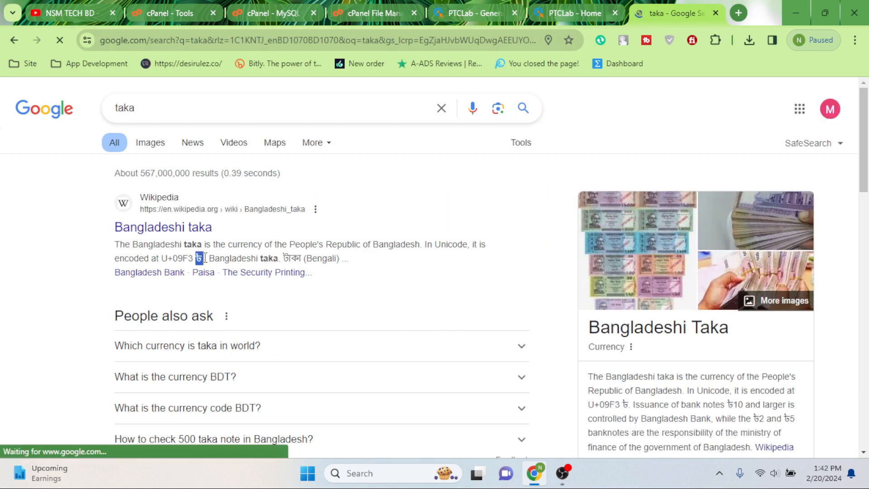
right_click(200, 257)
left_click(258, 82)
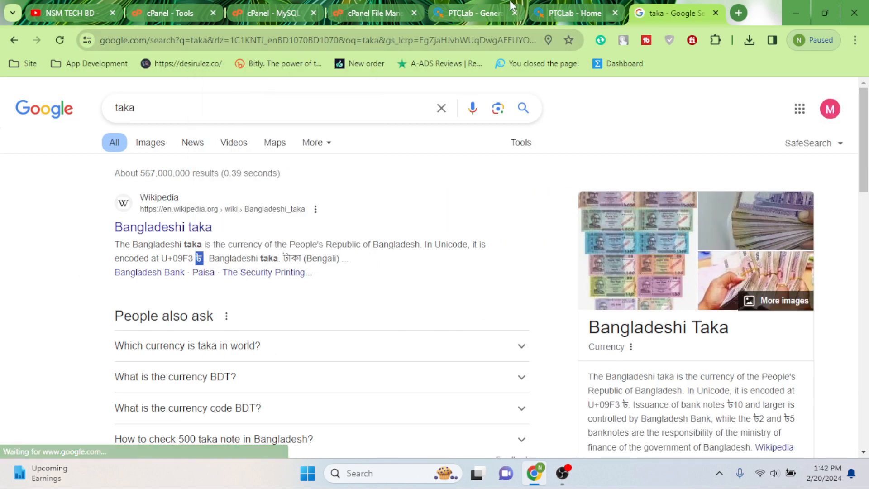
left_click(471, 13)
right_click(550, 229)
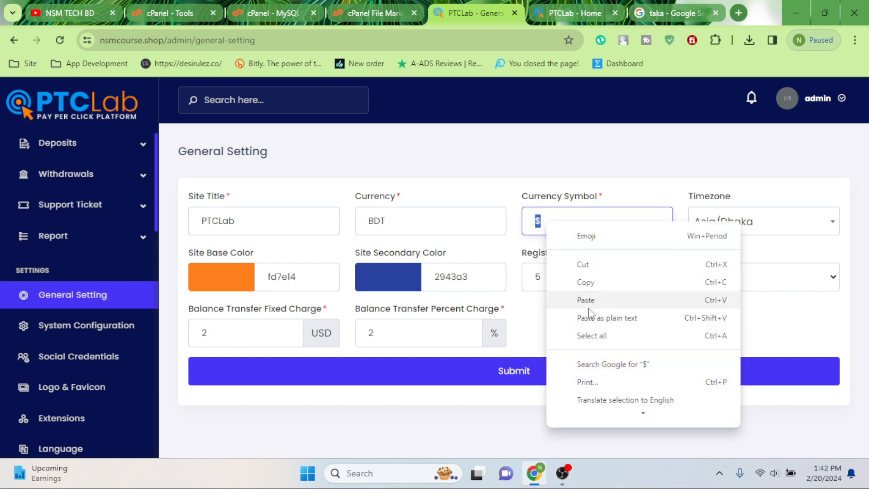
left_click(589, 301)
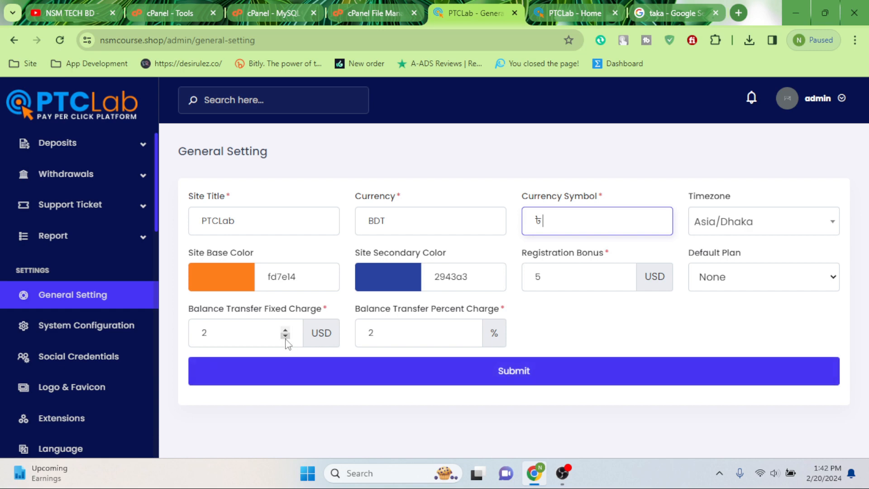
Step: Make demo the default plan, with registration bonus 5, and save the general settings
mouse_move(189, 310)
left_mouse_down()
mouse_move(283, 310)
mouse_move(190, 310)
left_mouse_up()
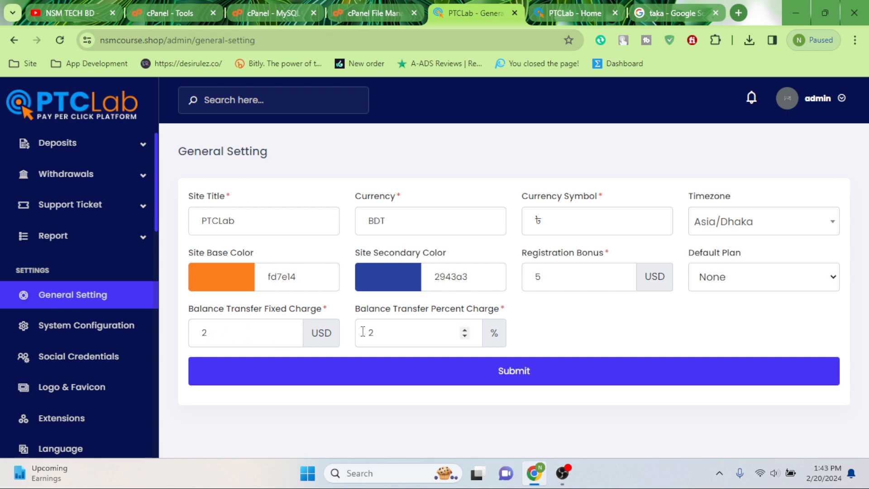
left_click(545, 278)
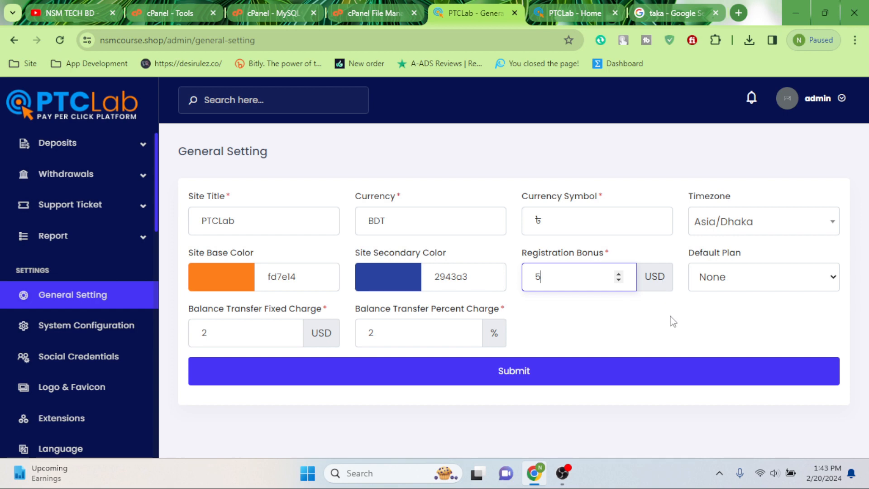
left_click(736, 282)
left_click(726, 334)
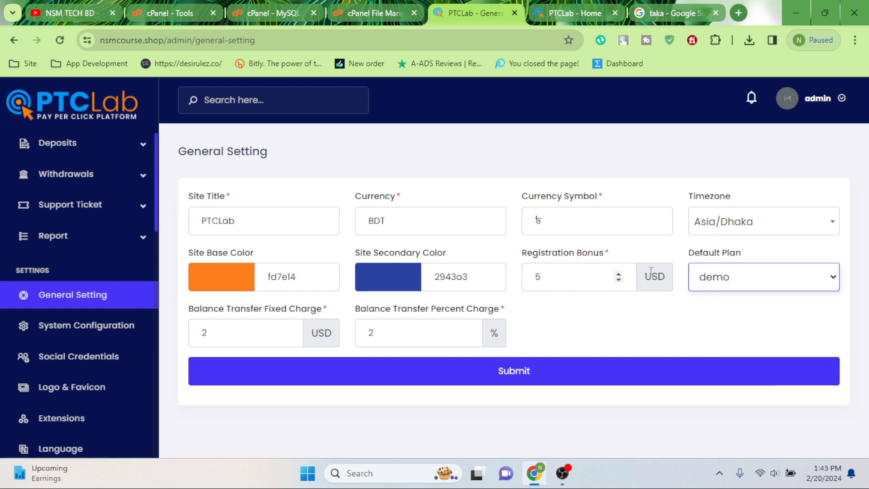
left_click(510, 380)
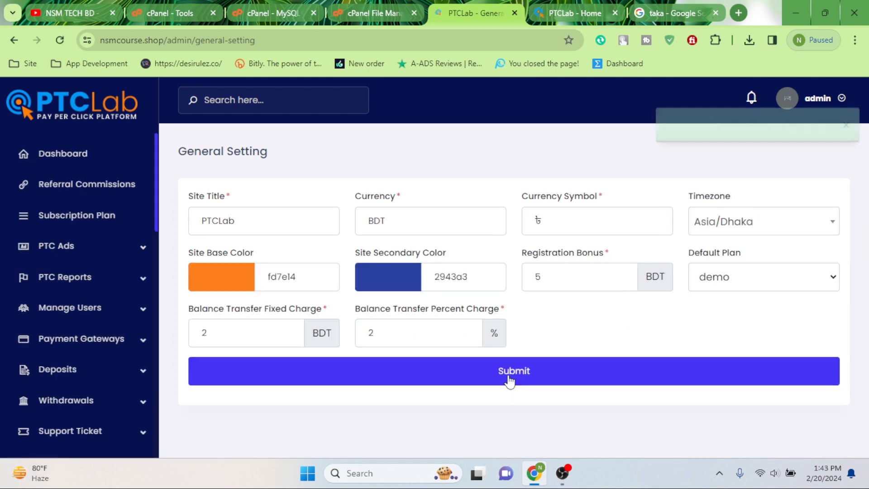
Step: Close the taka search tab and reload the homepage to confirm the plan shows BDT
left_click(594, 5)
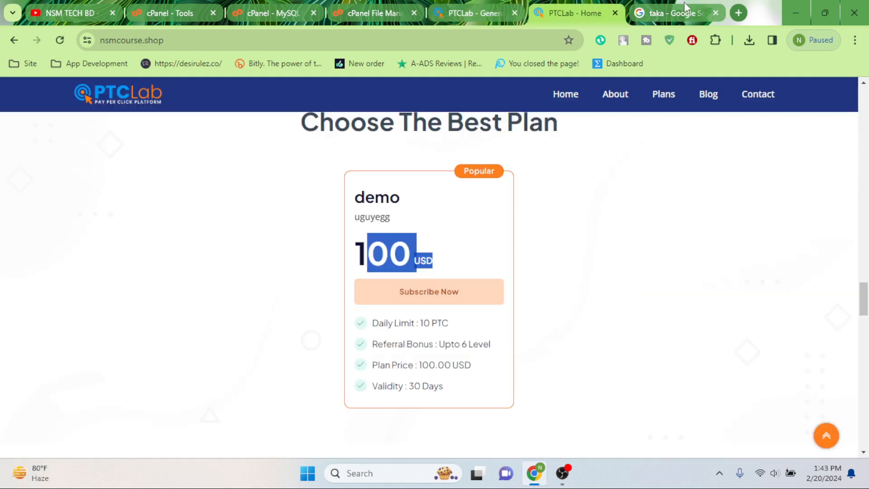
left_click(716, 13)
left_click(59, 44)
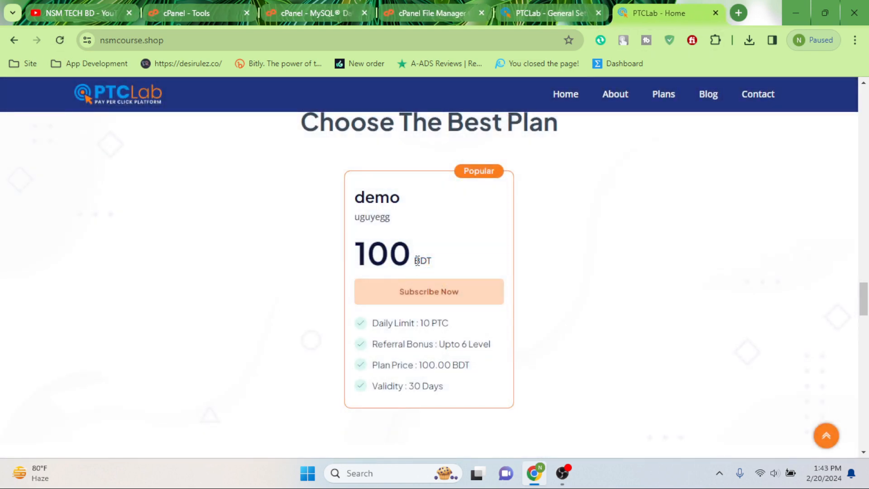
left_click_drag(411, 265, 464, 263)
left_click(467, 263)
left_click_drag(412, 265, 449, 268)
left_click(457, 299)
Step: Close the file manager, MySQL database, cPanel tools and YouTube tabs
left_click(544, 11)
left_click(452, 10)
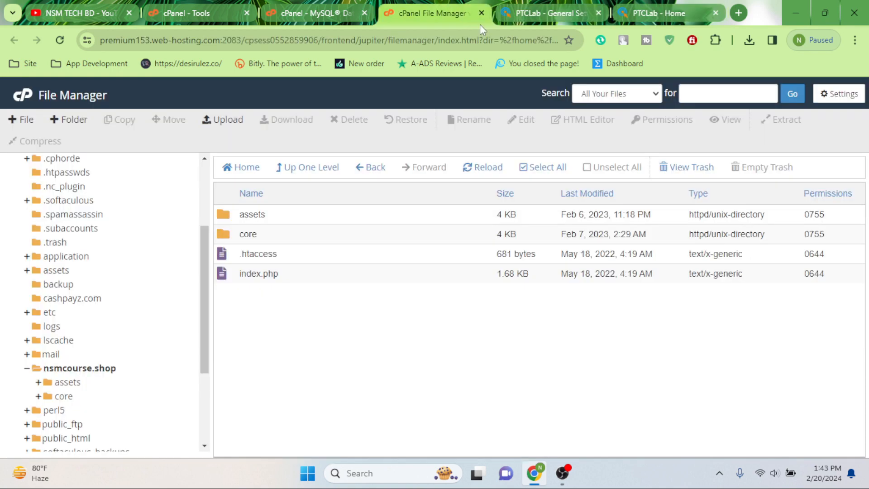
left_click(482, 13)
left_click(365, 13)
left_click(247, 12)
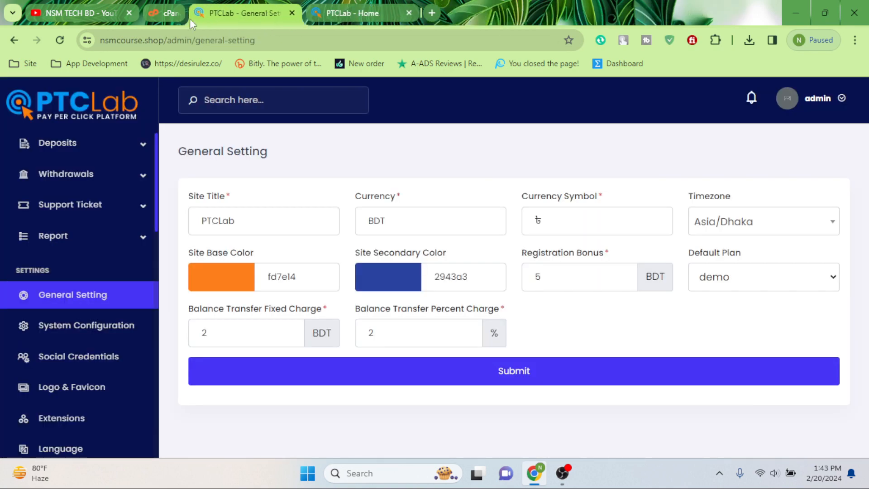
left_click(120, 15)
left_click(129, 14)
left_click(184, 4)
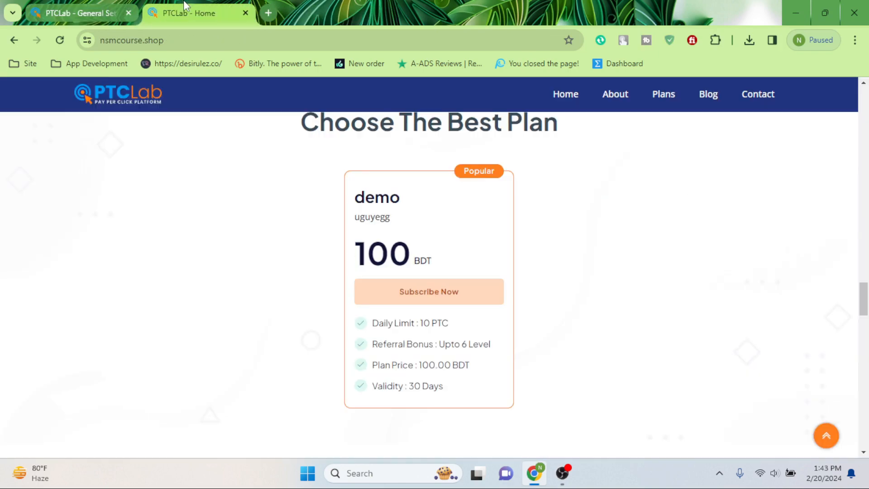
Step: Go to the site's login page and follow Create an Account to registration
scroll(441, 310, "up", 15)
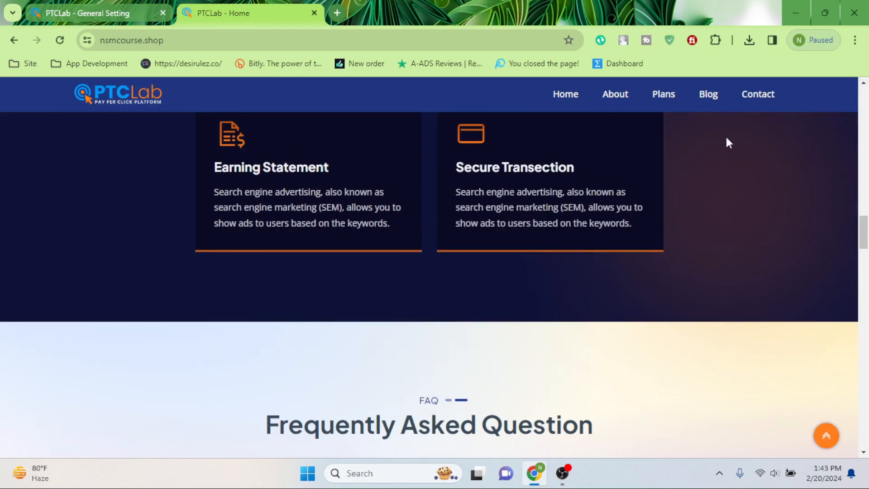
scroll(589, 205, "up", 10)
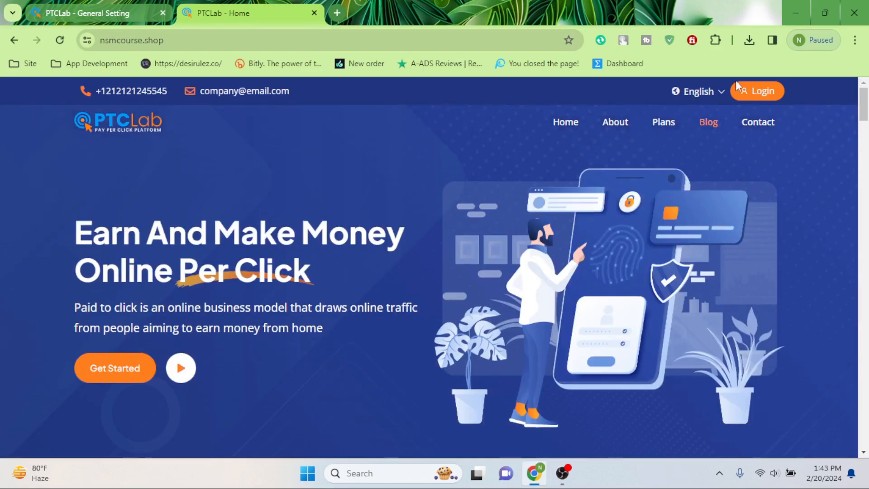
left_click(758, 96)
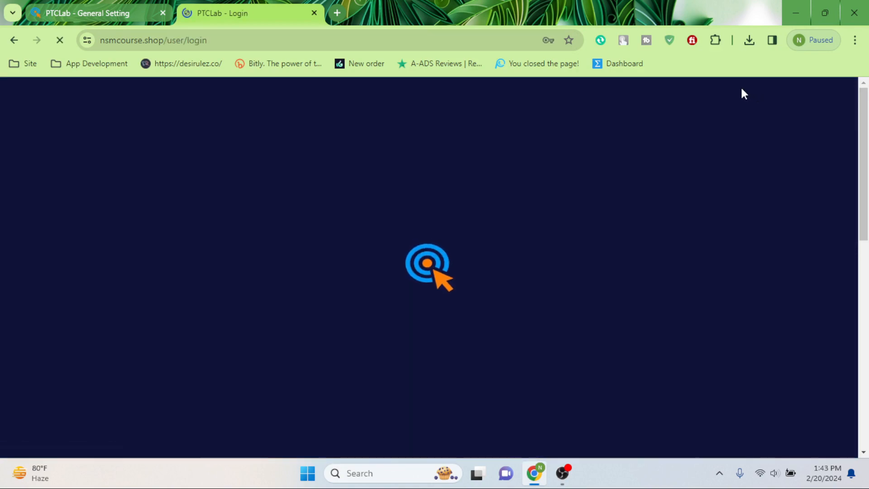
scroll(531, 321, "down", 2)
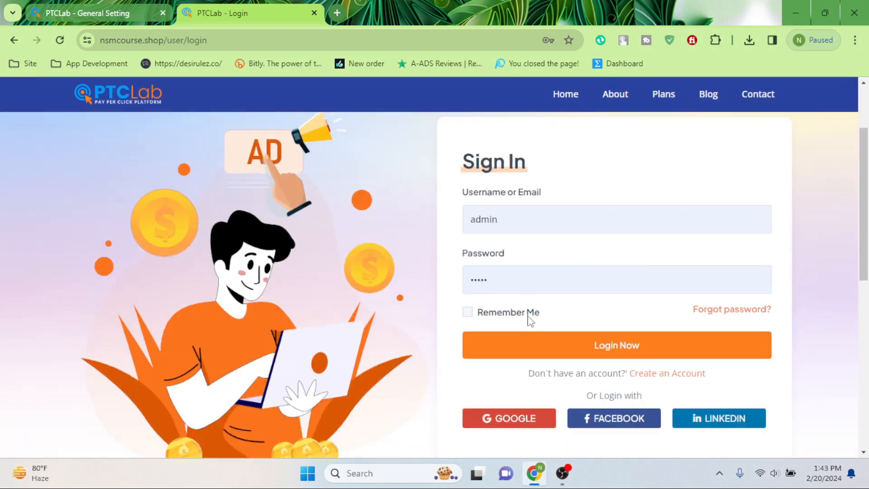
left_click(536, 192)
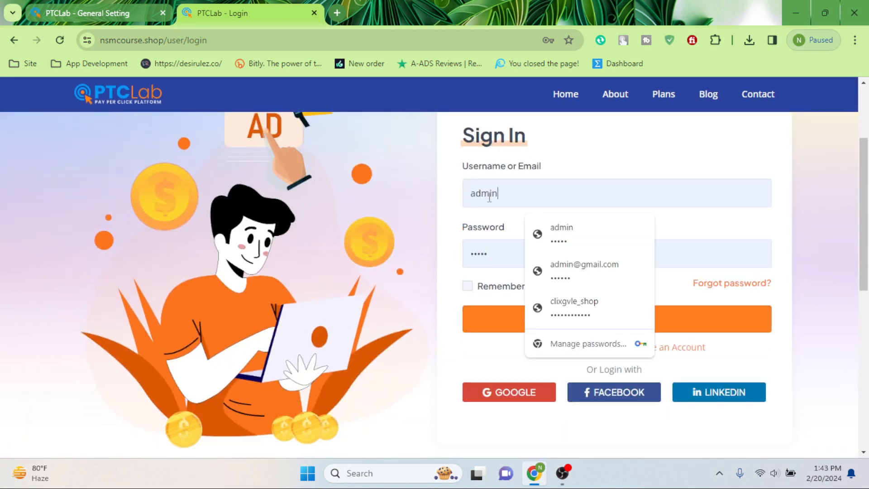
left_click(802, 349)
left_click(678, 351)
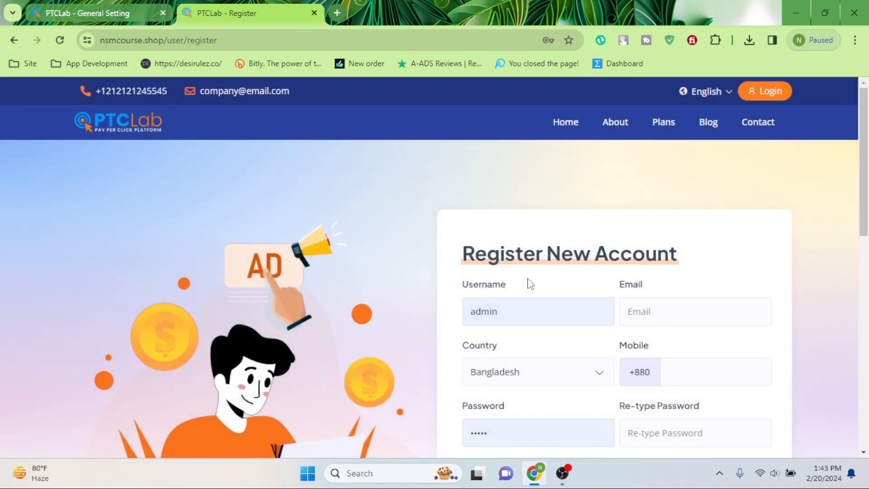
Step: Replace the prefilled username and email, then enter the account's mobile number
double_click(517, 305)
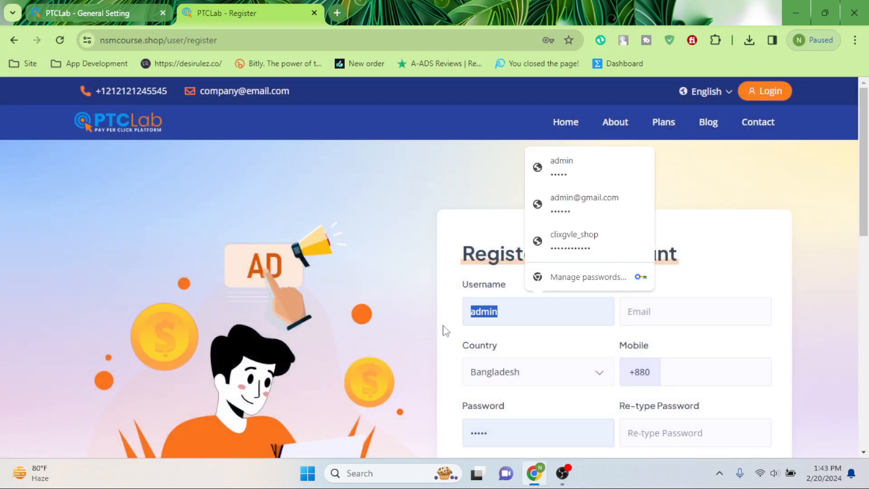
type("dei")
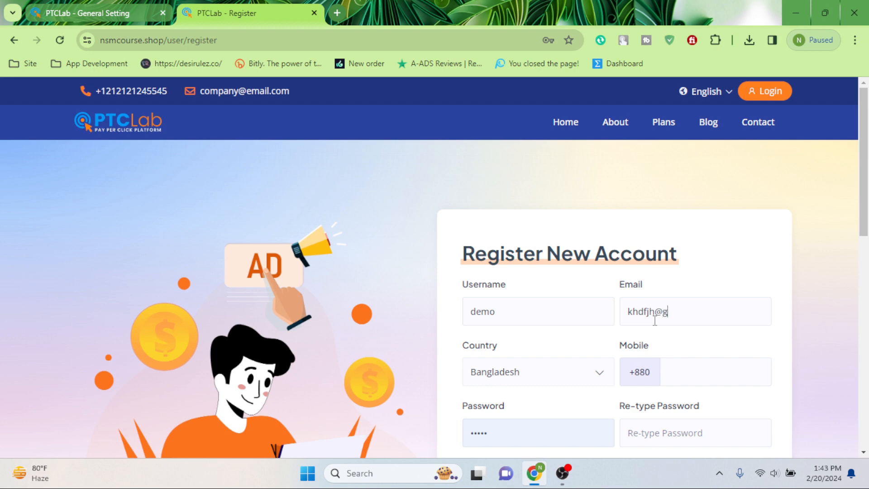
type(".com")
scroll(634, 354, "down", 3)
left_click(683, 253)
type("13")
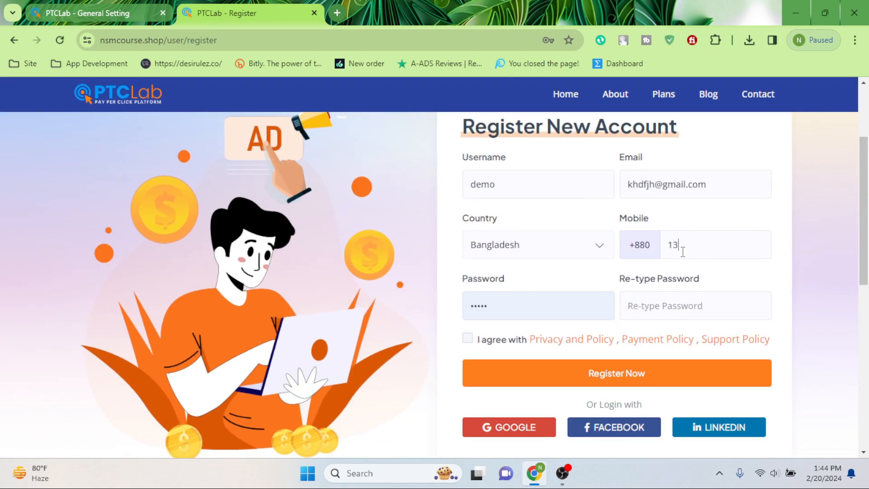
type("1719985")
scroll(695, 235, "down", 2)
Step: Enter the account password, confirm it, and save it in the browser's password prompt
left_click_drag(535, 245, 435, 262)
key("BackSpace")
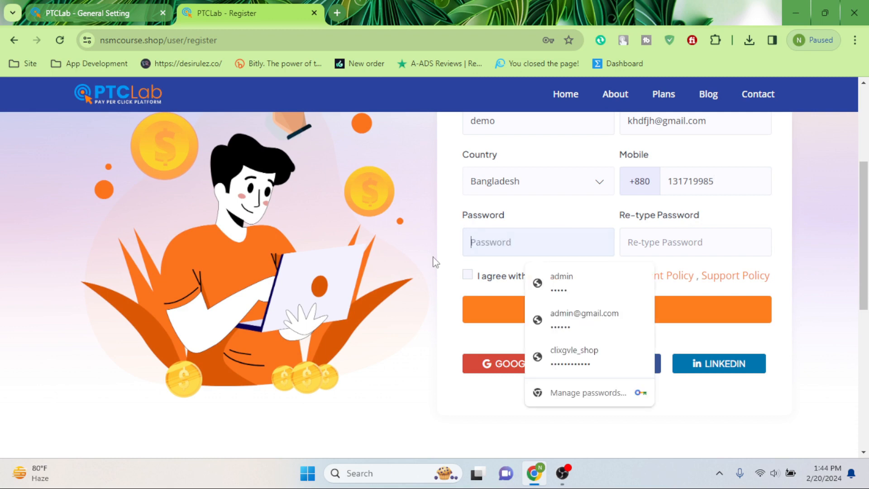
type("•••")
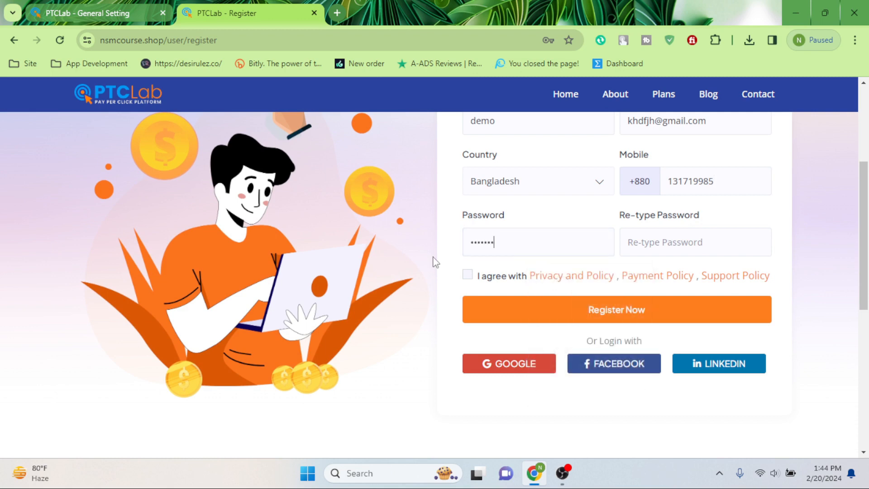
left_click(652, 241)
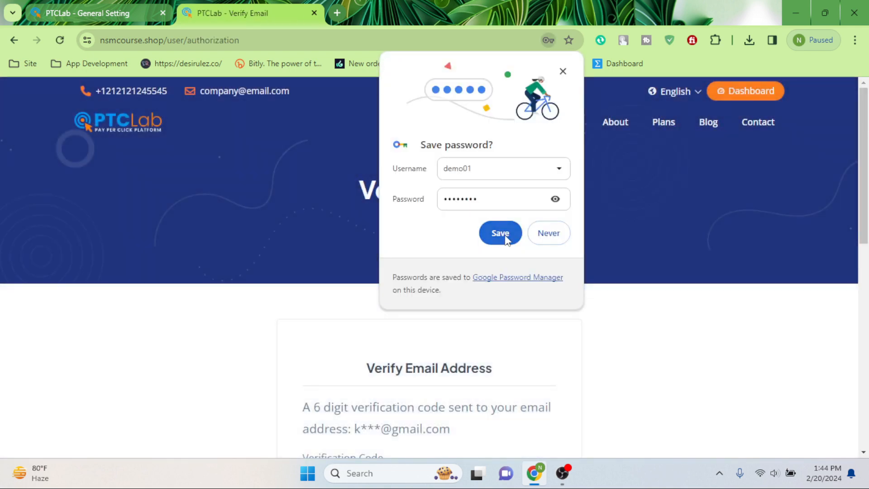
left_click(505, 239)
scroll(390, 267, "down", 4)
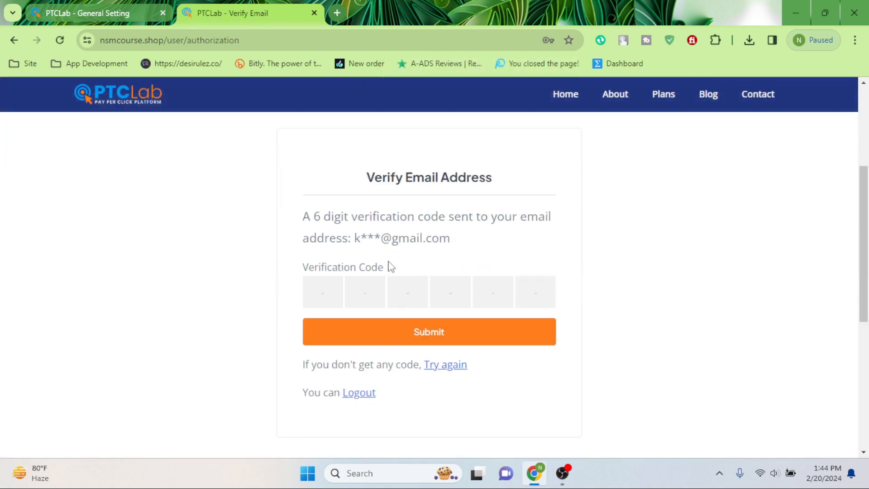
Step: Review the 6-digit code notice, then open the new user's details from the admin's All Users list
left_click_drag(307, 222, 472, 241)
left_click(501, 272)
left_click_drag(310, 215, 406, 232)
left_click(385, 294)
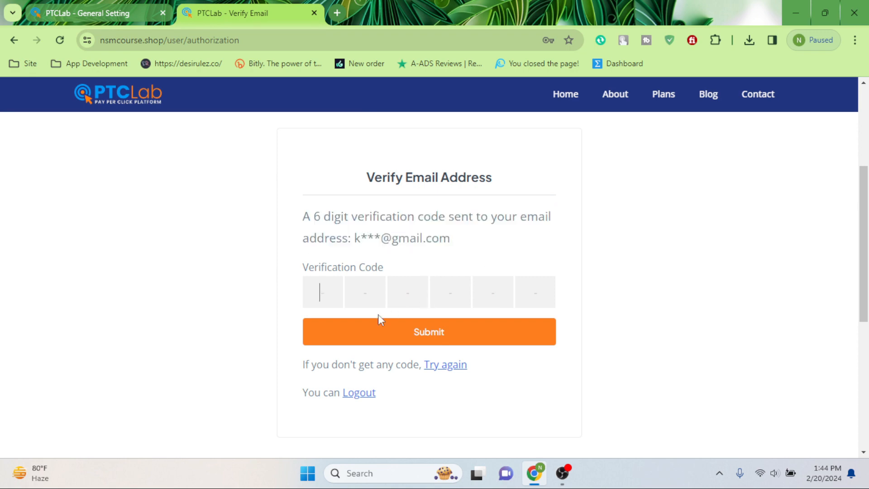
left_click(92, 5)
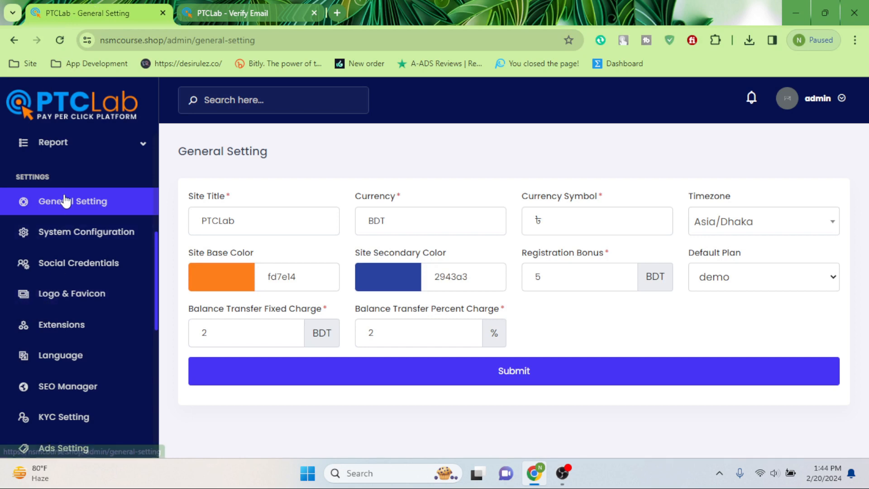
scroll(72, 208, "up", 5)
left_click(77, 162)
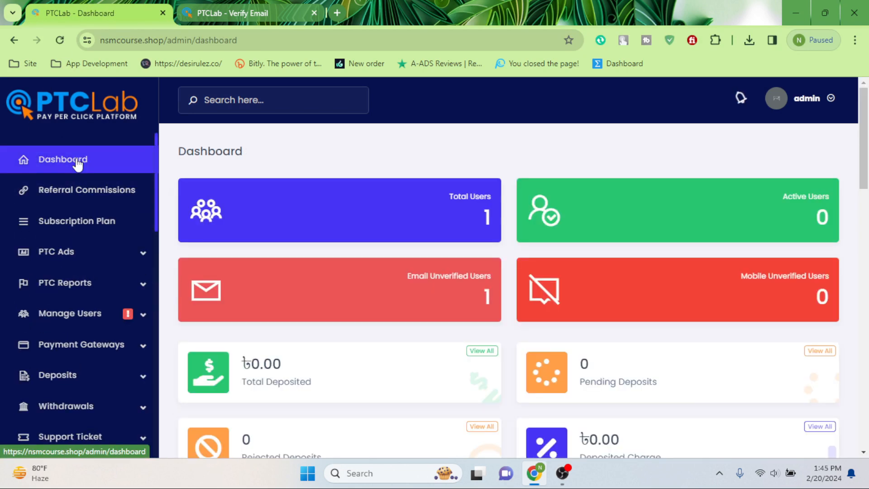
left_click(456, 202)
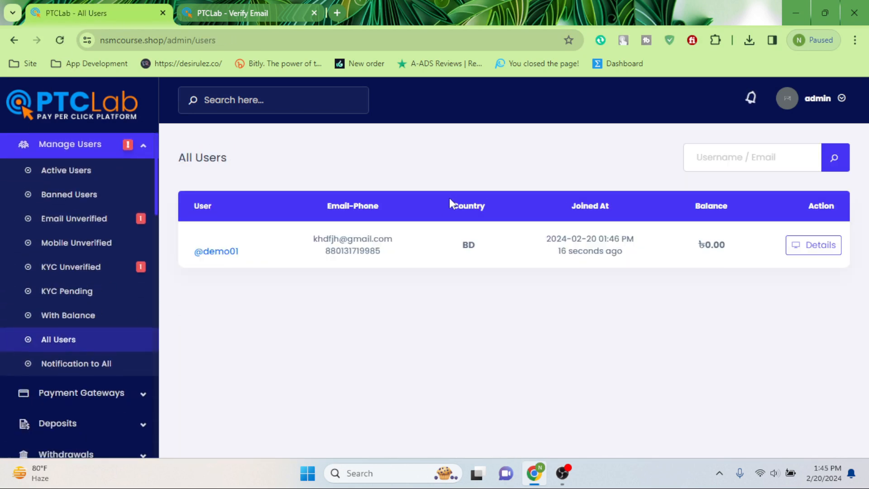
left_click(820, 245)
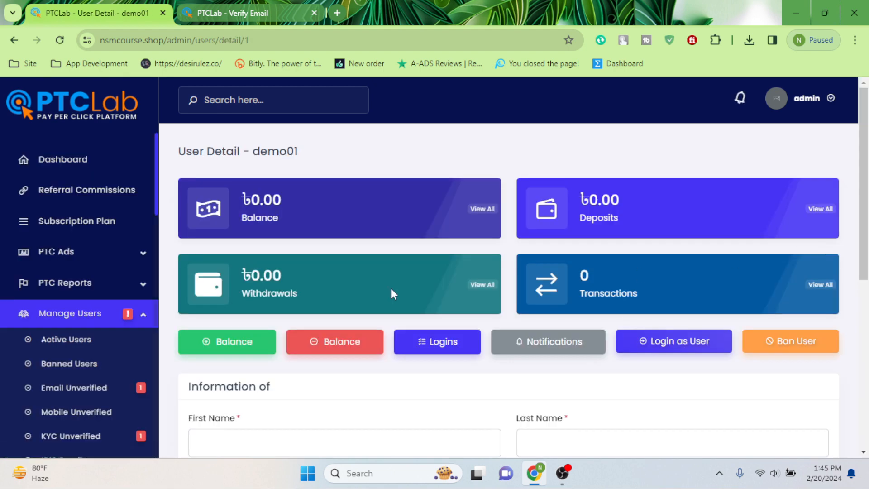
scroll(323, 276, "down", 4)
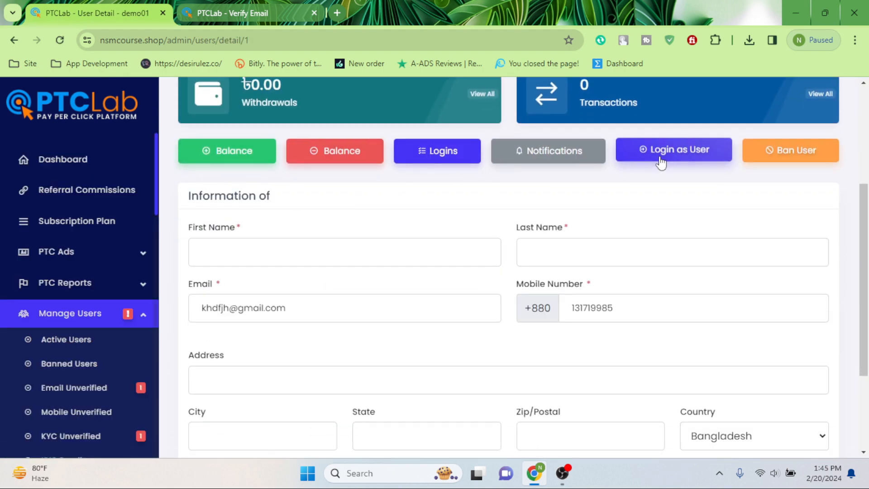
scroll(533, 233, "down", 3)
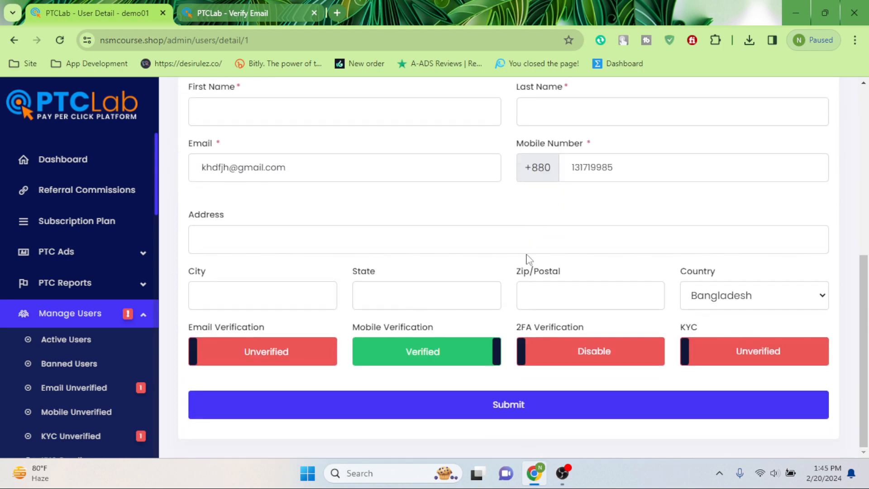
Step: Mark the user's email and KYC as verified
left_click(249, 358)
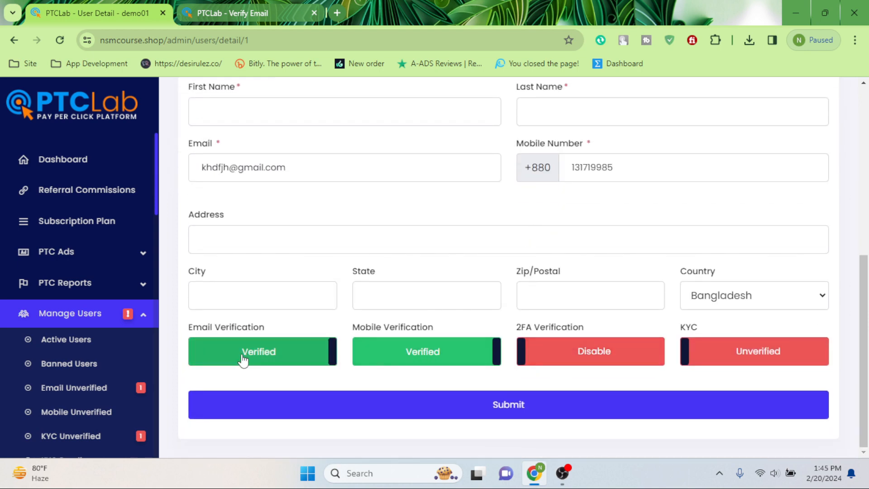
left_click(710, 357)
left_click(508, 409)
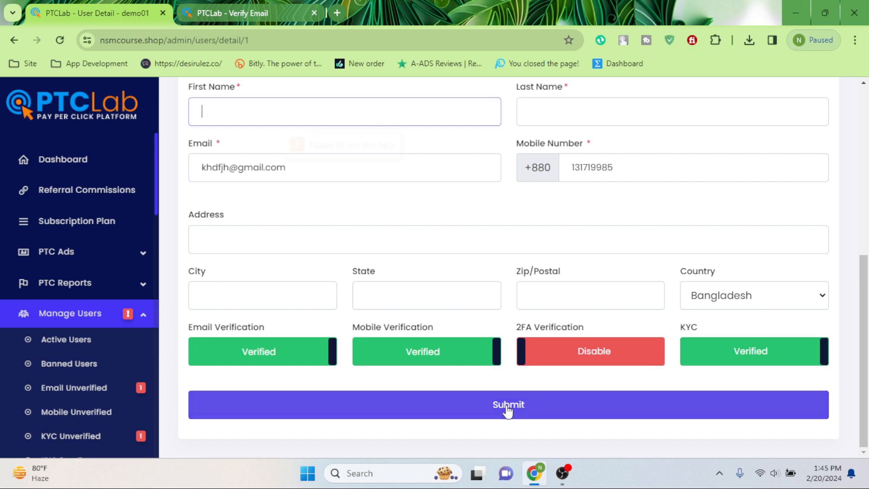
scroll(283, 199, "up", 3)
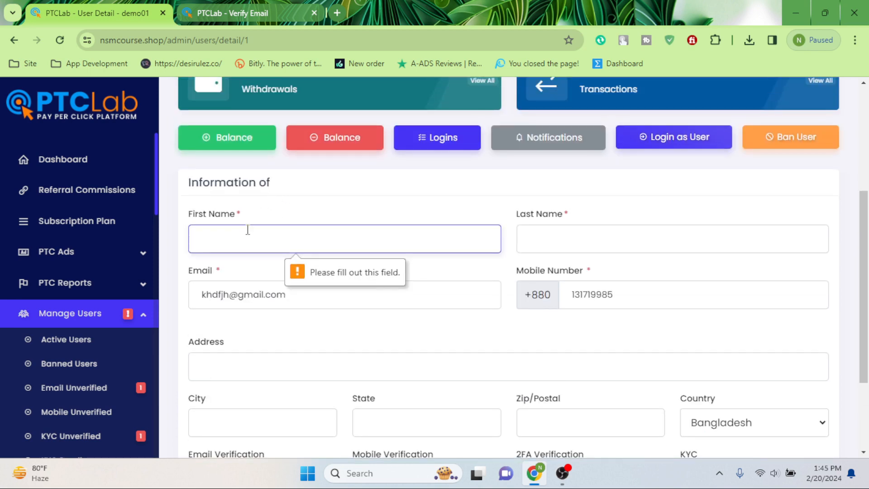
Step: Enter name 'demo 01' with filler address, city, state and postal code, and submit
type("dem")
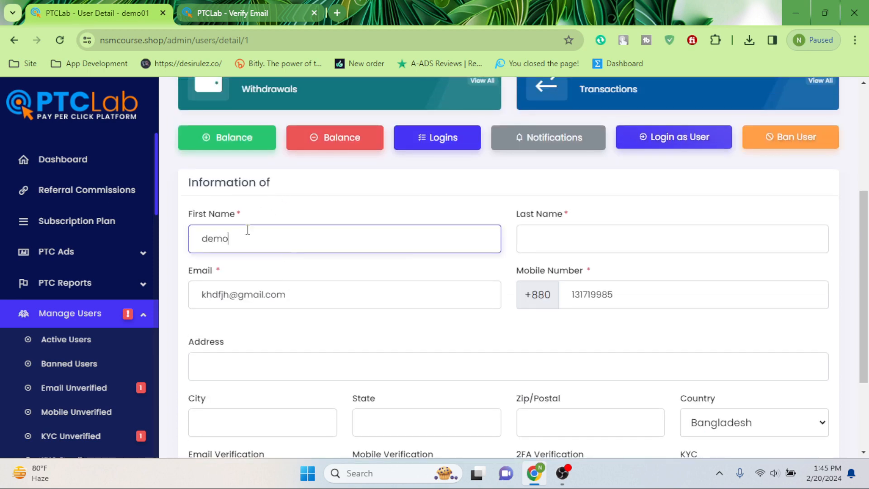
type("o")
left_click(592, 240)
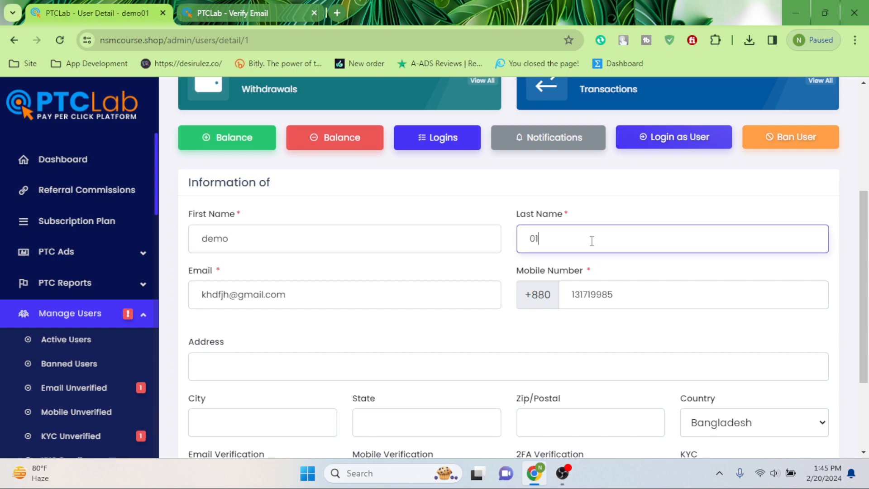
scroll(279, 319, "down", 3)
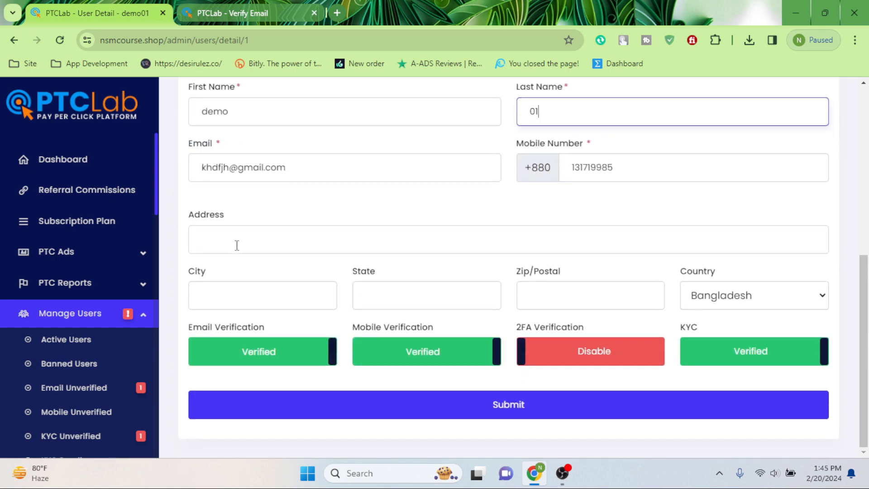
left_click(237, 241)
type("dsg")
left_click(244, 286)
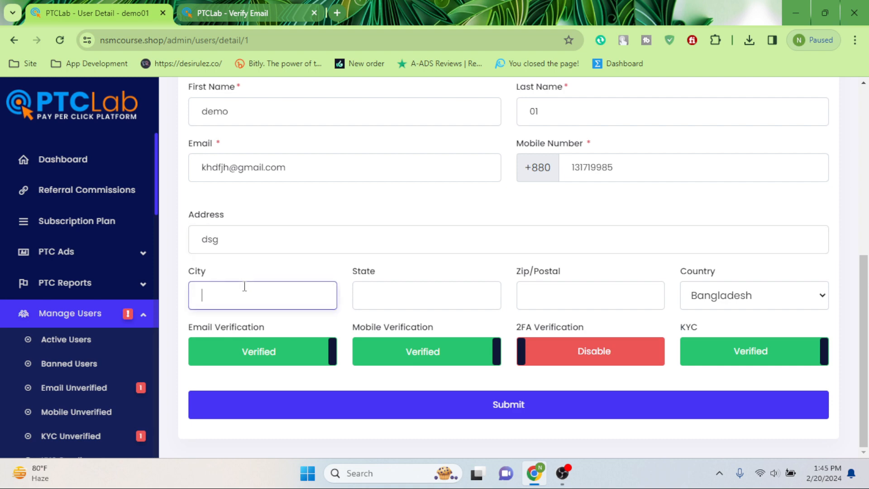
type("dsfsd")
left_click(449, 300)
type("sdgfds")
left_click(562, 293)
type("dfg")
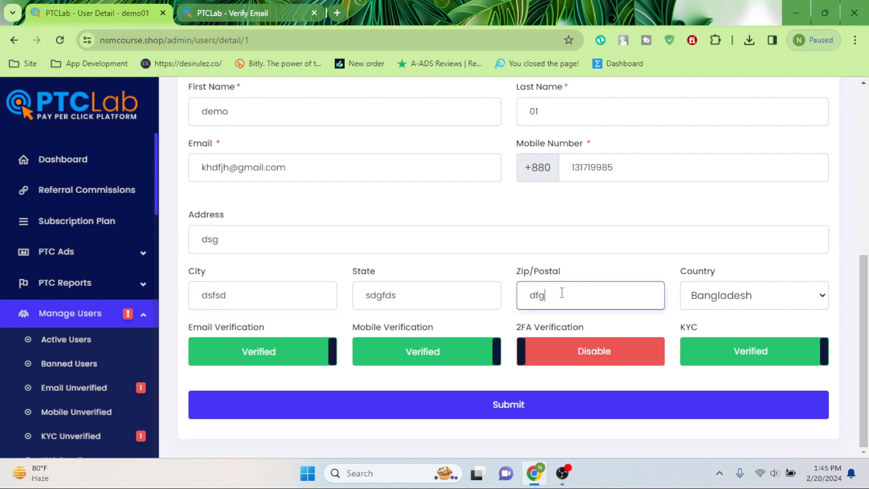
left_click(557, 396)
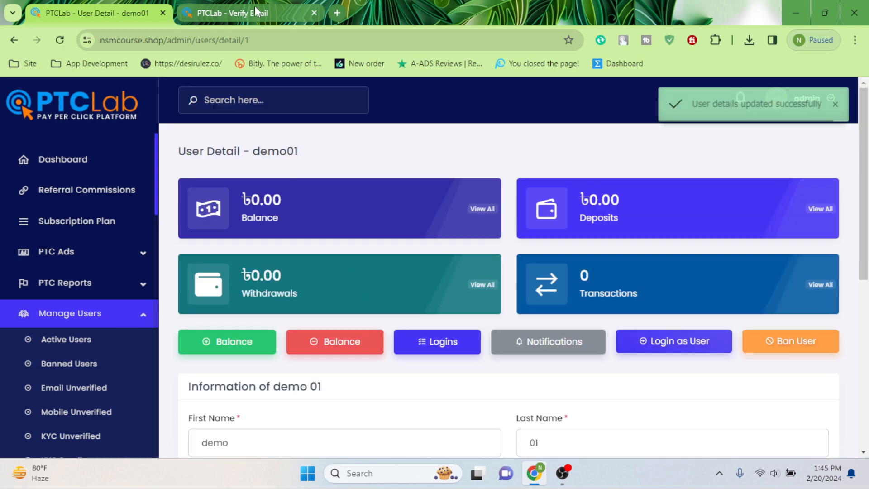
left_click(249, 13)
left_click(59, 40)
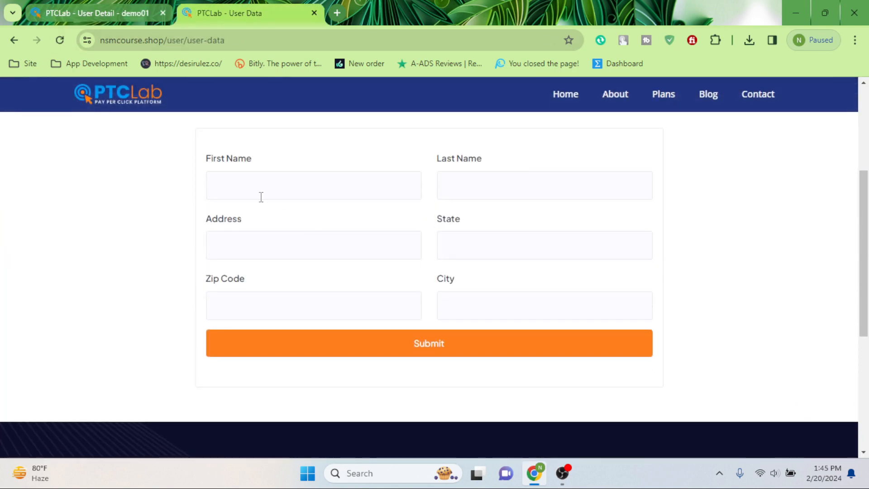
Step: Fill the User Data form's first name, state and zip code with filler text and submit
left_click(256, 196)
type("dsfads")
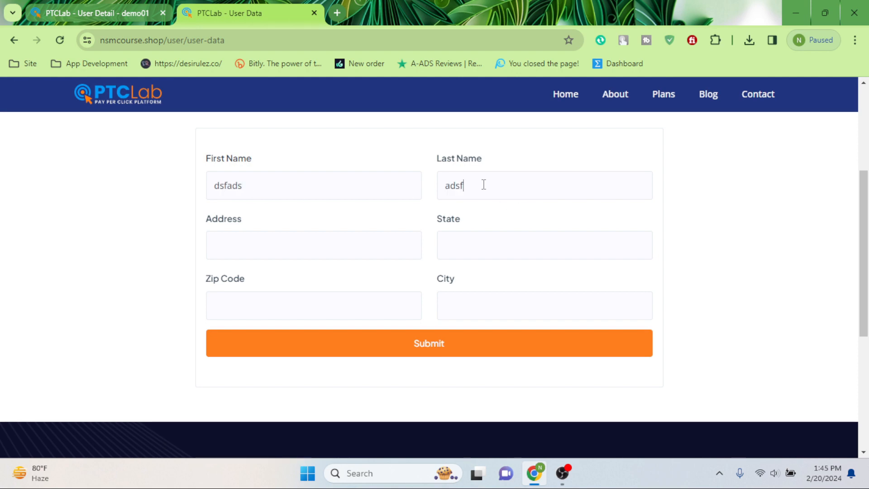
left_click(553, 250)
type("fadaw")
left_click(332, 304)
type("adsfasd")
left_click(440, 349)
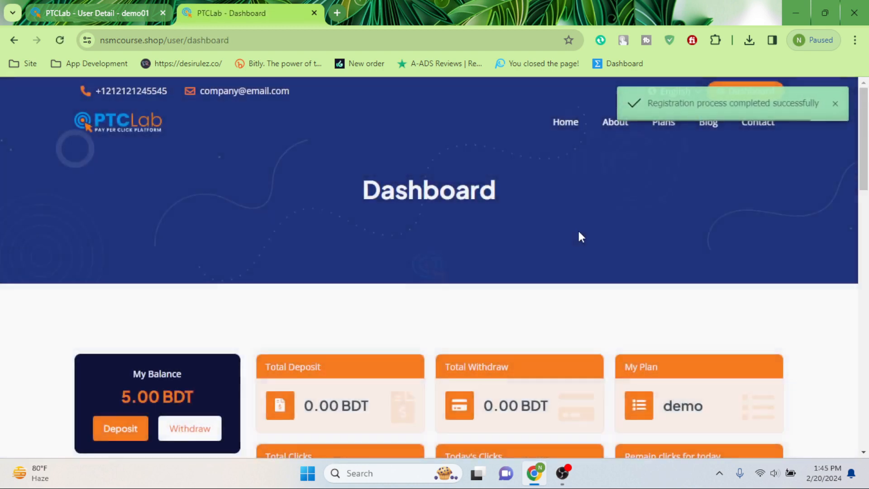
Step: Check the dashboard's 5.00 BDT balance on the demo plan
scroll(505, 194, "down", 5)
left_click_drag(124, 178, 205, 182)
left_click(205, 183)
left_click_drag(124, 177, 219, 175)
left_click(326, 175)
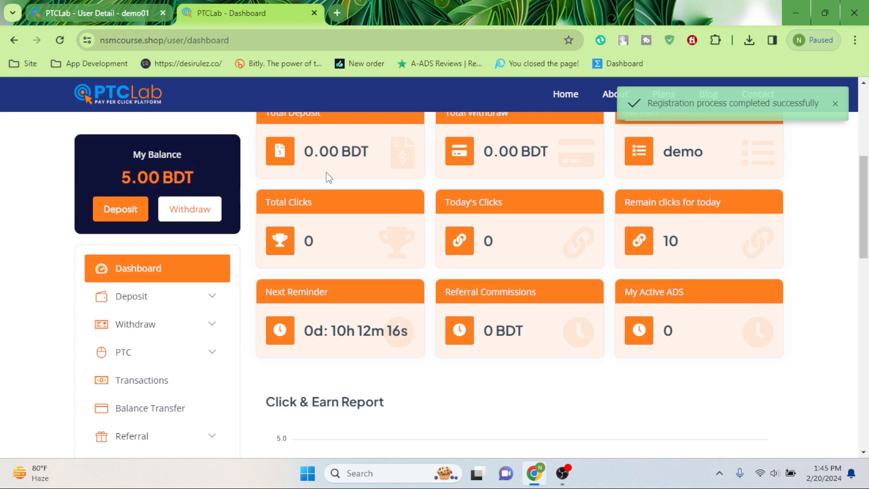
scroll(598, 172, "up", 3)
scroll(566, 192, "down", 2)
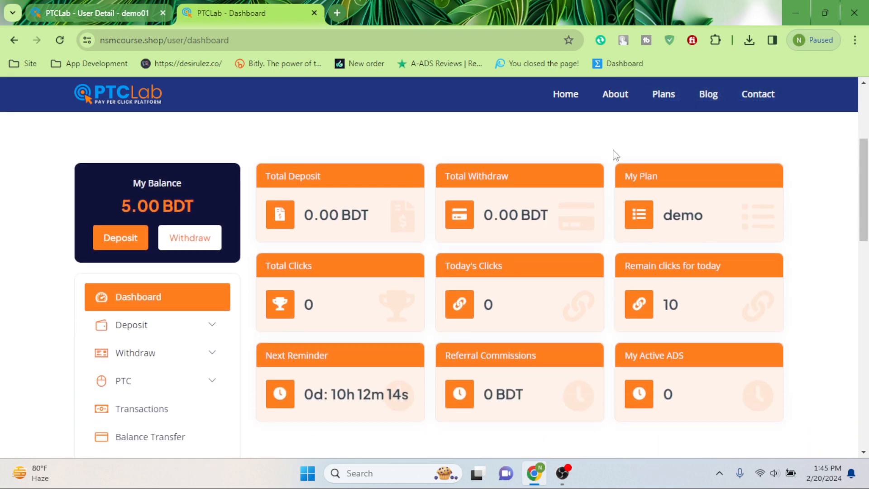
Step: Open the Add New advertisement form under PTC Ads > All in the admin tab
left_click(107, 6)
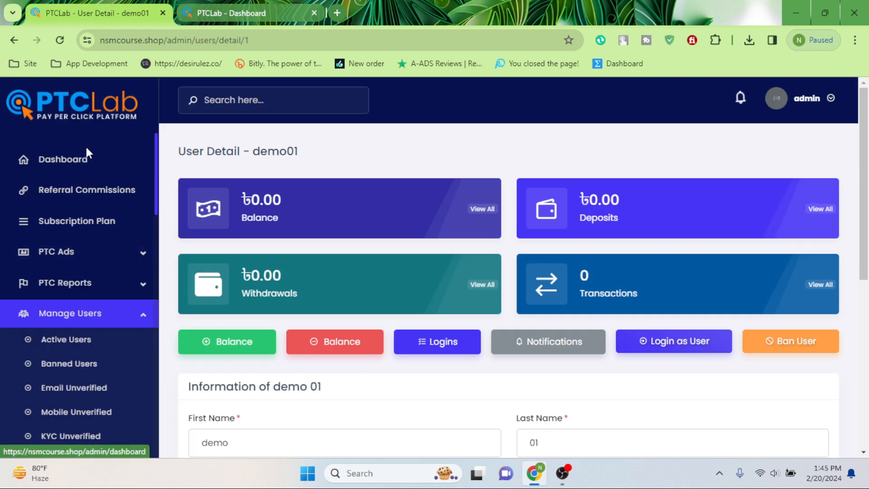
left_click(70, 261)
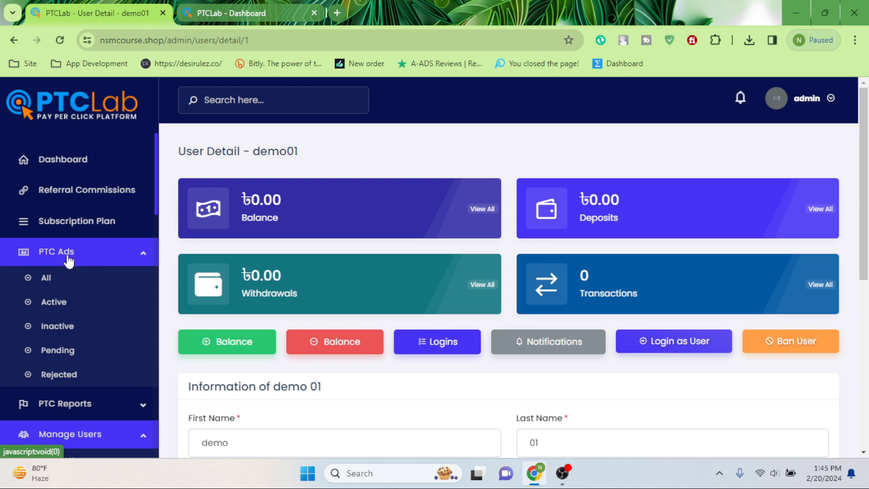
left_click(53, 281)
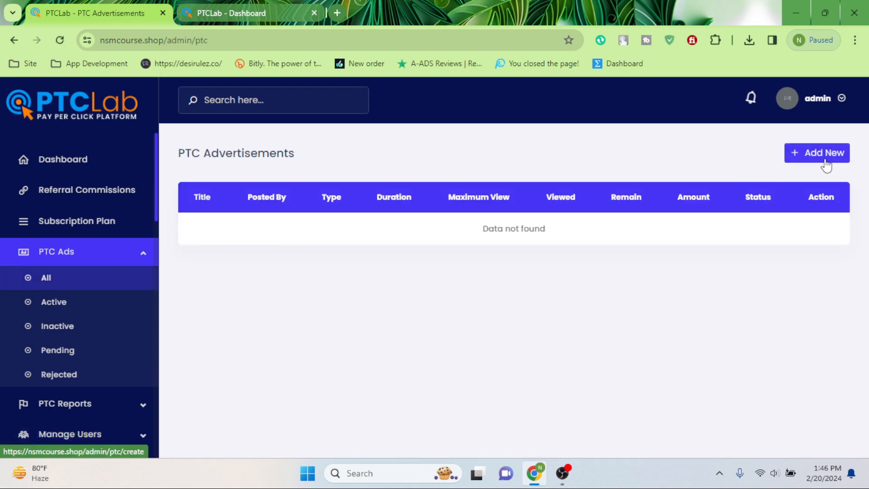
left_click(825, 158)
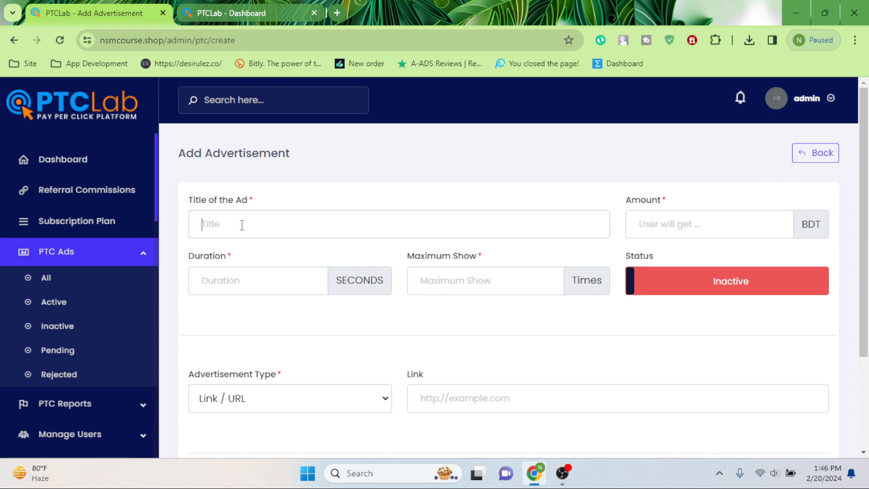
Step: Enter title 'ads', amount 1 BDT, duration 15 seconds, maximum shows 1000, and set it Active
left_click(242, 225)
type("ads")
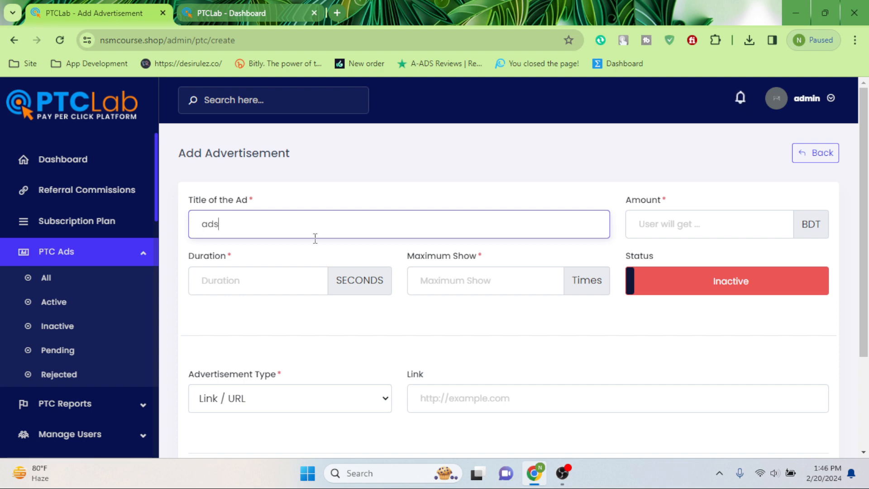
left_click(693, 223)
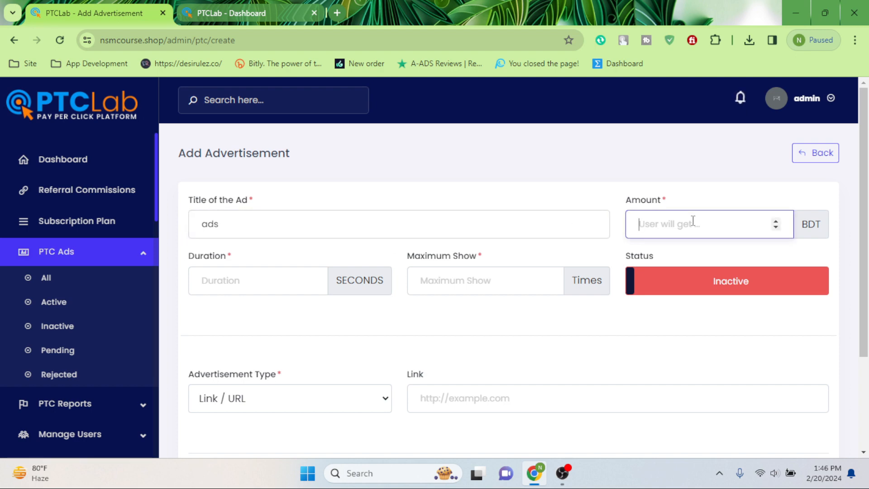
type("1")
left_click(675, 285)
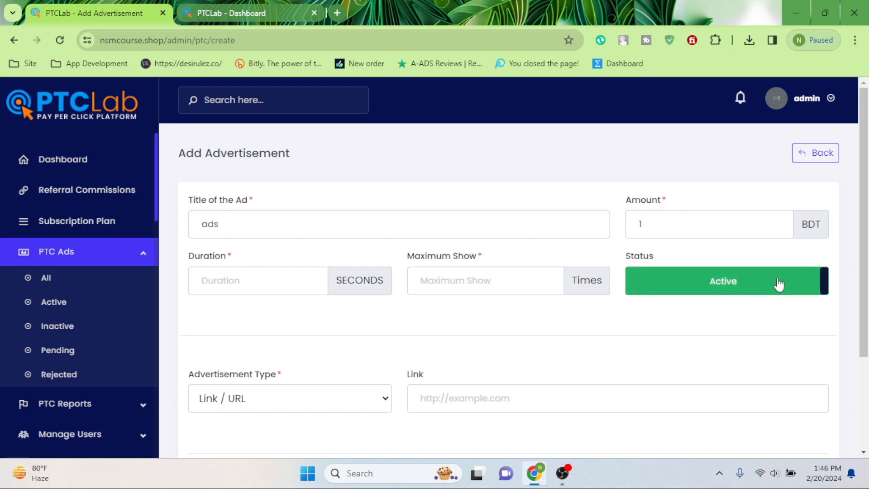
left_click(223, 279)
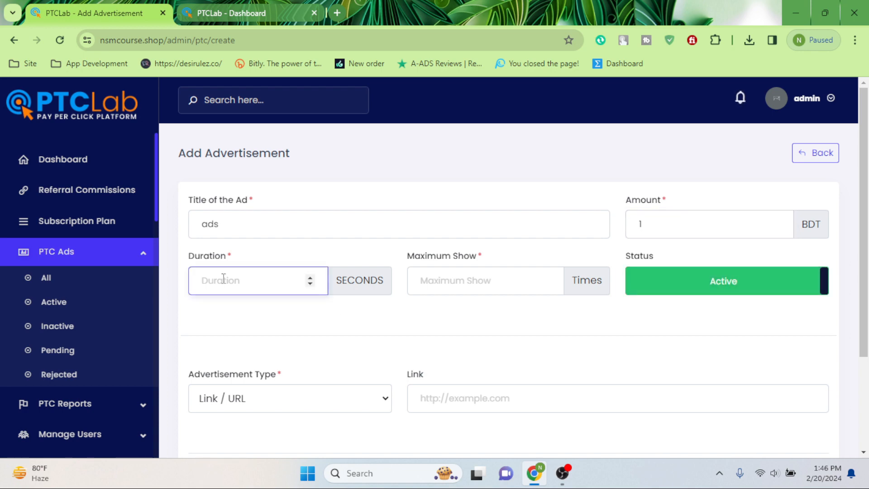
type("15")
left_click(451, 272)
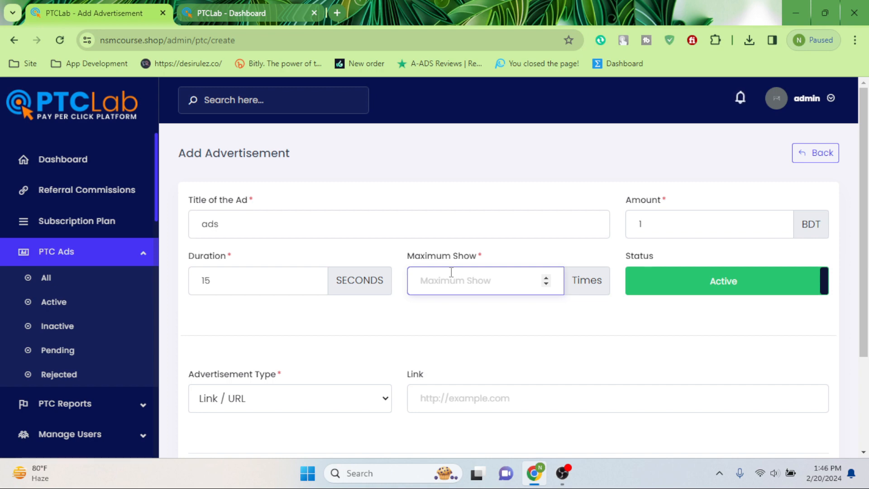
type("1000")
Step: Expand the Advertisement Type dropdown to see the available ad types
scroll(448, 273, "down", 1)
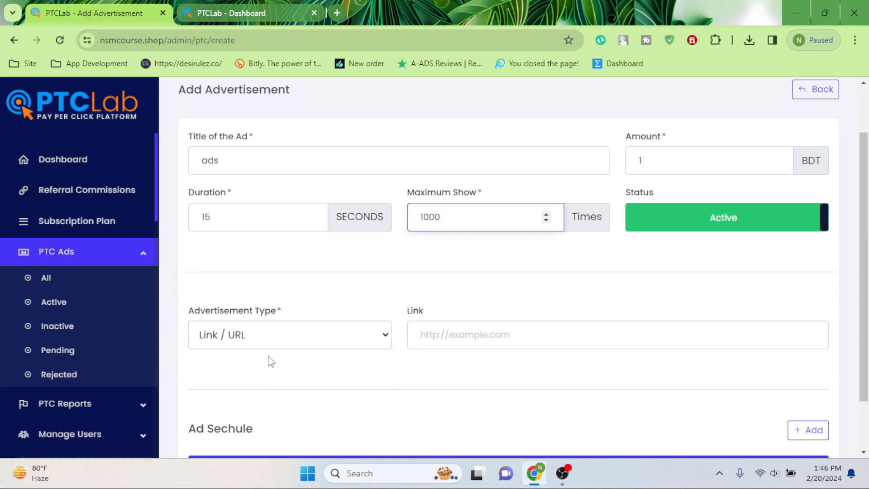
left_click(259, 335)
scroll(261, 335, "down", 1)
left_click(253, 272)
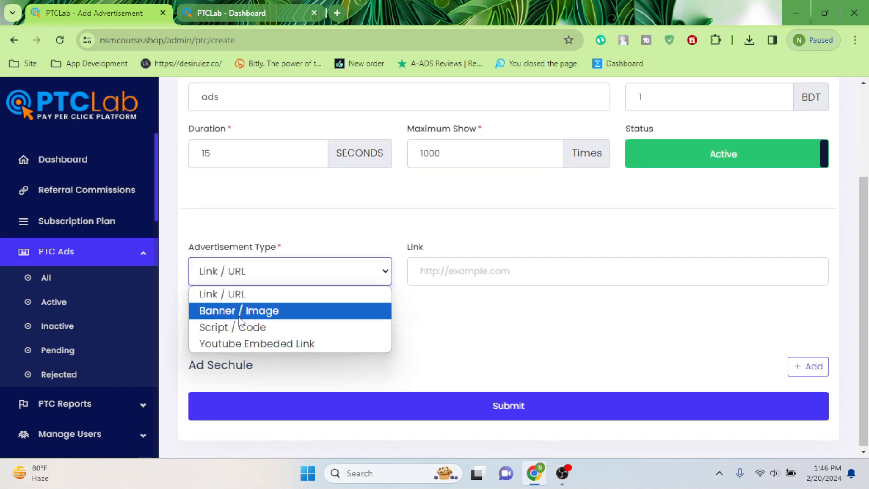
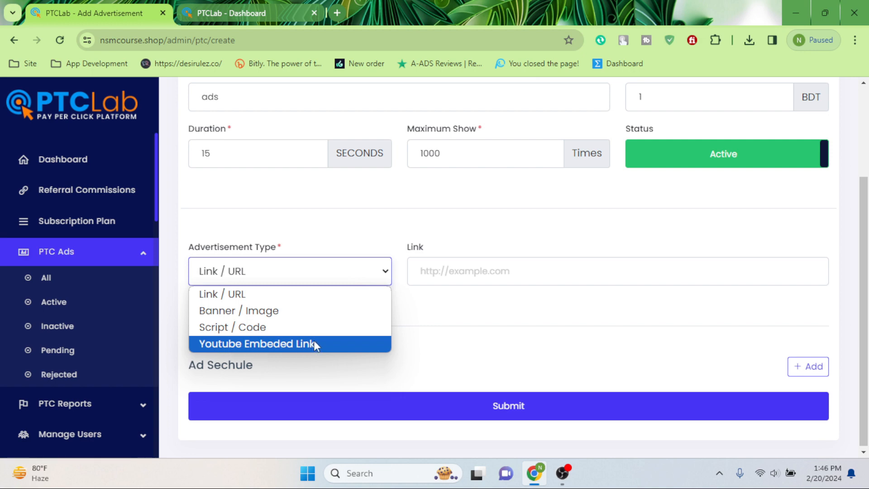
Step: Keep Link / URL as the type for the 'ads' advertisement, enter its destination link, and submit it
left_click(243, 294)
left_click(500, 271)
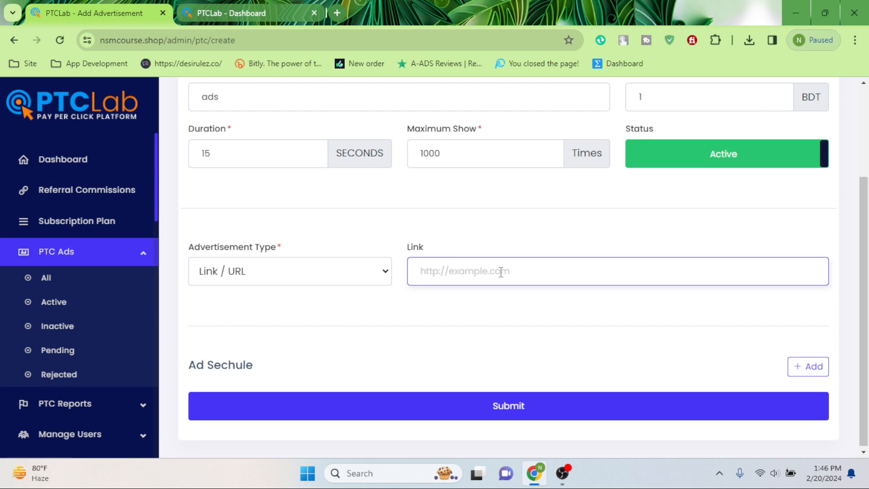
left_click(334, 275)
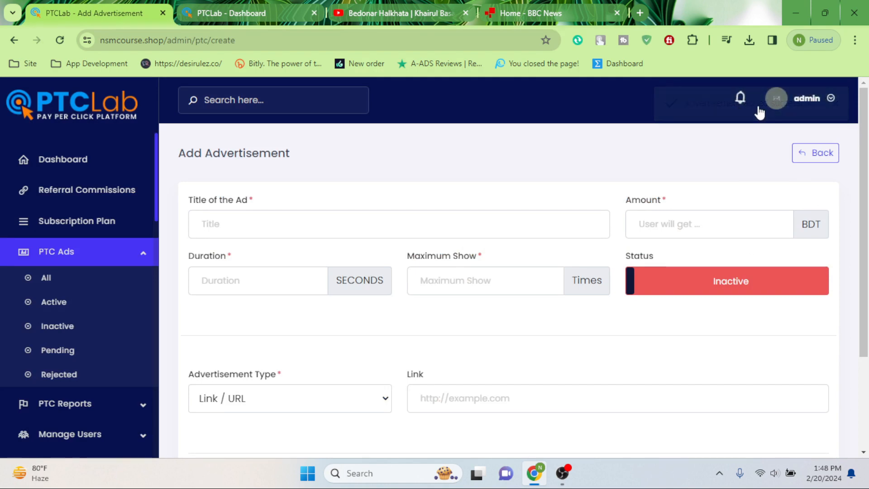
left_click(217, 10)
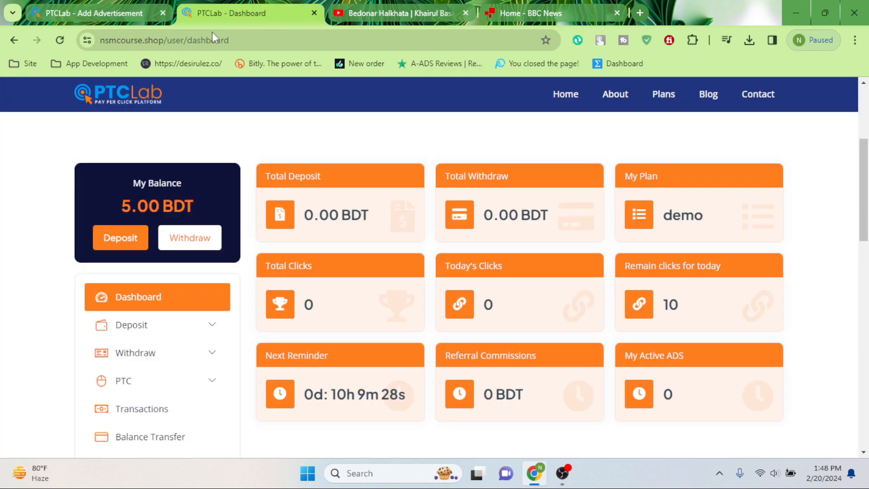
scroll(260, 262, "up", 4)
scroll(168, 320, "down", 4)
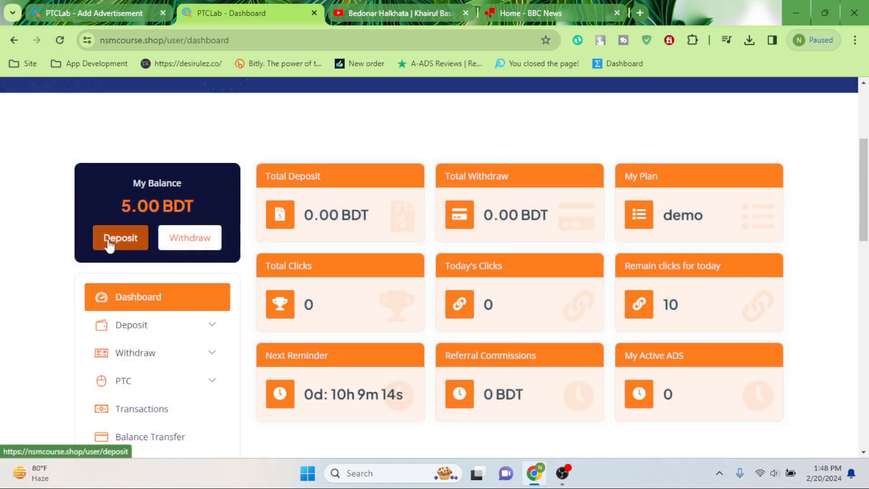
left_click(109, 240)
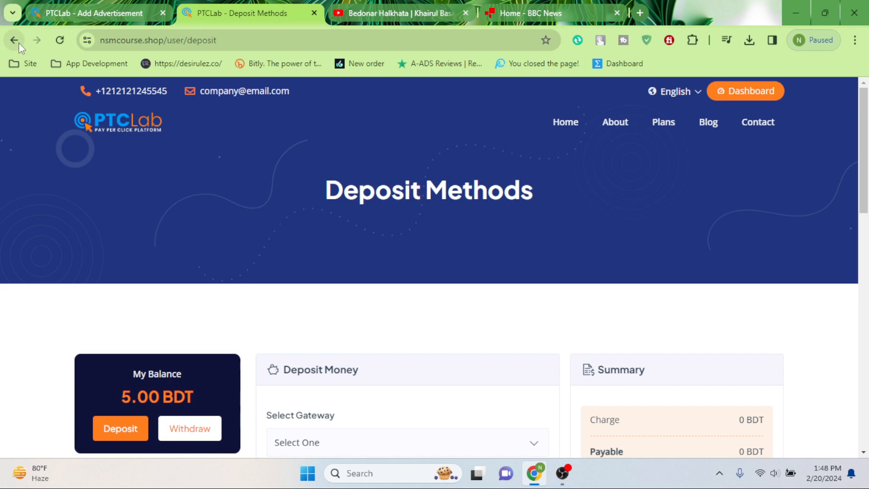
left_click(18, 43)
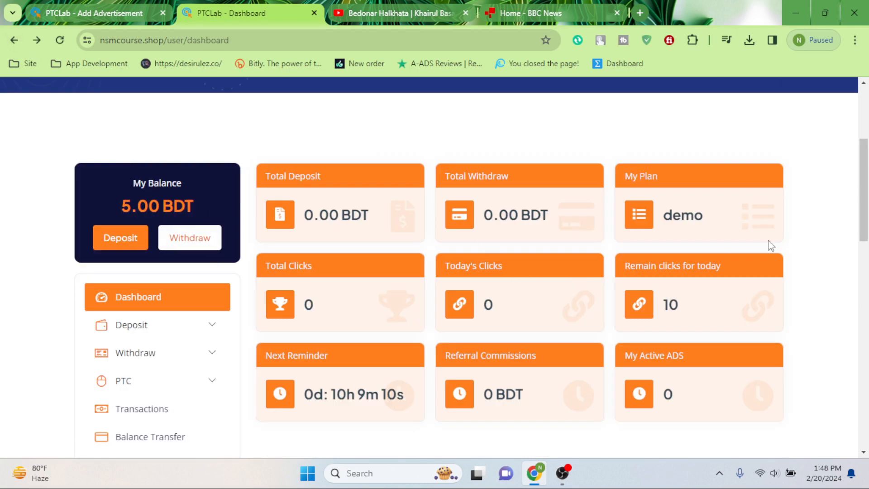
left_click_drag(662, 217, 737, 231)
left_click(665, 221)
left_click_drag(666, 222, 737, 231)
left_click(666, 222)
left_click_drag(665, 222, 726, 236)
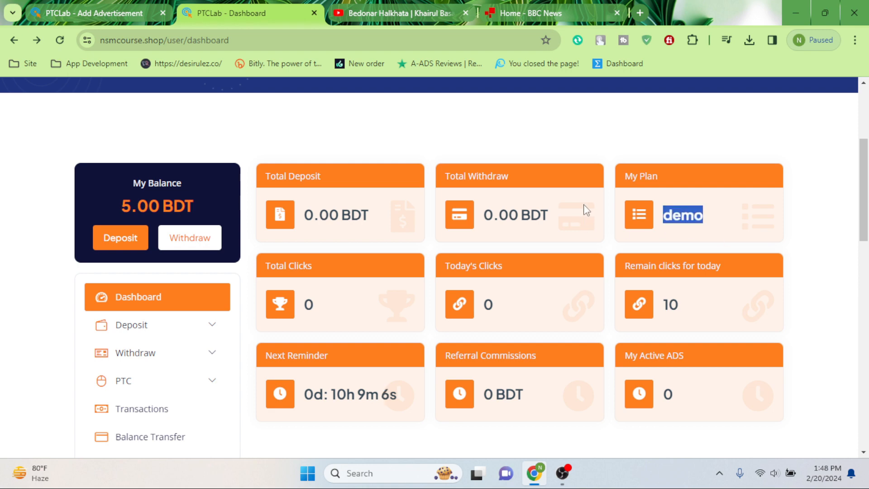
scroll(373, 265, "down", 3)
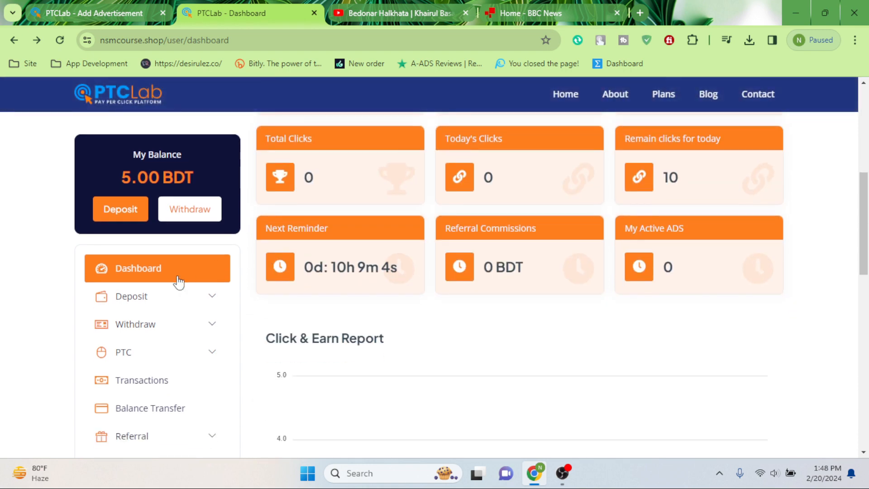
left_click(145, 355)
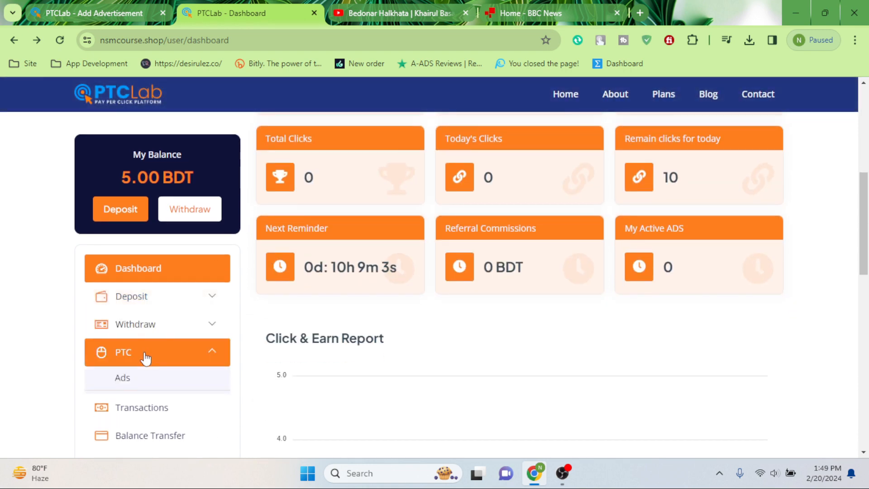
left_click(128, 379)
scroll(498, 212, "down", 4)
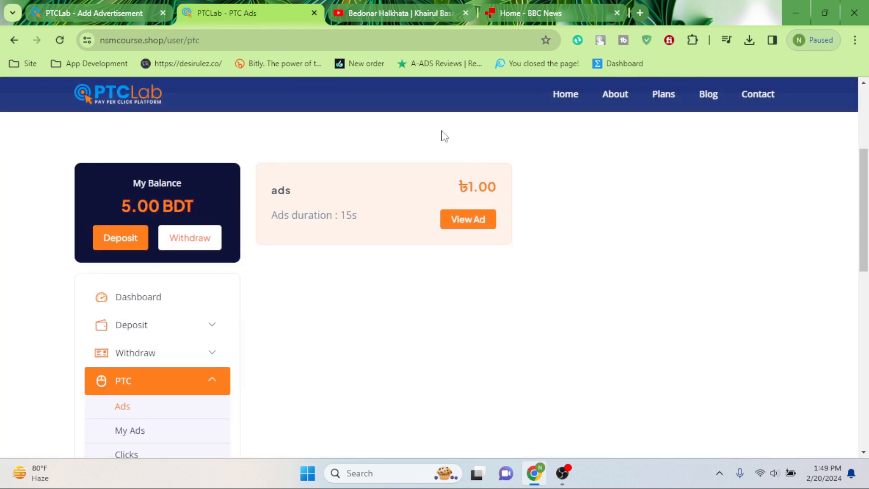
left_click(482, 228)
left_click(435, 13)
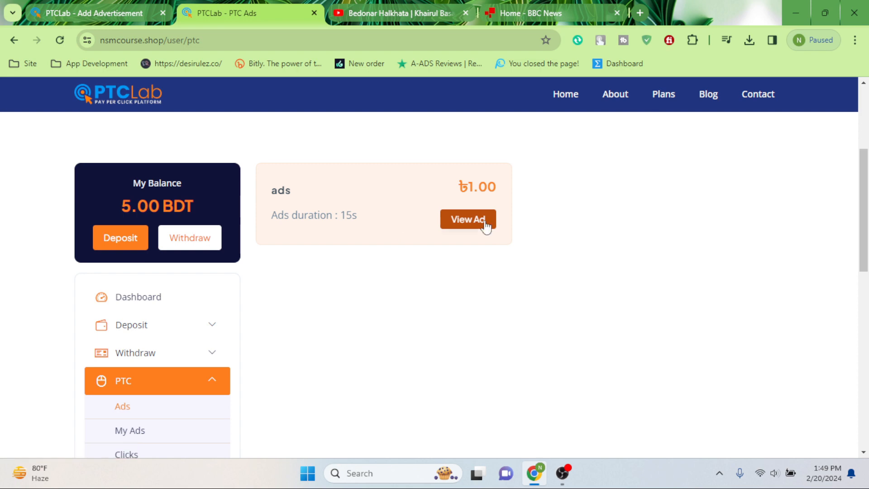
scroll(119, 119, "up", 3)
key("ctrl+shift+Tab")
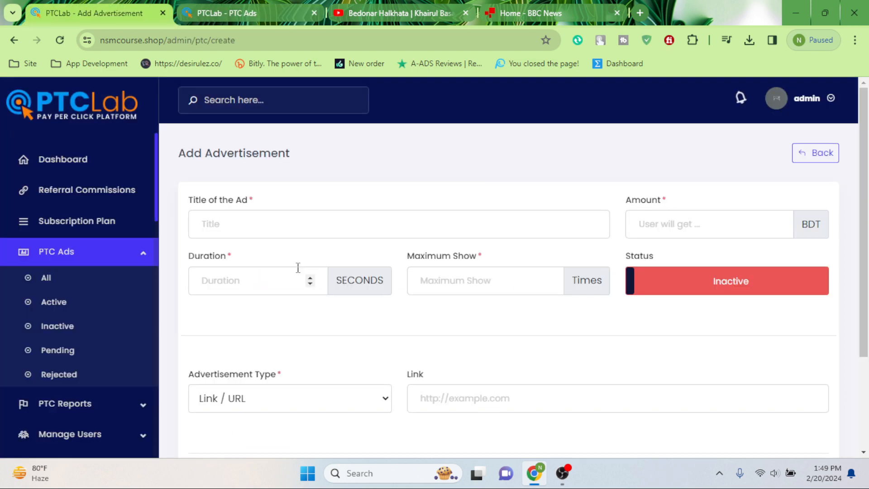
Step: Check the admin dashboard and All Users list, then collapse user management and expand Deposits
left_click(44, 162)
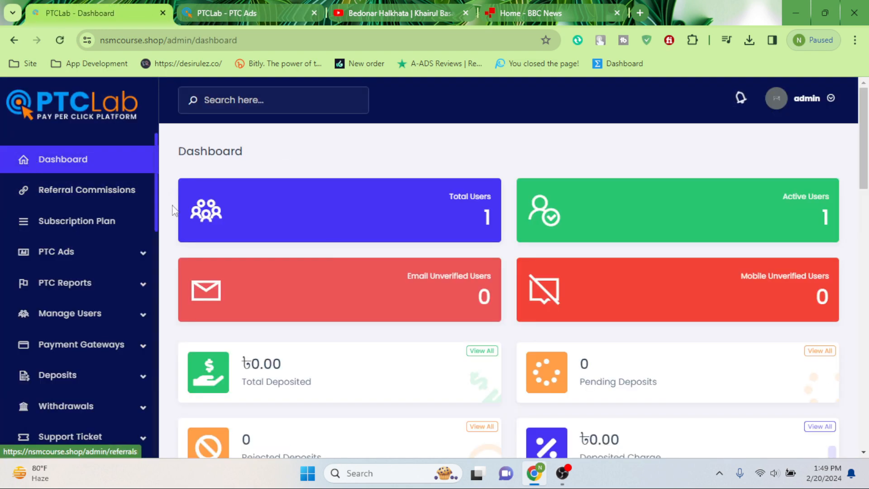
left_click(472, 202)
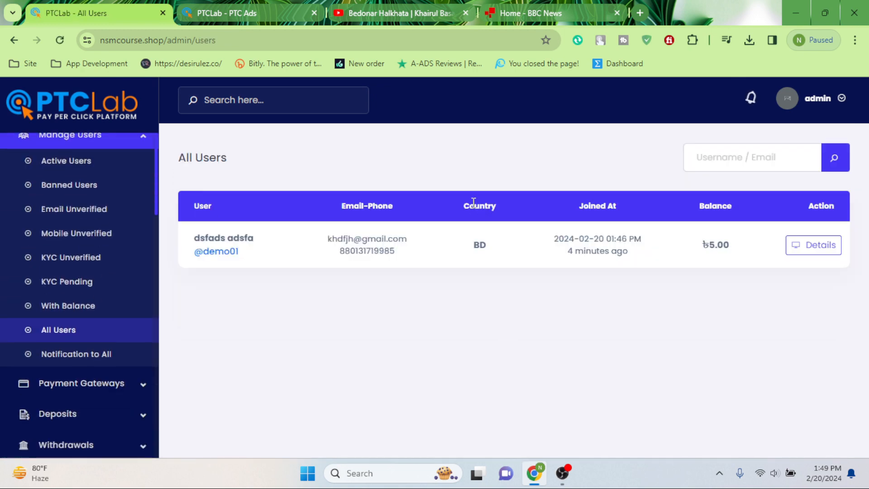
scroll(92, 325, "up", 2)
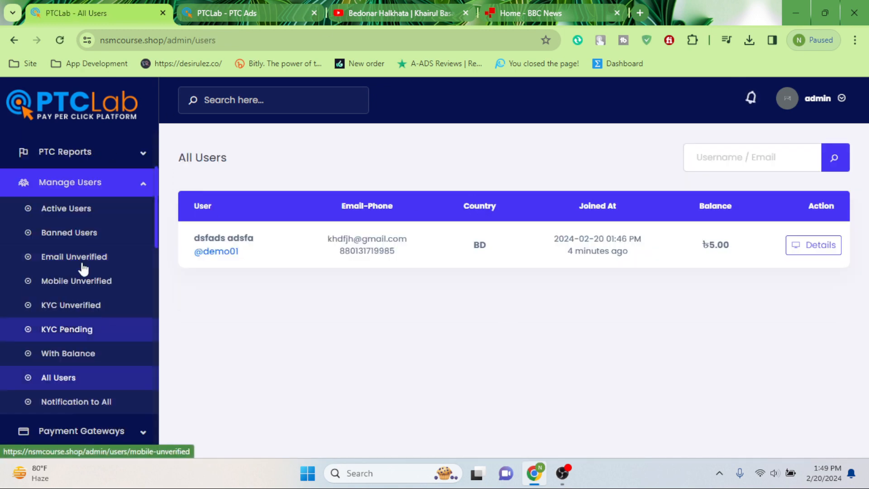
left_click(131, 192)
left_click(101, 243)
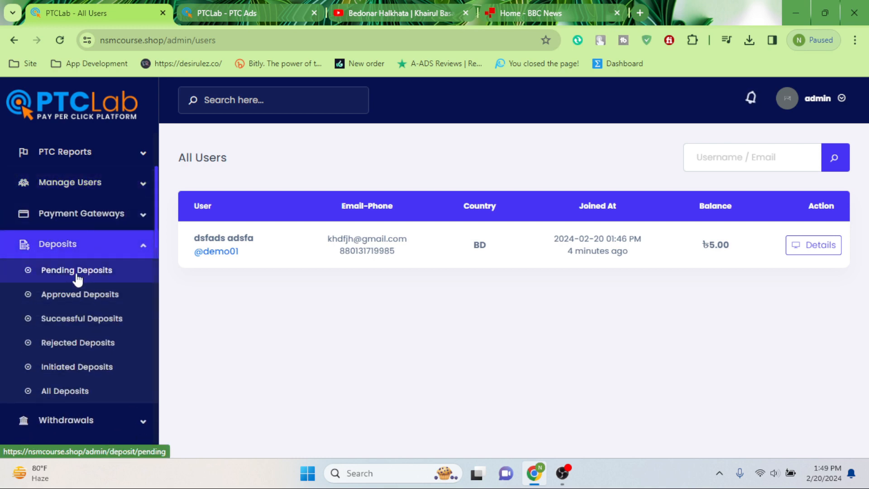
Step: Go to Payment Gateways > Manual Gateways and start a new manual gateway
left_click(79, 216)
left_click(77, 247)
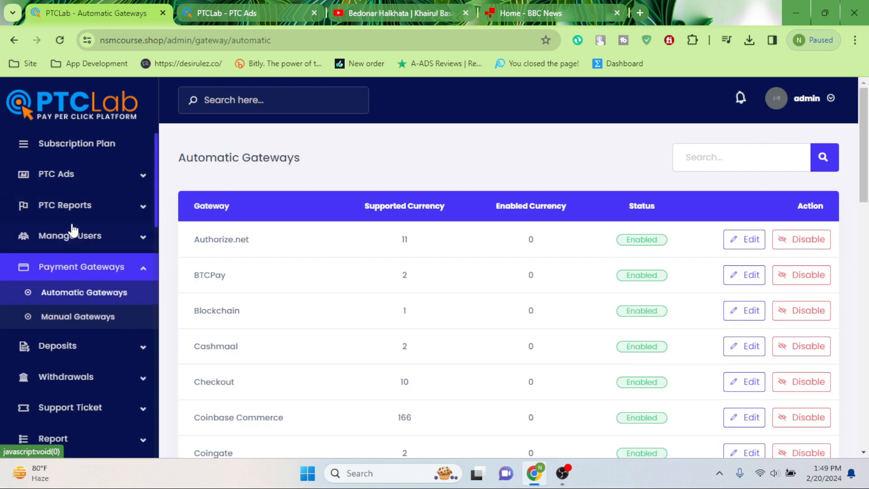
left_click(72, 326)
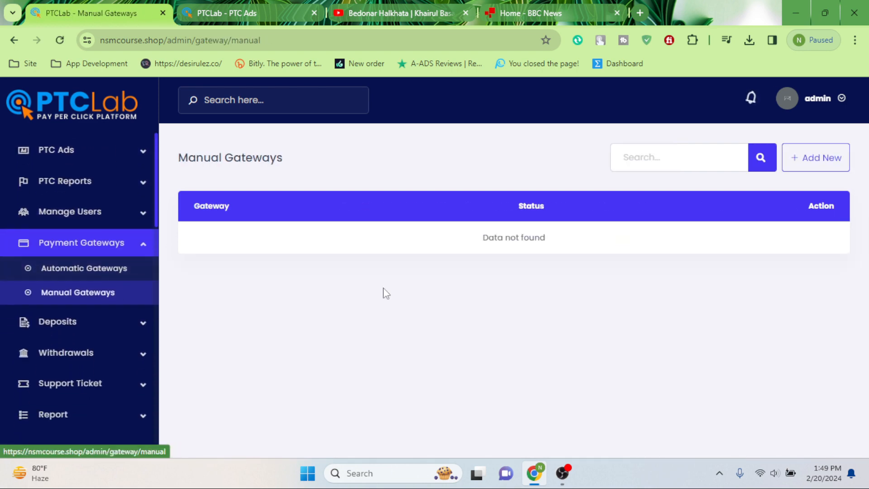
left_click(806, 156)
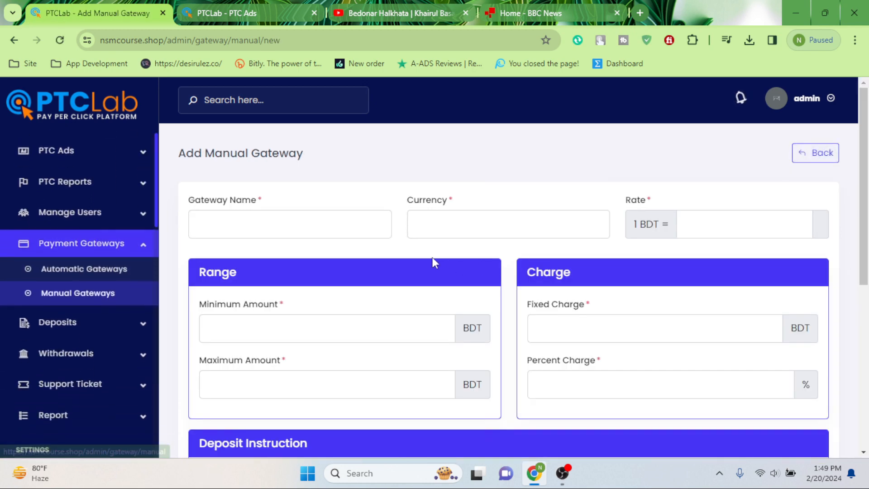
scroll(433, 258, "down", 3)
left_click(249, 200)
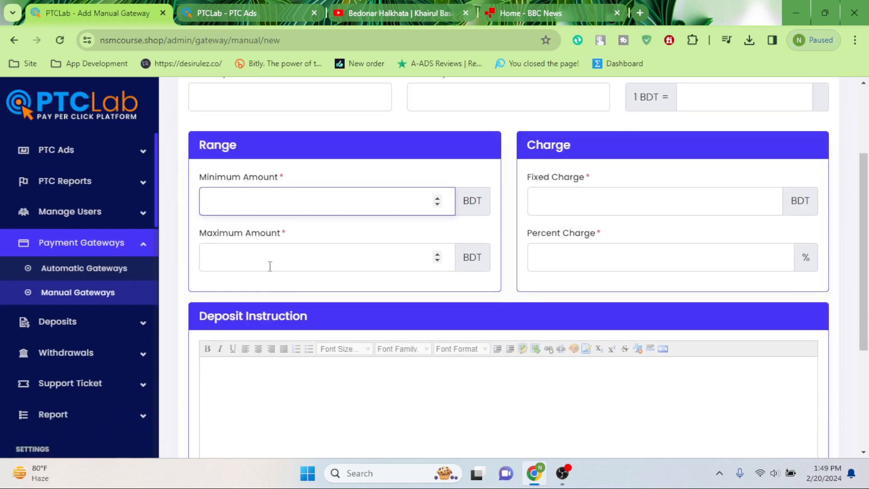
left_click(362, 250)
left_click(652, 189)
left_click(608, 252)
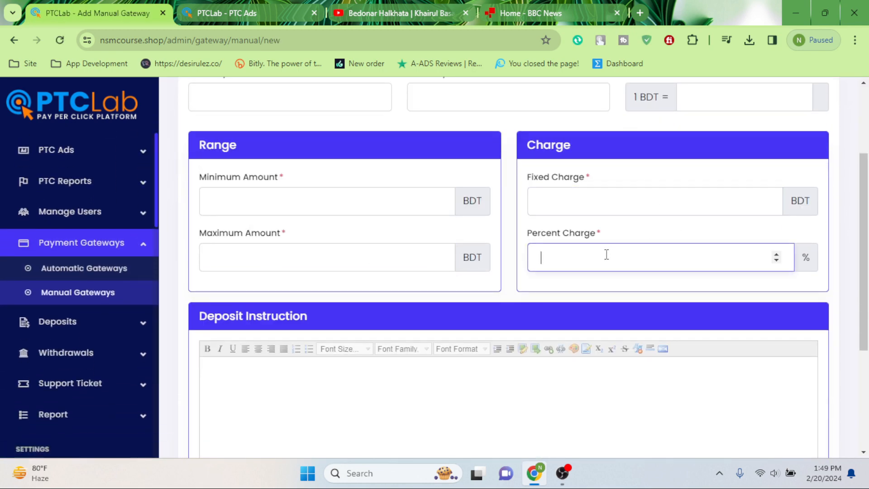
scroll(309, 213, "up", 3)
left_click(280, 222)
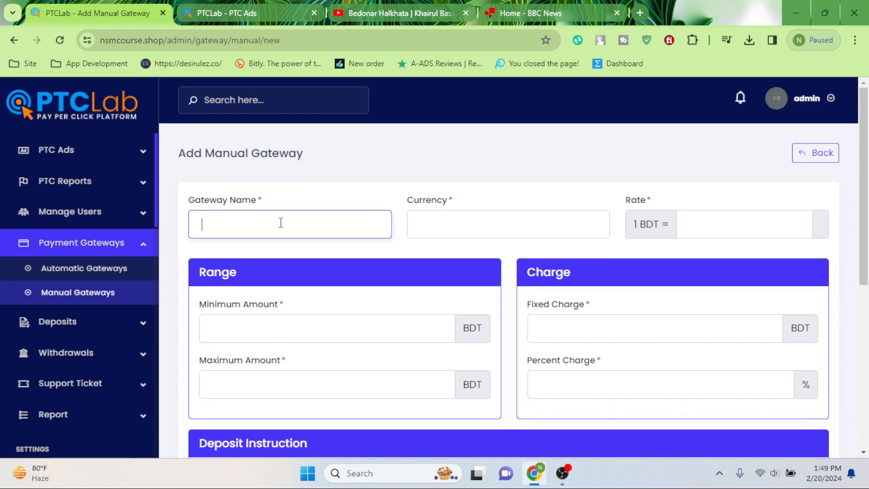
left_click(446, 224)
left_click(704, 223)
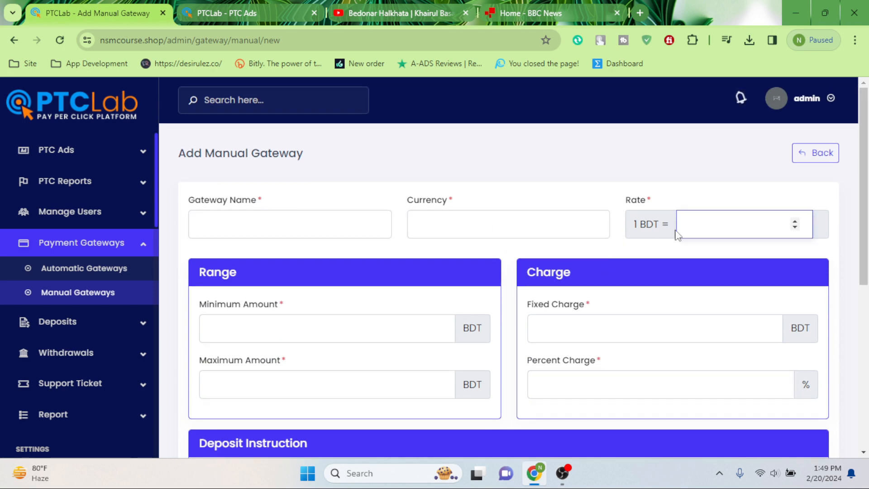
scroll(693, 229, "down", 7)
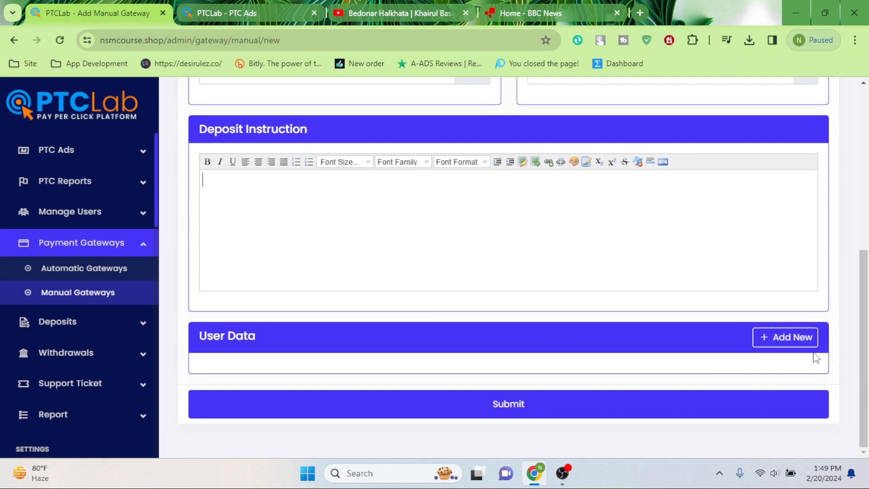
left_click(797, 338)
left_click(369, 183)
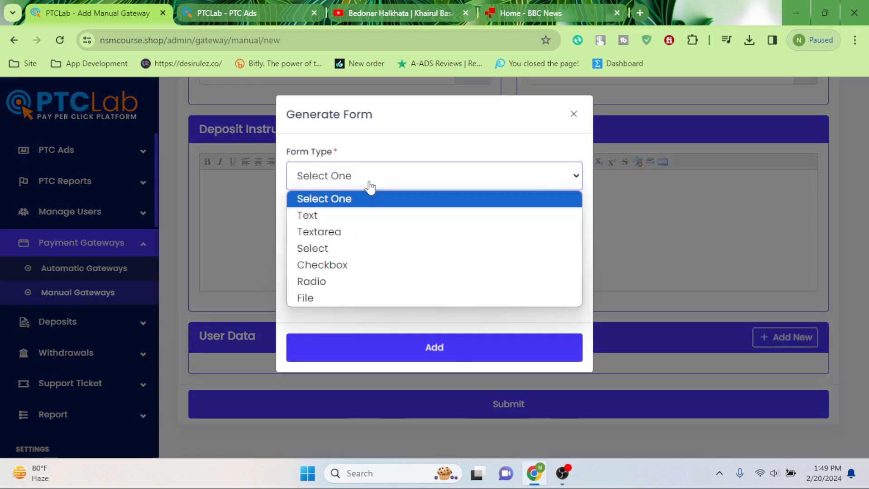
left_click(360, 220)
left_click(369, 240)
left_click(364, 269)
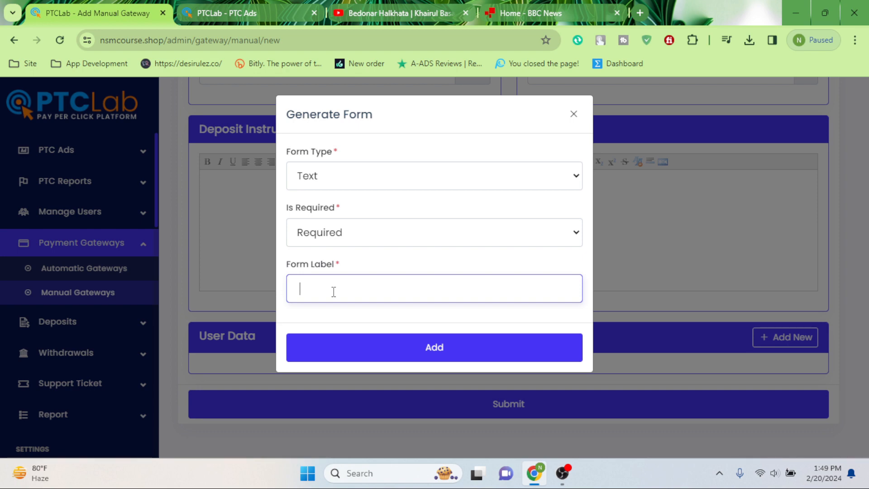
left_click(574, 115)
scroll(253, 259, "up", 5)
scroll(138, 218, "up", 2)
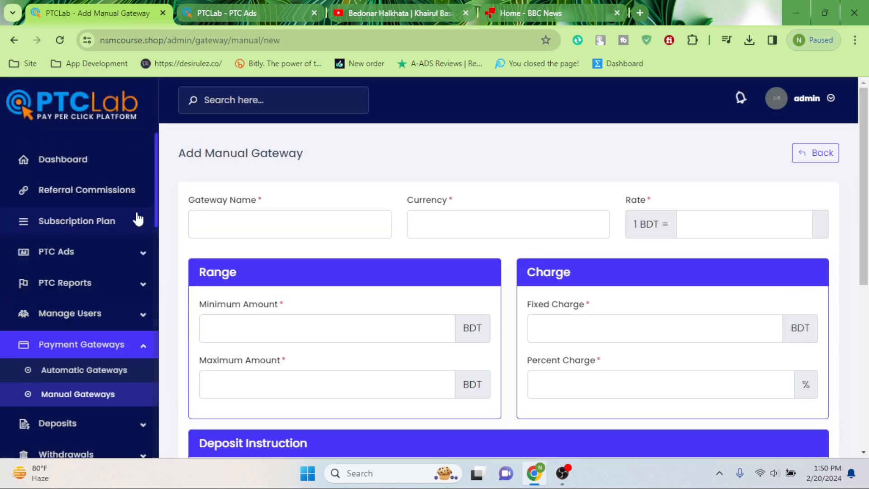